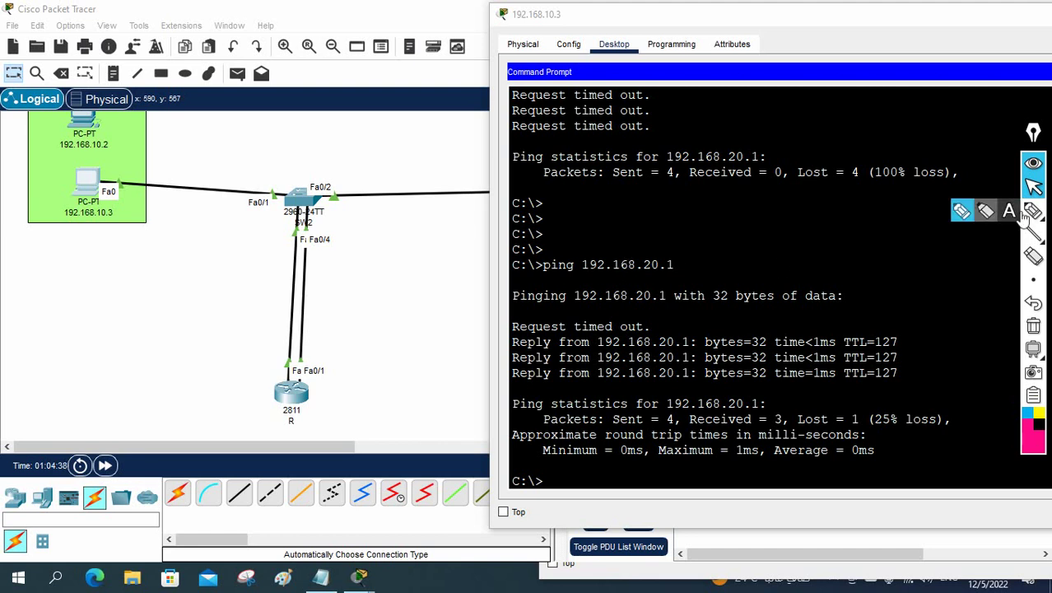
# Close the Command Prompt window of PC 192.168.10.3 to return to the topology
pyautogui.scroll(1, 429, 257)
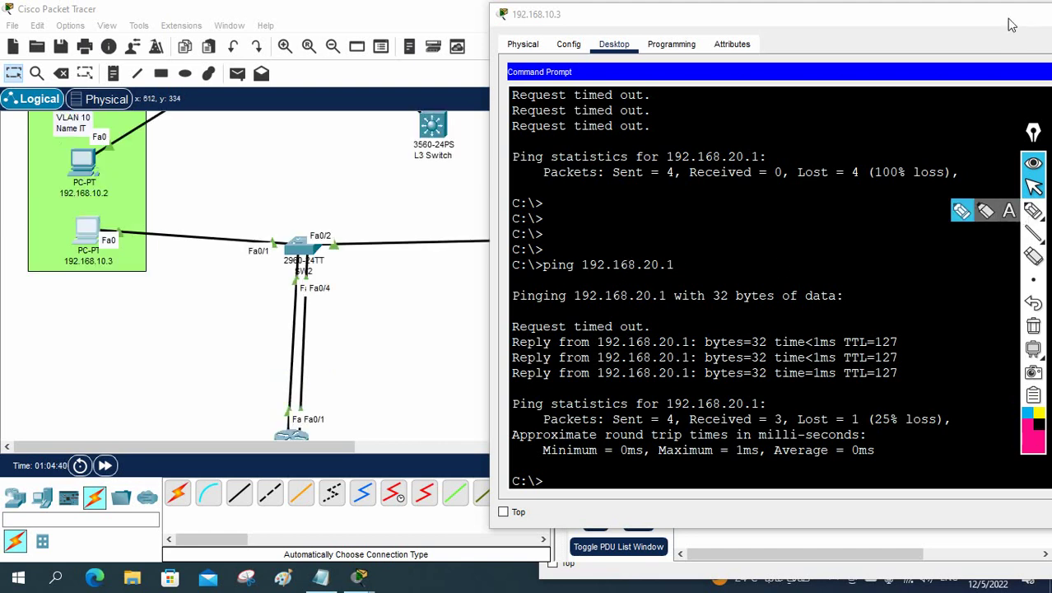
pyautogui.moveTo(1011, 24); pyautogui.dragTo(794, 49)
pyautogui.click(927, 41)
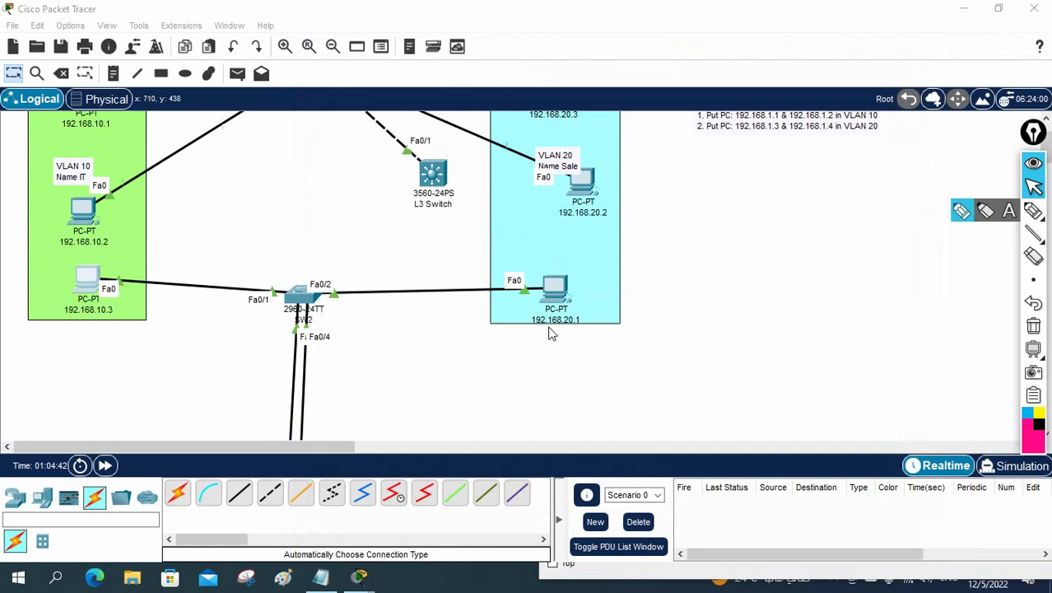
# Delete the cable between SW2's Fa0/4 and router R's Fa0/1, and move the router directly below the switch
pyautogui.scroll(1, 550, 326)
pyautogui.scroll(-9, 547, 321)
pyautogui.scroll(5, 548, 322)
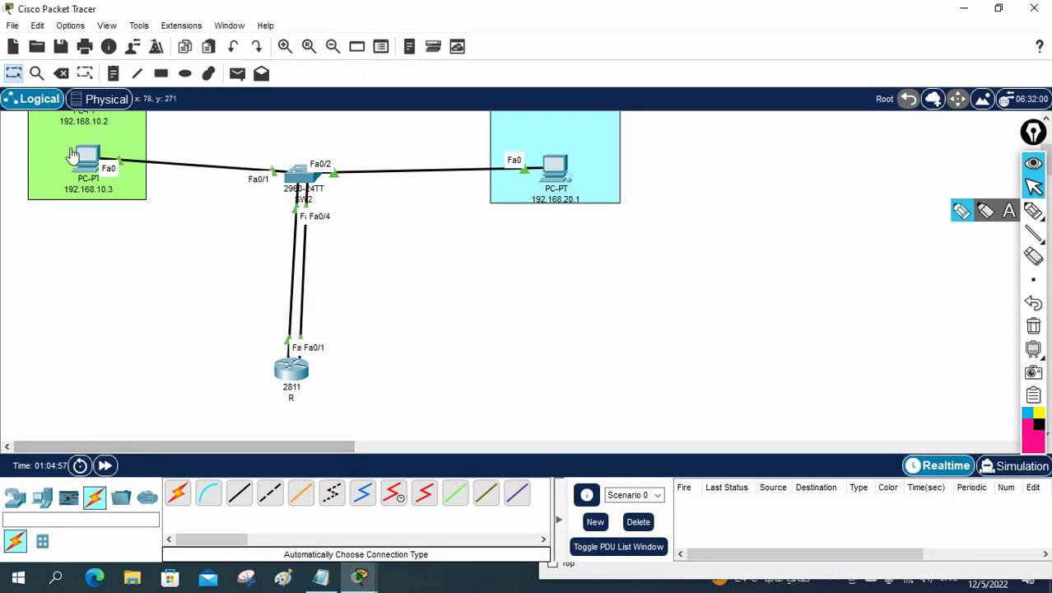
pyautogui.click(62, 73)
pyautogui.click(305, 257)
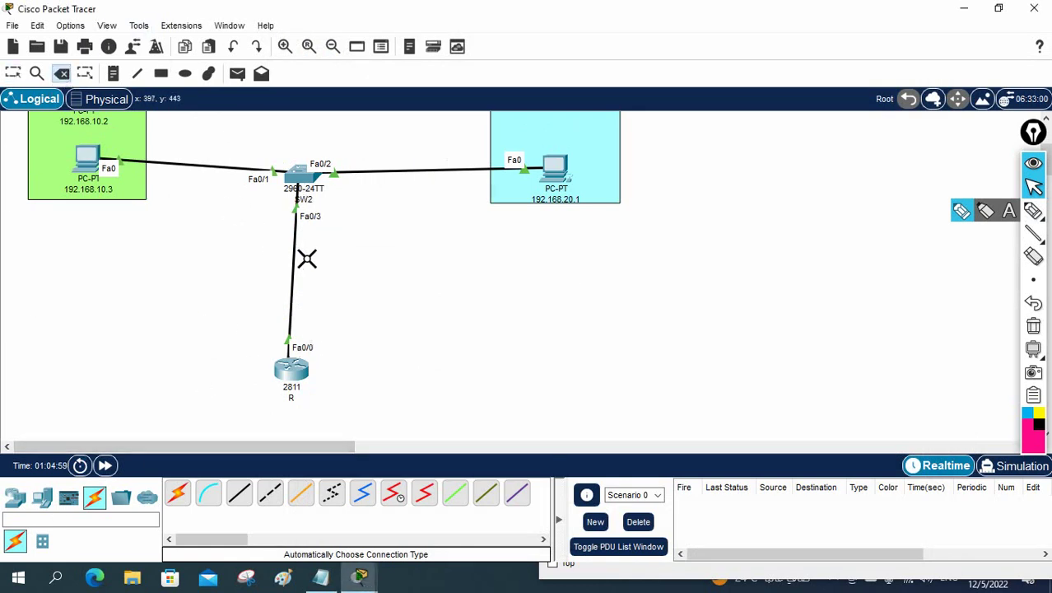
pyautogui.click(13, 74)
pyautogui.moveTo(291, 370)
pyautogui.mouseDown()
pyautogui.moveTo(336, 394)
pyautogui.moveTo(297, 399)
pyautogui.mouseUp()
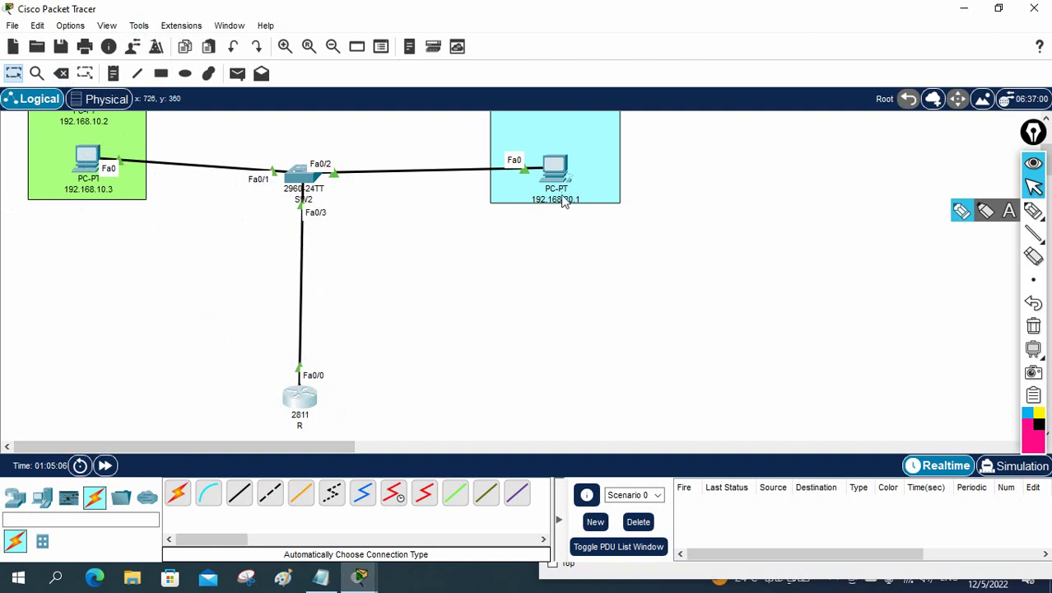
# Open SW2's command line and highlight the VLAN 10 and VLAN 20 port assignments in the VLAN table
pyautogui.click(303, 175)
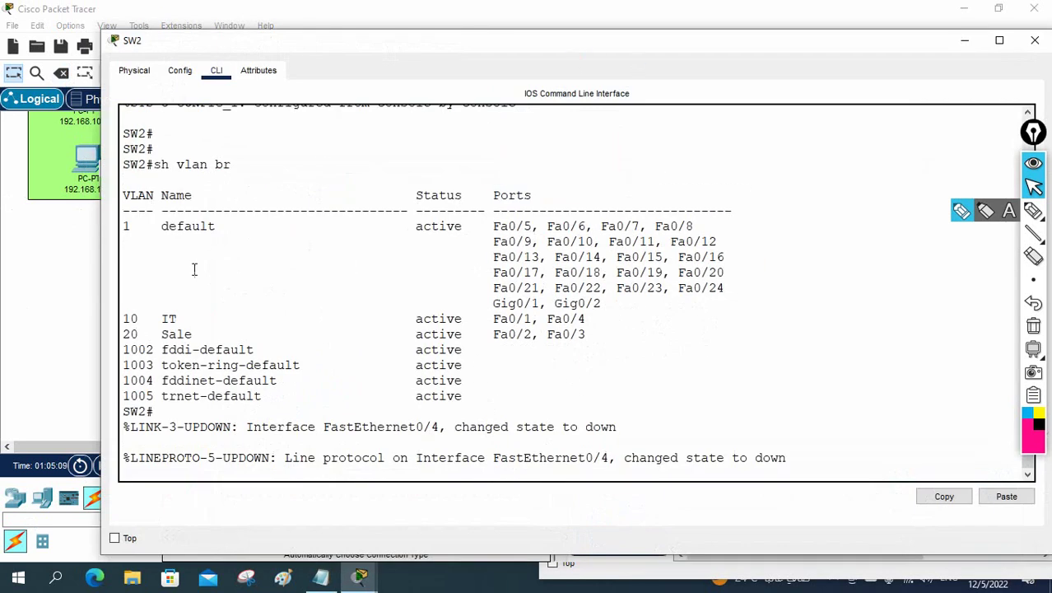
pyautogui.moveTo(125, 318); pyautogui.dragTo(587, 334)
pyautogui.moveTo(393, 42); pyautogui.dragTo(608, 34)
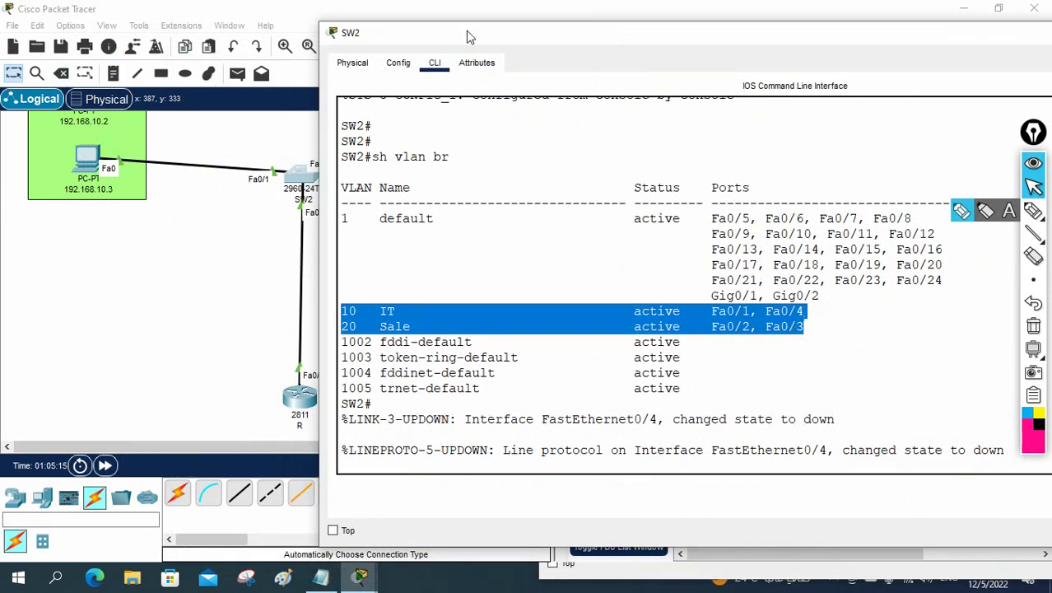
pyautogui.moveTo(468, 37); pyautogui.dragTo(450, 60)
# Enter global configuration mode on SW2 with "config t"
pyautogui.click(640, 333)
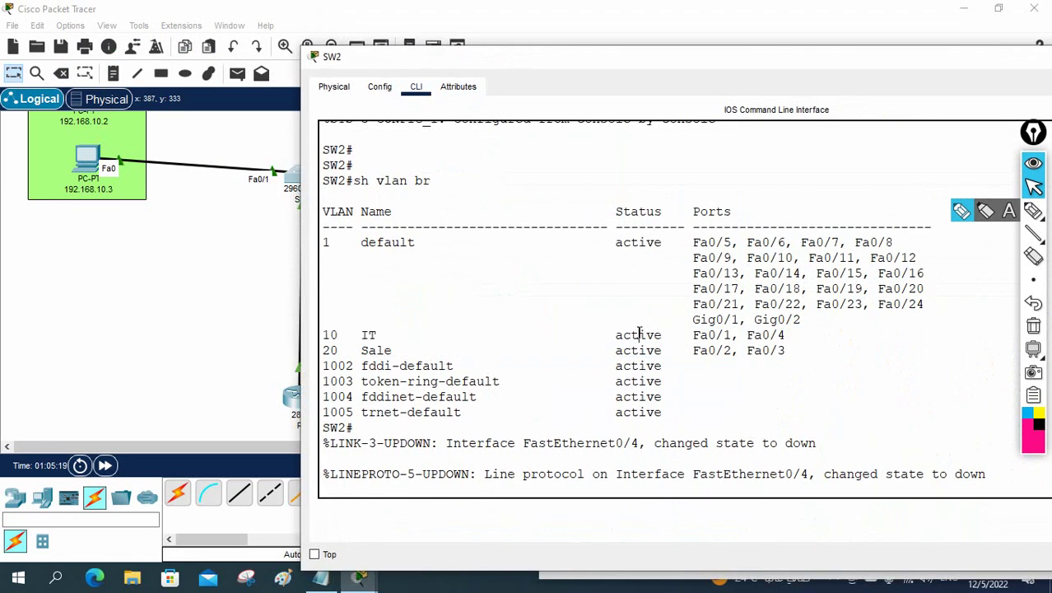
pyautogui.press('Return')
pyautogui.press('Return')
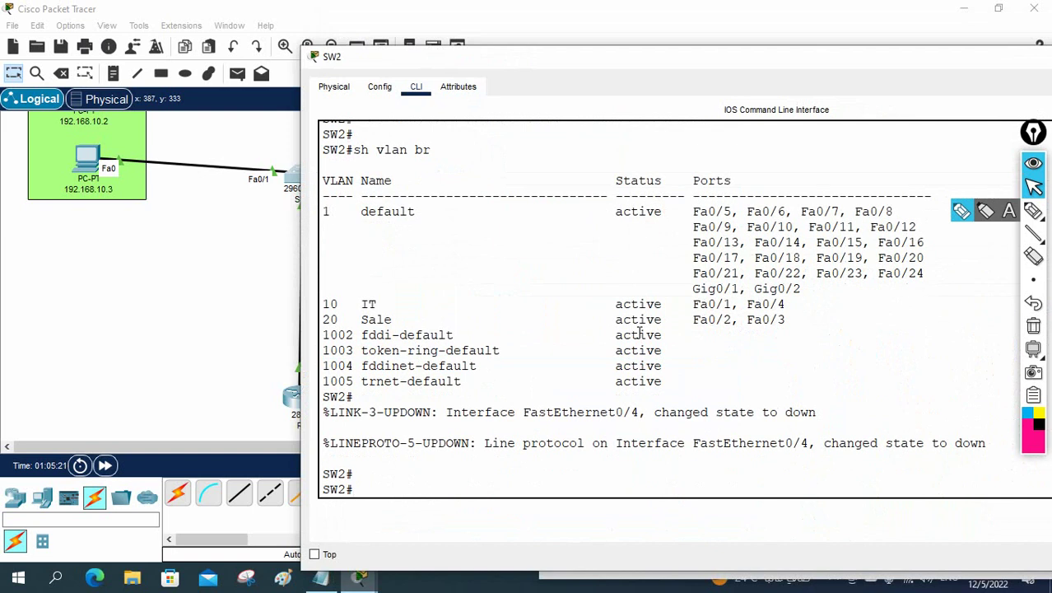
pyautogui.write('config t')
pyautogui.press('Return')
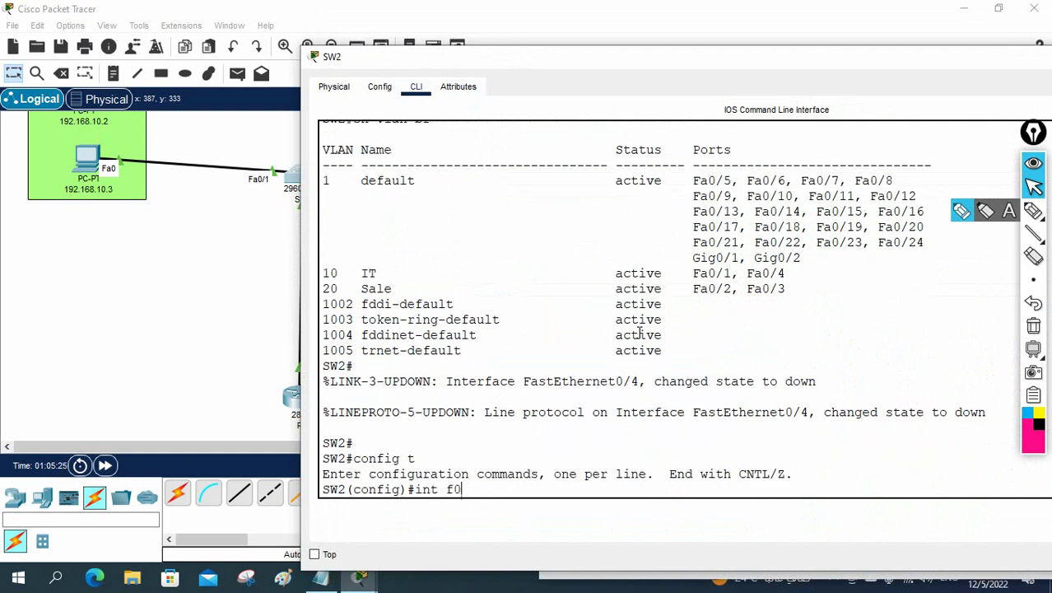
# Assign SW2's interface f0/4 to VLAN 1 with "switchport access vlan 1"
pyautogui.write('int f0/4')
pyautogui.press('Return')
pyautogui.write('sw')
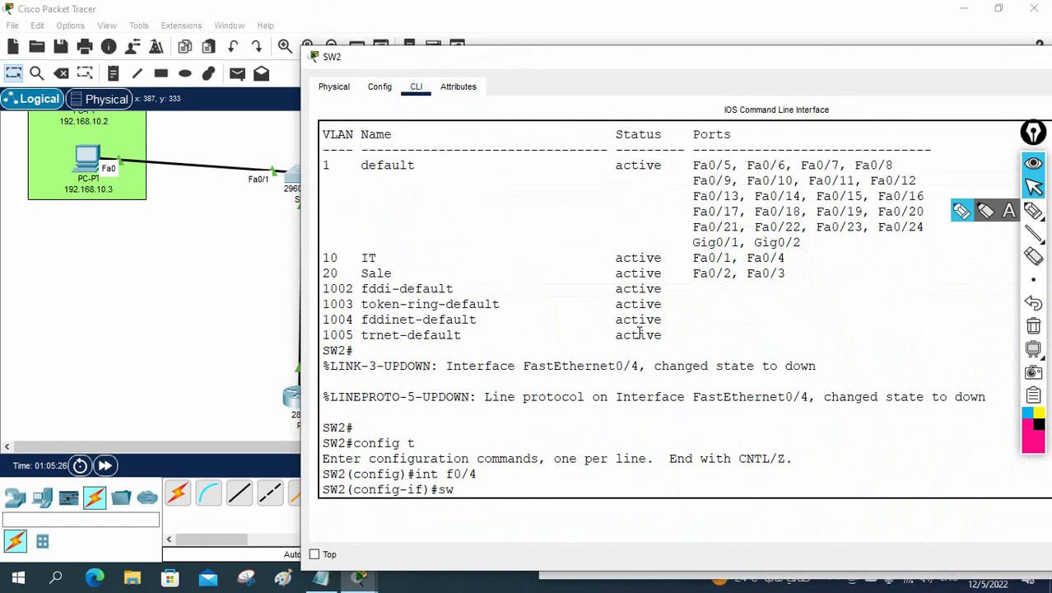
pyautogui.press('Tab')
pyautogui.write('acc')
pyautogui.press('Tab')
pyautogui.write('v')
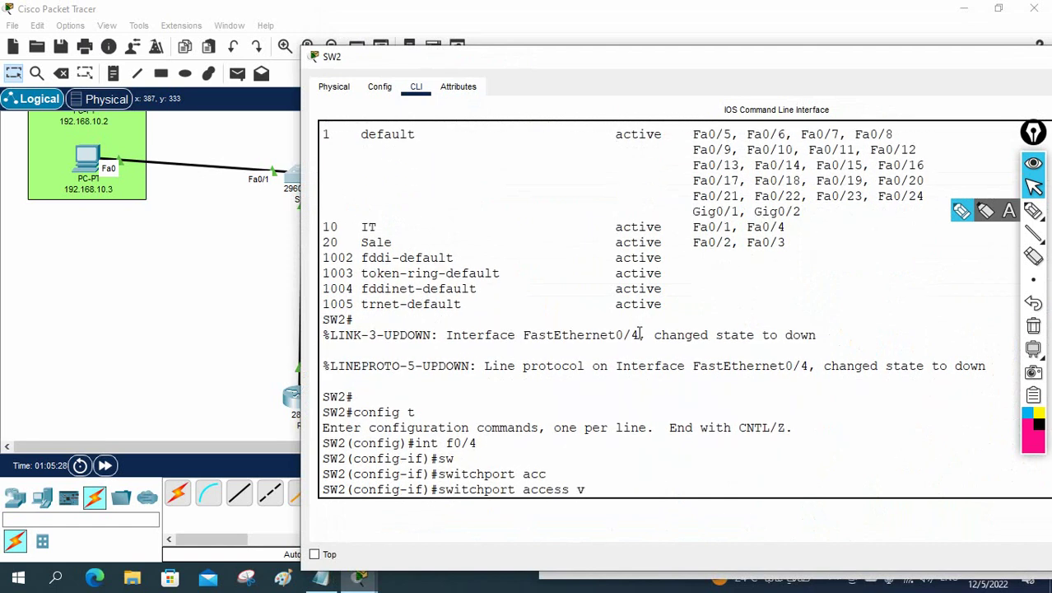
pyautogui.write('lan 1')
pyautogui.press('Return')
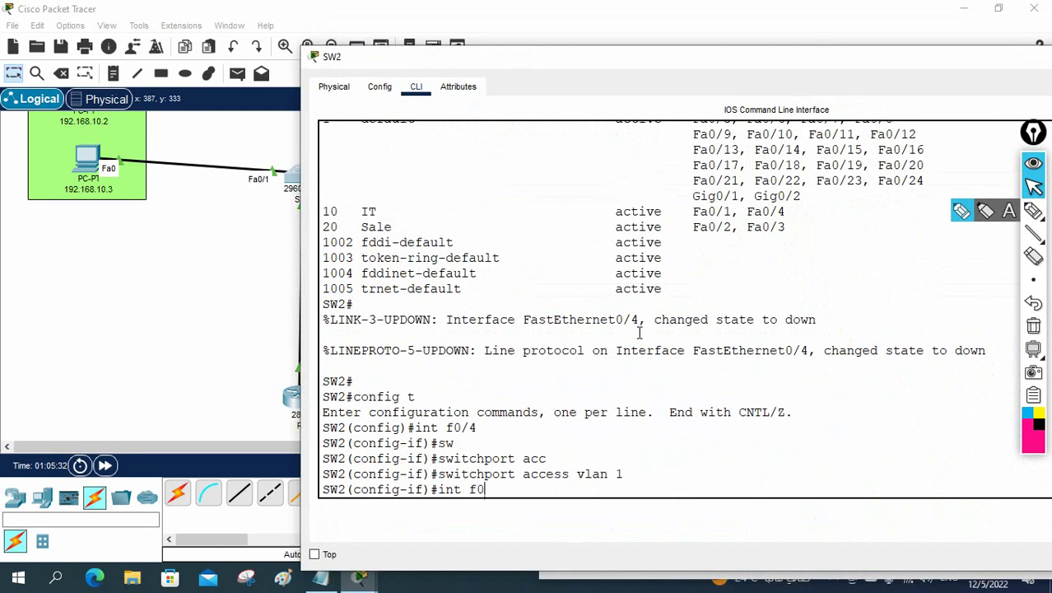
# Assign SW2's interface f0/3 to VLAN 1 with "switchport access vlan 1"
pyautogui.write('int f0/3')
pyautogui.press('Return')
pyautogui.write('sw')
pyautogui.press('Tab')
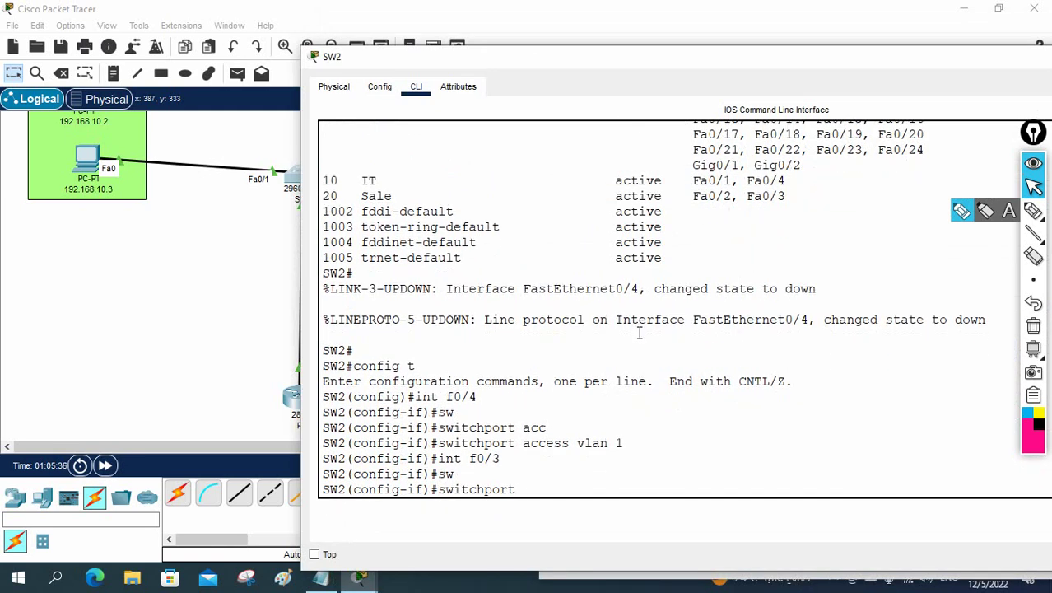
pyautogui.write('acc')
pyautogui.press('Tab')
pyautogui.write('vlan 1')
pyautogui.press('Return')
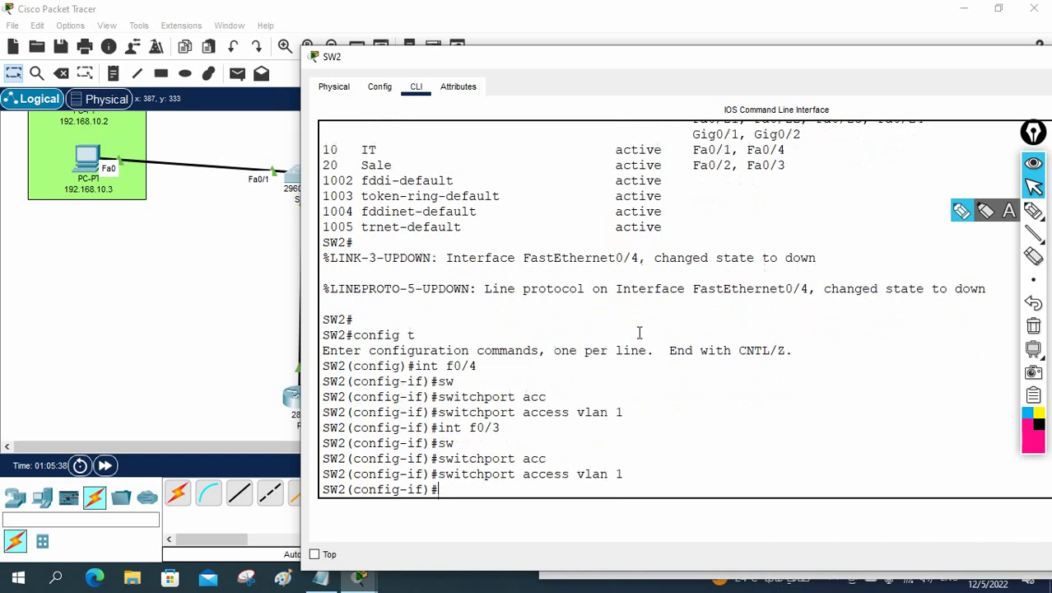
# Leave configuration mode on SW2 and list the port assignments with "sh vlan br"
pyautogui.press('Return')
pyautogui.hotkey('ctrl', 'z')
pyautogui.press('Return')
pyautogui.press('Return')
pyautogui.write('sh vl')
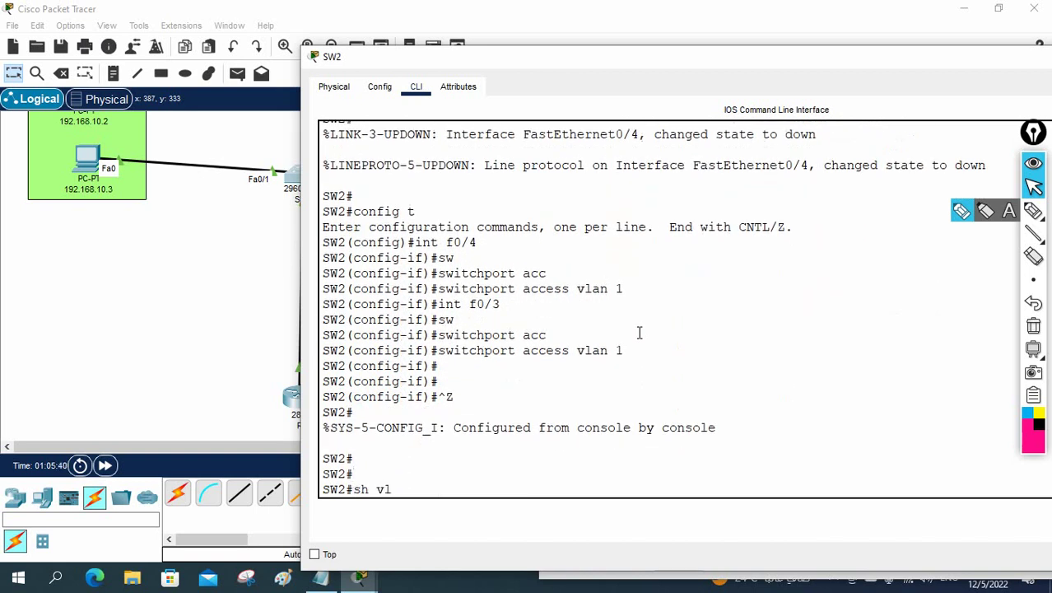
pyautogui.write('an br')
pyautogui.press('Return')
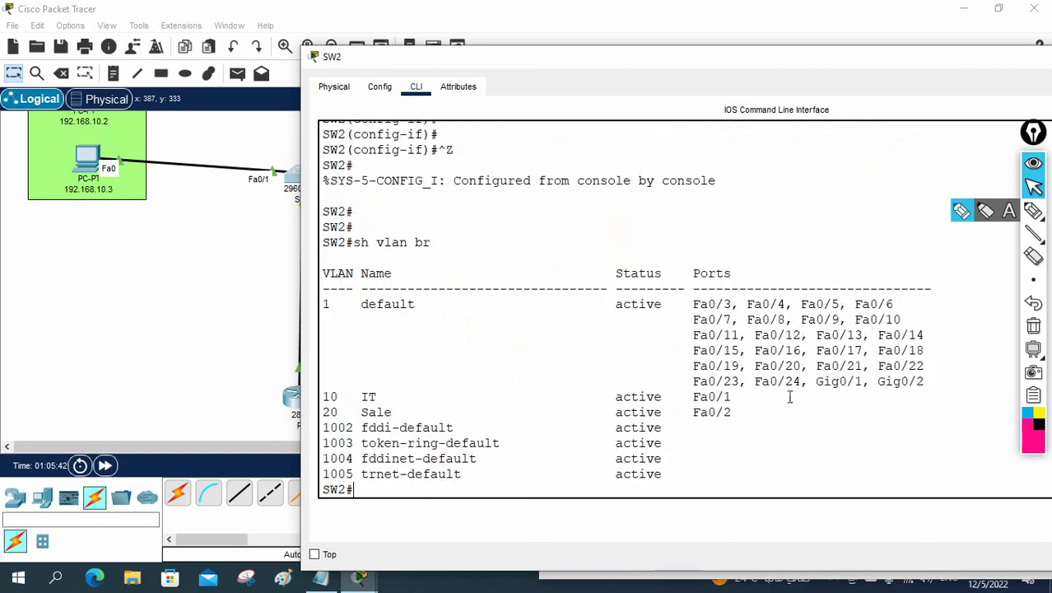
# Move the SW2 window clear of the switch and router, highlighting the VLAN 20 row to check its port
pyautogui.moveTo(466, 57); pyautogui.dragTo(638, 23)
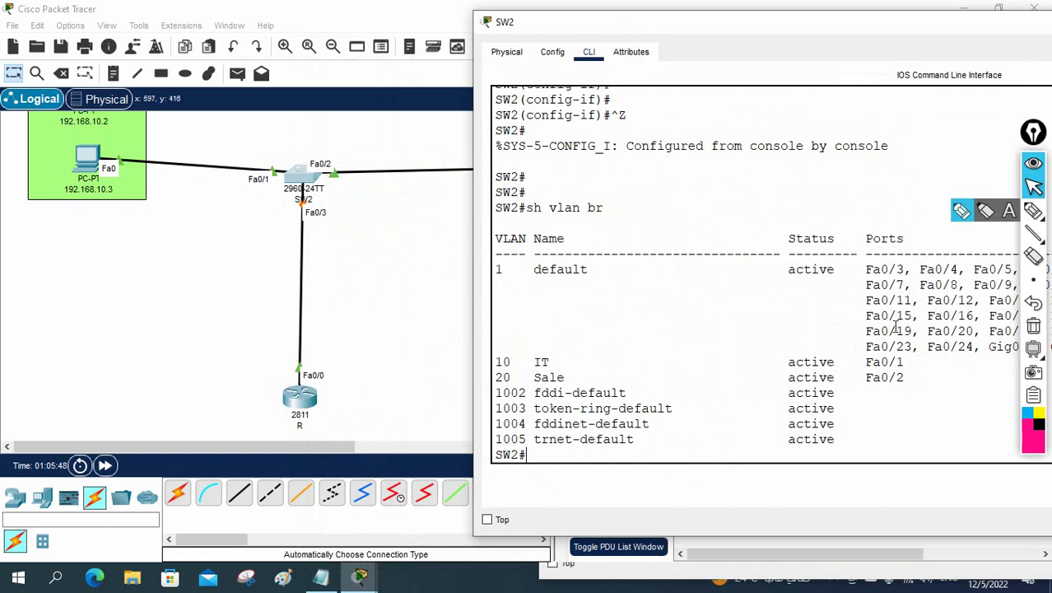
pyautogui.moveTo(936, 360); pyautogui.dragTo(916, 384)
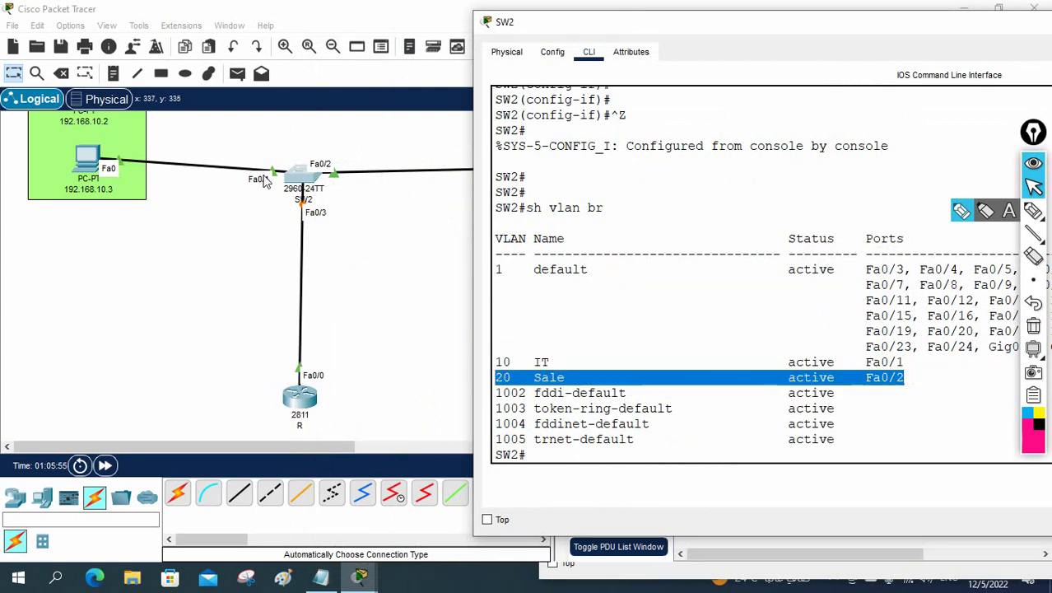
pyautogui.moveTo(556, 37); pyautogui.dragTo(634, 56)
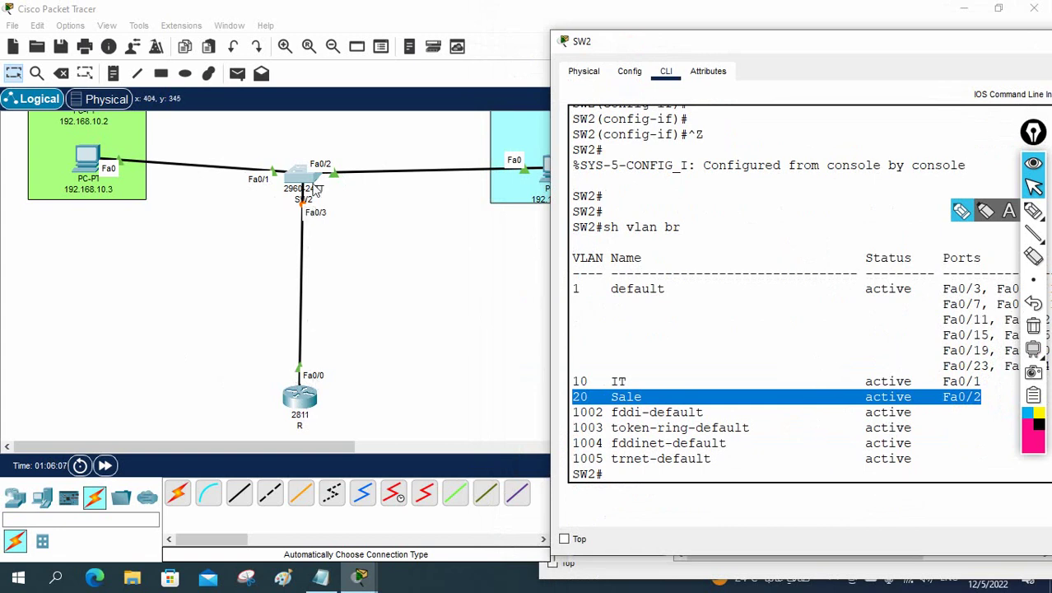
# Annotate the switch with the pen: write "SW1" above it and a callout line to "VLAN10" and "VLAN20"
pyautogui.click(1034, 211)
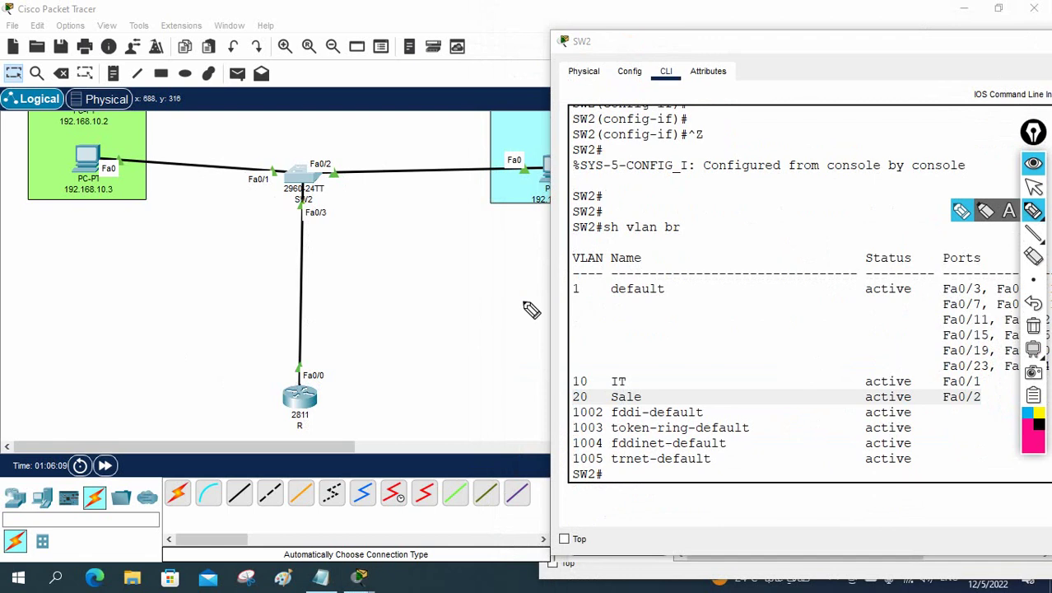
pyautogui.moveTo(306, 137)
pyautogui.mouseDown()
pyautogui.moveTo(297, 152)
pyautogui.moveTo(340, 140)
pyautogui.mouseUp()
pyautogui.moveTo(345, 132); pyautogui.dragTo(346, 147)
pyautogui.moveTo(313, 183)
pyautogui.mouseDown()
pyautogui.moveTo(359, 226)
pyautogui.moveTo(387, 221)
pyautogui.moveTo(409, 234)
pyautogui.mouseUp()
pyautogui.moveTo(417, 234)
pyautogui.mouseDown()
pyautogui.moveTo(429, 216)
pyautogui.moveTo(441, 232)
pyautogui.moveTo(453, 224)
pyautogui.mouseUp()
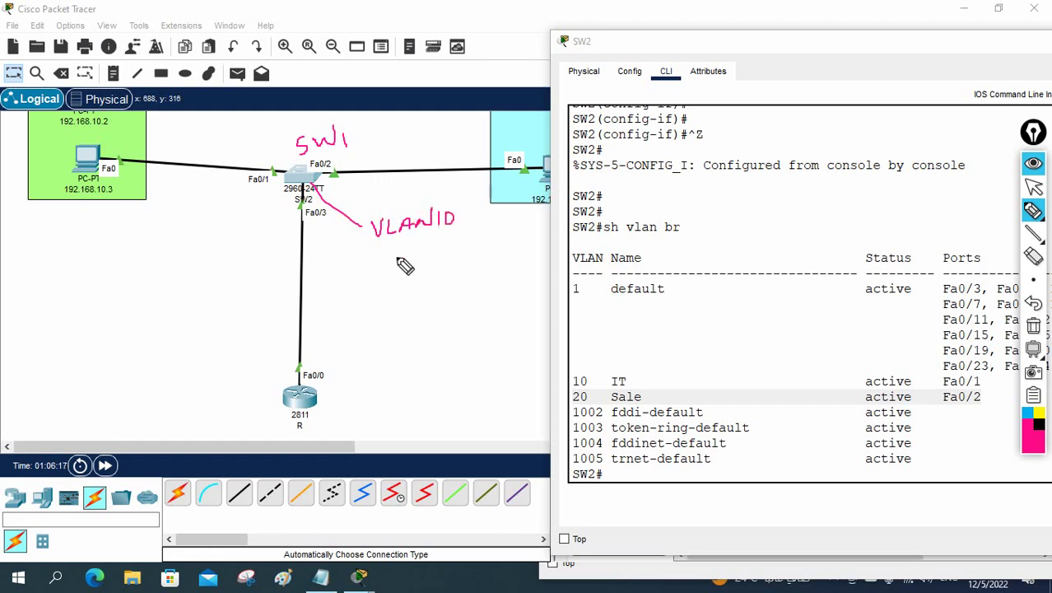
pyautogui.moveTo(371, 261)
pyautogui.mouseDown()
pyautogui.moveTo(381, 270)
pyautogui.moveTo(451, 247)
pyautogui.moveTo(461, 262)
pyautogui.moveTo(465, 242)
pyautogui.mouseUp()
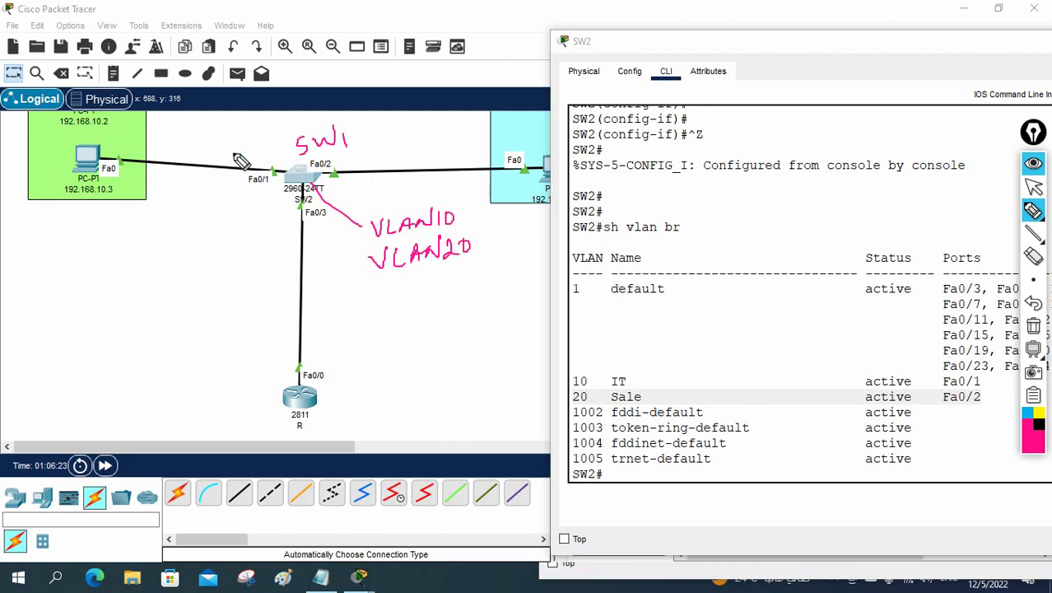
# Circle the switch's Fa0/1 and Fa0/2 link ends, label them 10 and 20, and draw arrows to the two connected PCs
pyautogui.moveTo(279, 169)
pyautogui.mouseDown()
pyautogui.moveTo(238, 205)
pyautogui.moveTo(248, 194)
pyautogui.mouseUp()
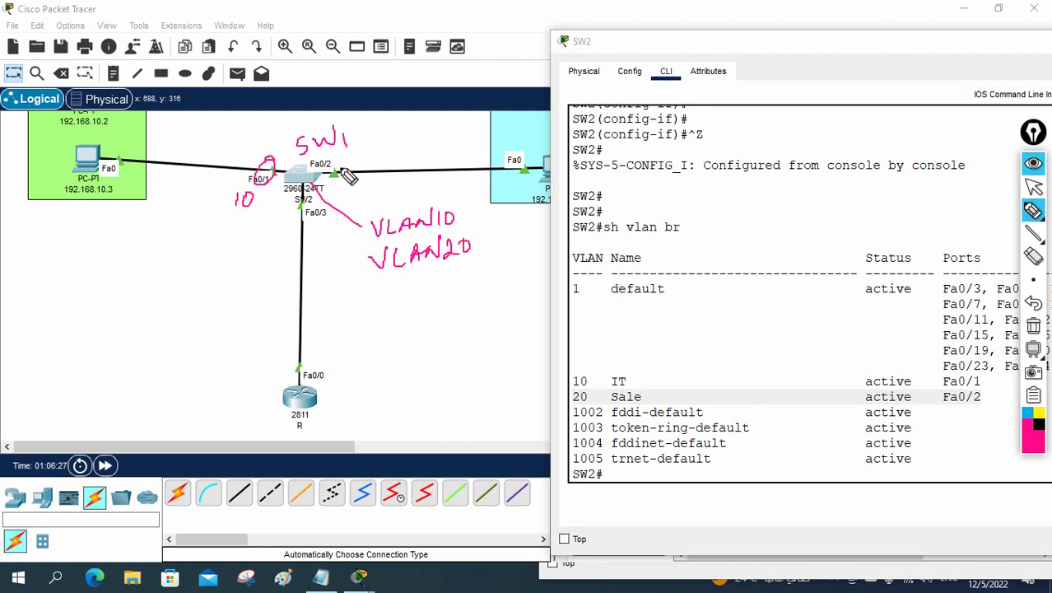
pyautogui.moveTo(339, 167)
pyautogui.mouseDown()
pyautogui.moveTo(363, 200)
pyautogui.moveTo(372, 188)
pyautogui.moveTo(383, 194)
pyautogui.mouseUp()
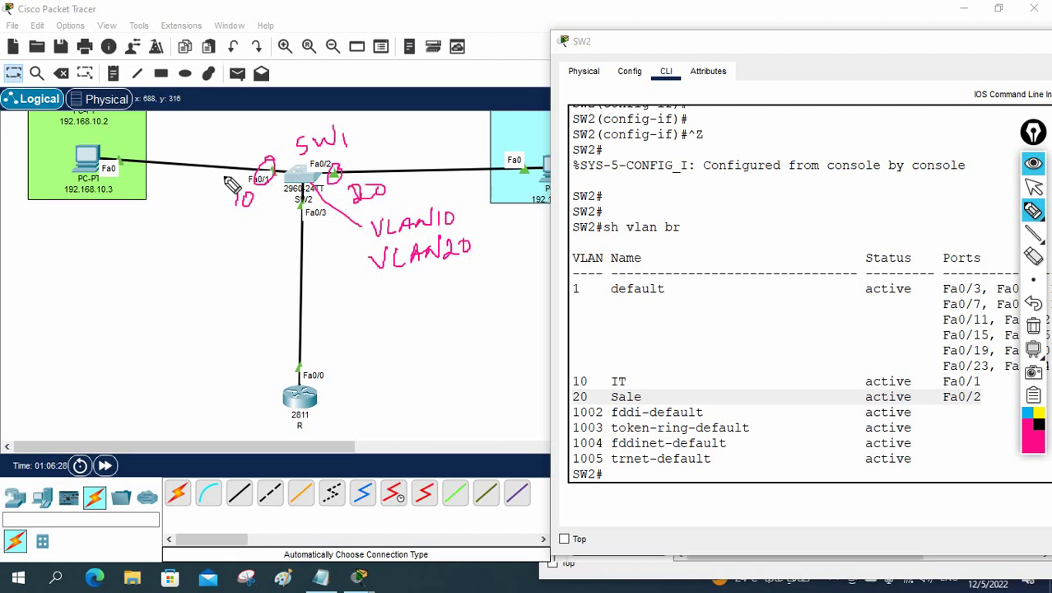
pyautogui.moveTo(194, 124); pyautogui.dragTo(124, 139)
pyautogui.moveTo(133, 130); pyautogui.dragTo(133, 145)
pyautogui.moveTo(471, 134); pyautogui.dragTo(542, 155)
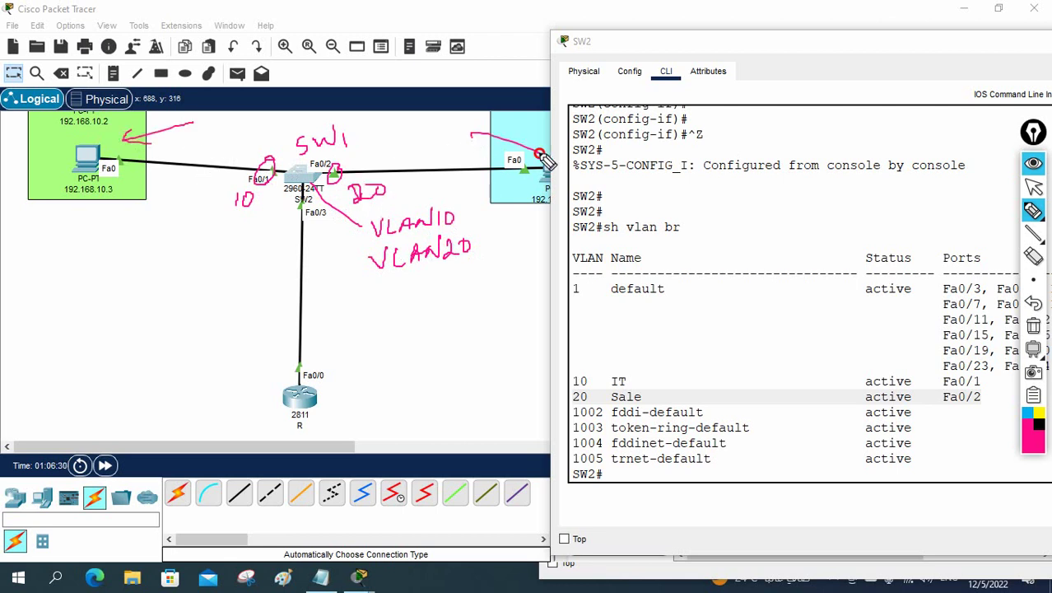
# Circle both ends of the switch-to-router link and mark a filled spot on the router's Fa0/0 end
pyautogui.moveTo(320, 206)
pyautogui.mouseDown()
pyautogui.moveTo(289, 218)
pyautogui.moveTo(330, 216)
pyautogui.mouseUp()
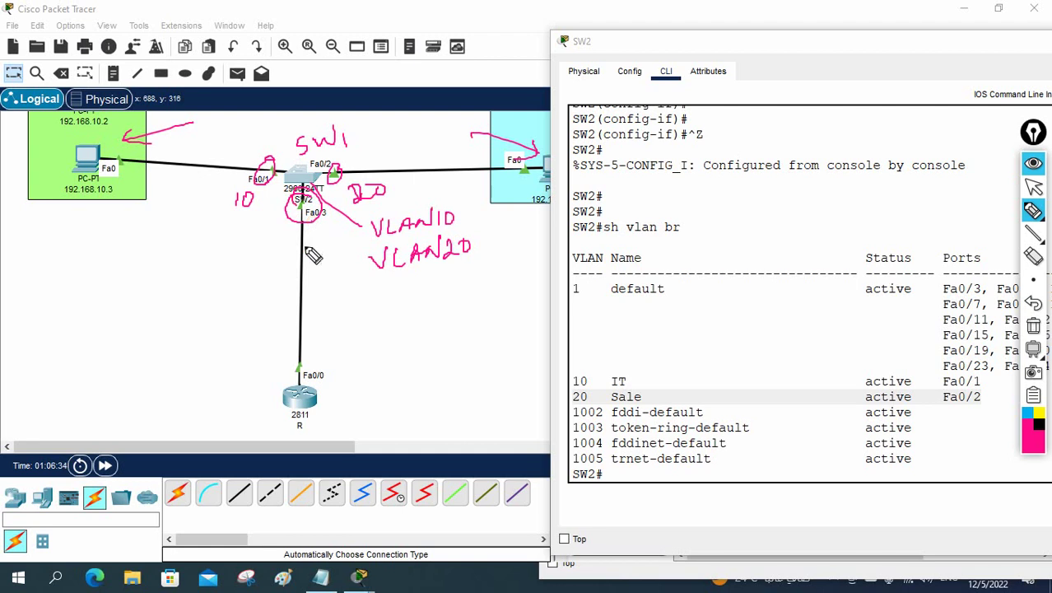
pyautogui.moveTo(327, 356)
pyautogui.mouseDown()
pyautogui.moveTo(286, 371)
pyautogui.moveTo(316, 356)
pyautogui.mouseUp()
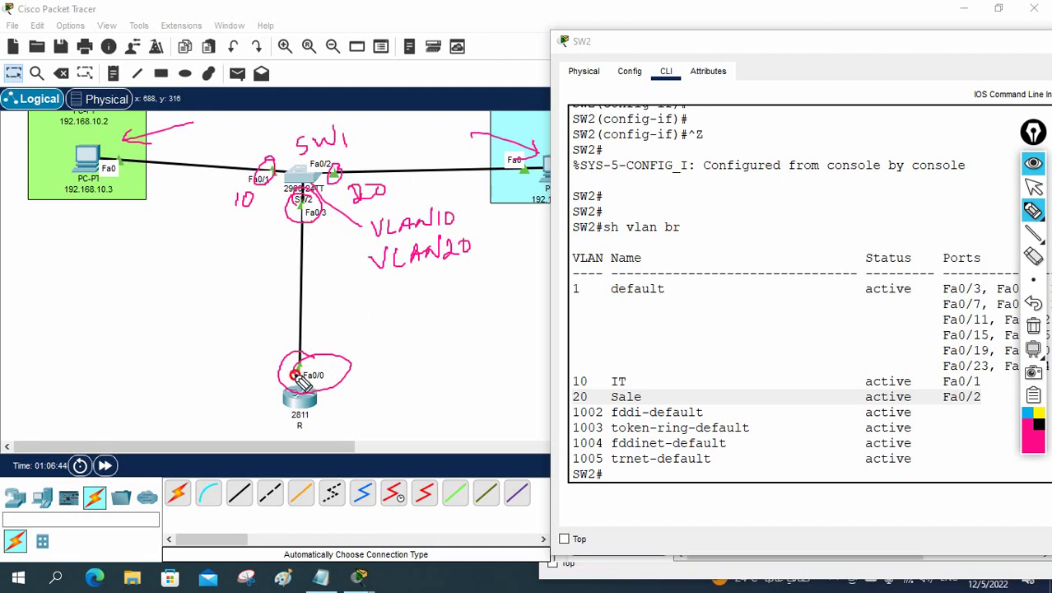
pyautogui.moveTo(298, 369); pyautogui.dragTo(310, 376)
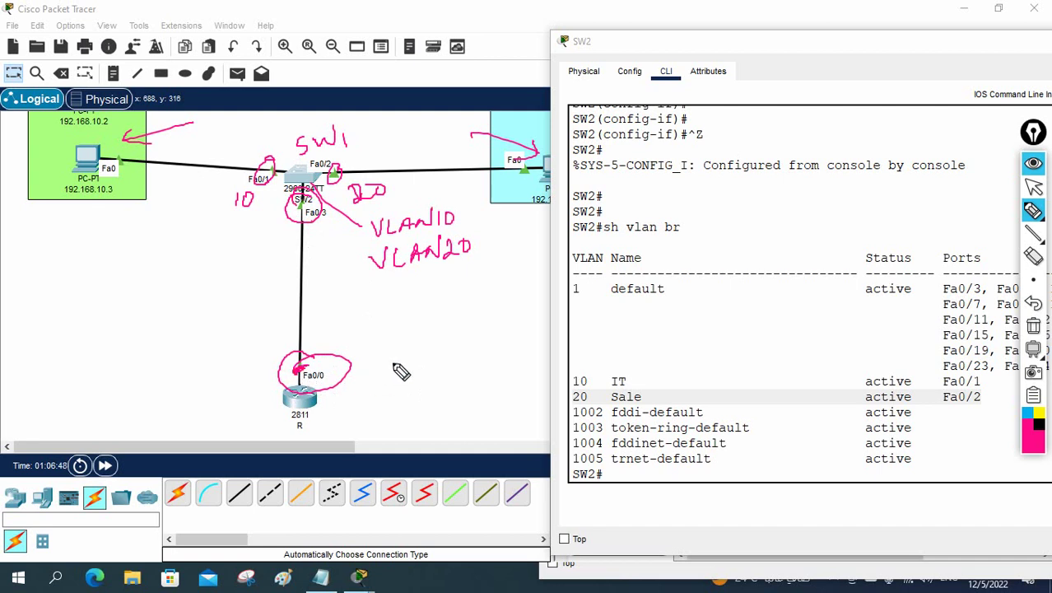
# Handwrite the subinterface names f0/0.1 and f0/0.2 beside the router, with an arrow in front of f0/0.2
pyautogui.moveTo(396, 365)
pyautogui.mouseDown()
pyautogui.moveTo(367, 378)
pyautogui.moveTo(405, 362)
pyautogui.moveTo(412, 343)
pyautogui.moveTo(417, 368)
pyautogui.moveTo(447, 372)
pyautogui.mouseUp()
pyautogui.click(437, 369)
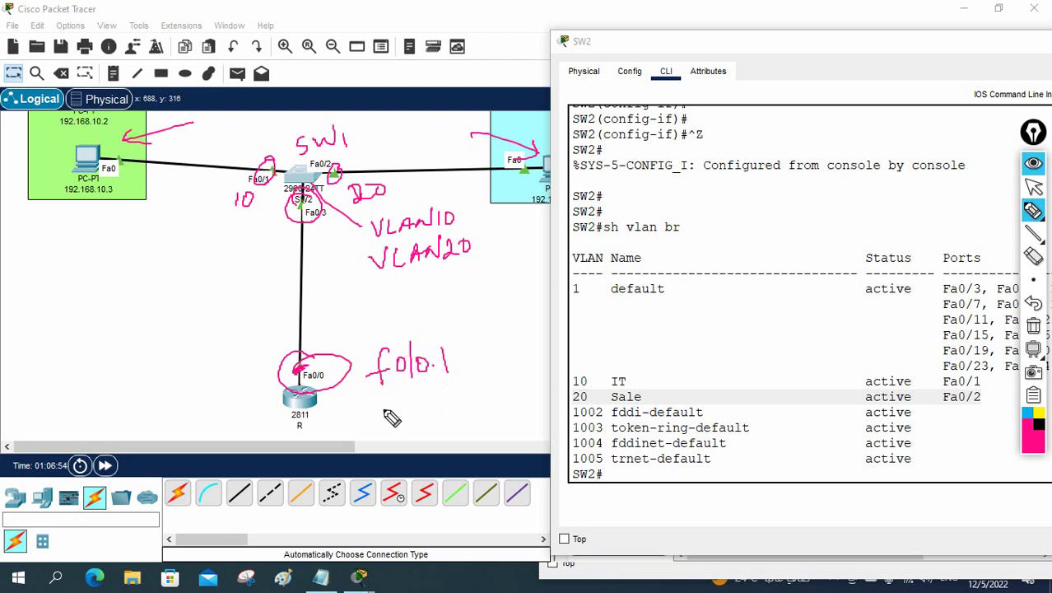
pyautogui.moveTo(377, 412)
pyautogui.mouseDown()
pyautogui.moveTo(421, 399)
pyautogui.moveTo(433, 425)
pyautogui.moveTo(421, 434)
pyautogui.moveTo(461, 422)
pyautogui.mouseUp()
pyautogui.moveTo(465, 398)
pyautogui.mouseDown()
pyautogui.moveTo(467, 420)
pyautogui.moveTo(525, 414)
pyautogui.mouseUp()
pyautogui.click(504, 409)
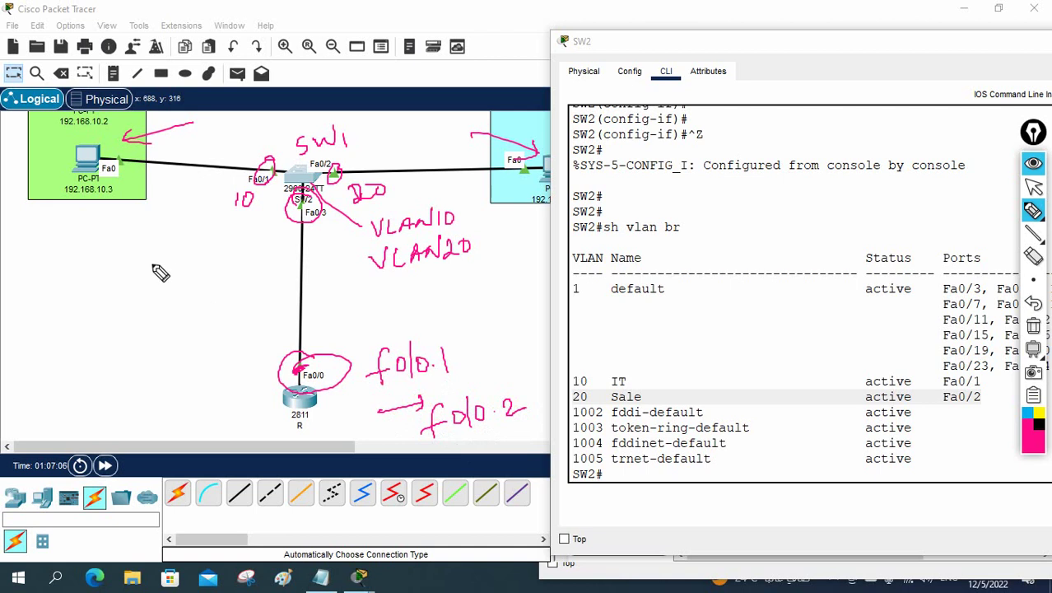
# Draw arrows down from the two PCs and handwrite 192.168.10.100 and 192.168.20.100 as their addresses, underlining the second
pyautogui.moveTo(84, 198)
pyautogui.mouseDown()
pyautogui.moveTo(55, 231)
pyautogui.moveTo(76, 234)
pyautogui.mouseUp()
pyautogui.moveTo(38, 274)
pyautogui.mouseDown()
pyautogui.moveTo(38, 298)
pyautogui.moveTo(48, 298)
pyautogui.moveTo(125, 270)
pyautogui.moveTo(153, 277)
pyautogui.moveTo(189, 257)
pyautogui.moveTo(212, 260)
pyautogui.mouseUp()
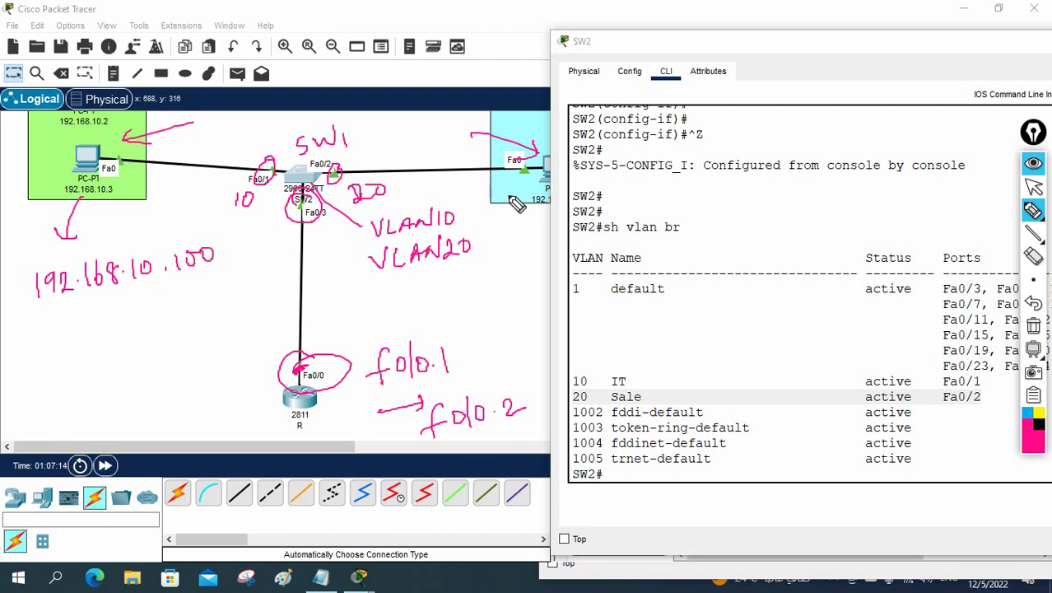
pyautogui.moveTo(518, 187); pyautogui.dragTo(491, 267)
pyautogui.moveTo(389, 298)
pyautogui.mouseDown()
pyautogui.moveTo(390, 318)
pyautogui.moveTo(413, 303)
pyautogui.moveTo(477, 308)
pyautogui.moveTo(551, 292)
pyautogui.moveTo(565, 277)
pyautogui.moveTo(488, 326)
pyautogui.moveTo(565, 306)
pyautogui.mouseUp()
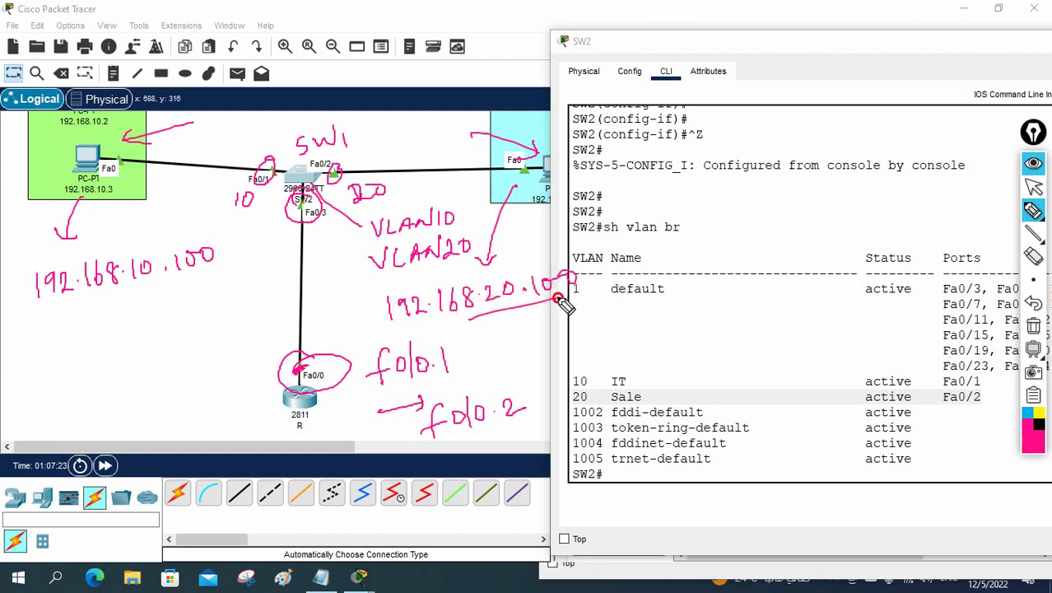
# Underline the handwritten 192.168.10.100 and draw arrows from f0/0.1 to that address and from f0/0.2 to 192.168.20.100
pyautogui.moveTo(60, 312); pyautogui.dragTo(213, 263)
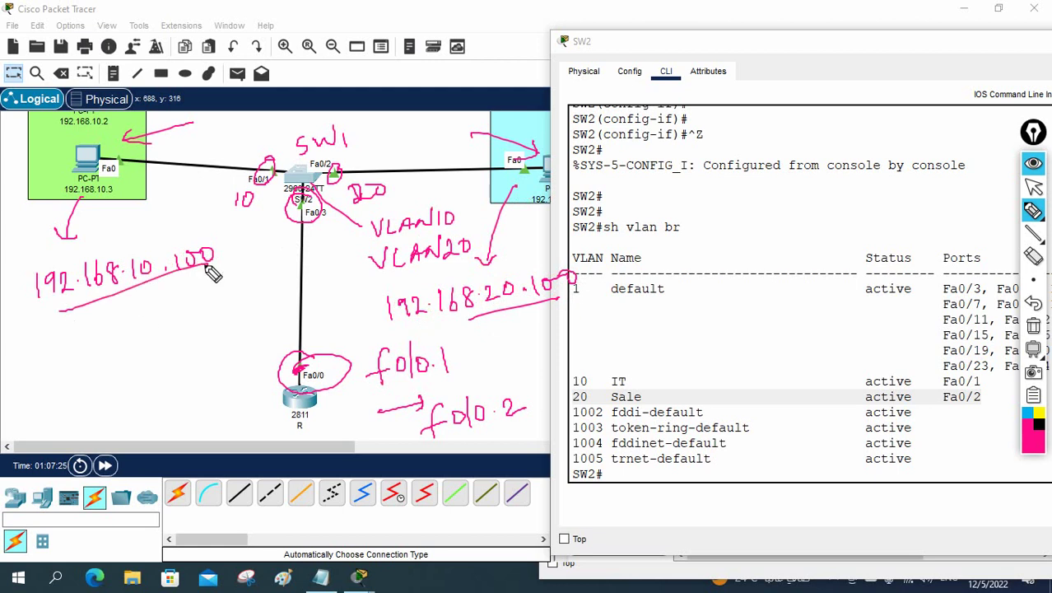
pyautogui.moveTo(452, 363)
pyautogui.mouseDown()
pyautogui.moveTo(468, 362)
pyautogui.moveTo(321, 344)
pyautogui.moveTo(168, 286)
pyautogui.moveTo(189, 285)
pyautogui.mouseUp()
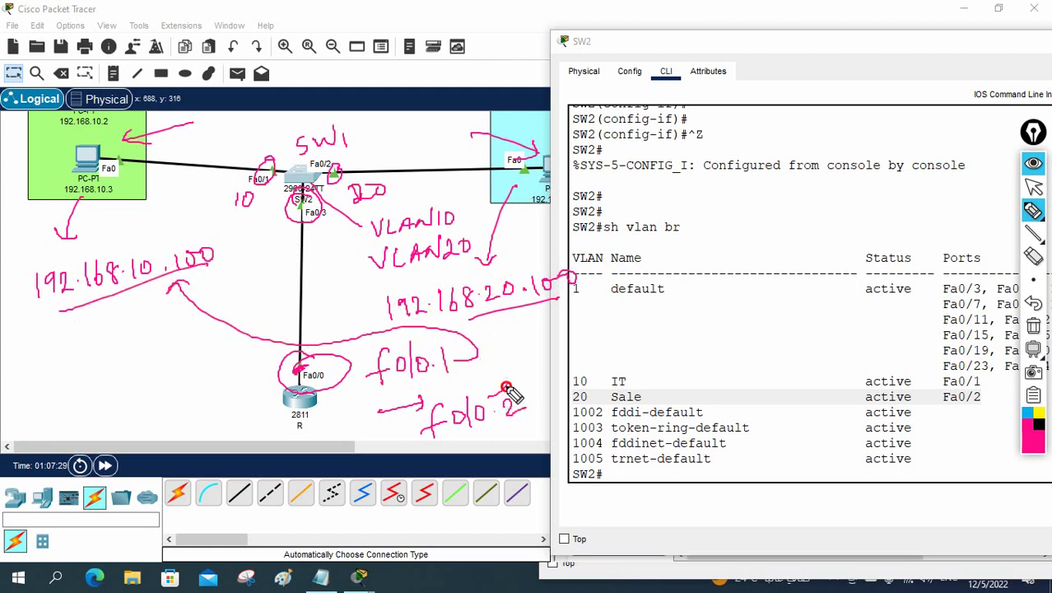
pyautogui.moveTo(506, 387); pyautogui.dragTo(526, 318)
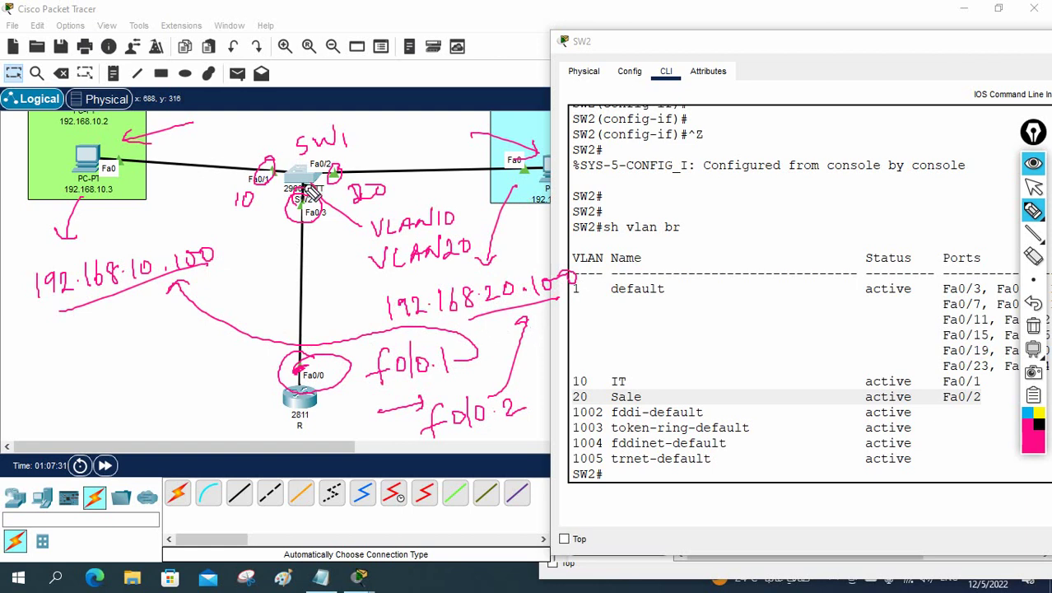
# Circle the switch, mark VLANs 10 and 20 with their ports, circle Fa0/3 in the VLAN table, and erase all annotations
pyautogui.moveTo(325, 140)
pyautogui.mouseDown()
pyautogui.moveTo(281, 146)
pyautogui.moveTo(355, 169)
pyautogui.mouseUp()
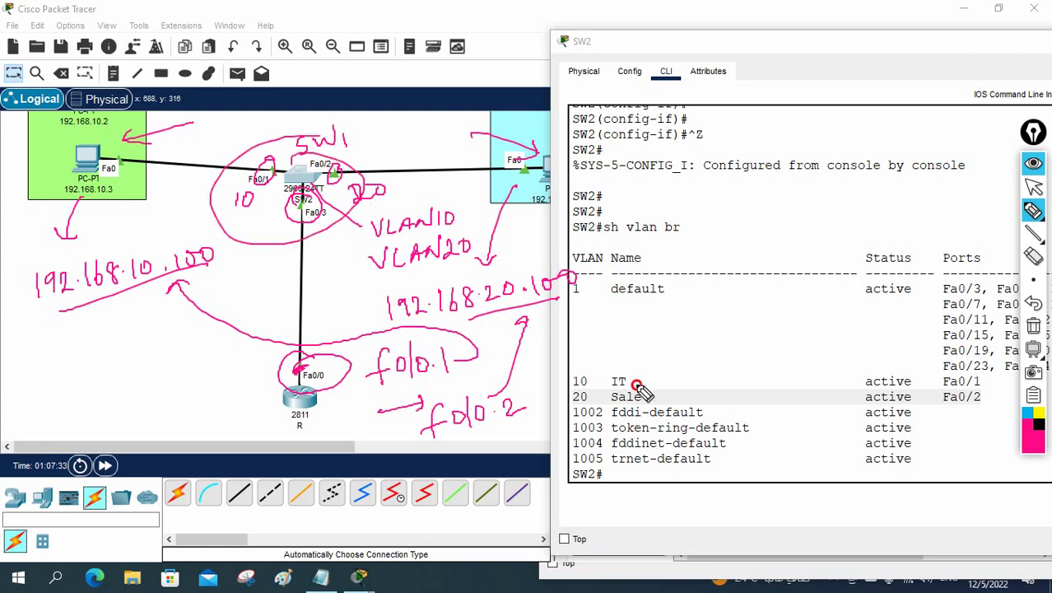
pyautogui.moveTo(636, 384); pyautogui.dragTo(659, 378)
pyautogui.moveTo(647, 403); pyautogui.dragTo(691, 394)
pyautogui.moveTo(982, 384)
pyautogui.mouseDown()
pyautogui.moveTo(1001, 375)
pyautogui.moveTo(1001, 389)
pyautogui.mouseUp()
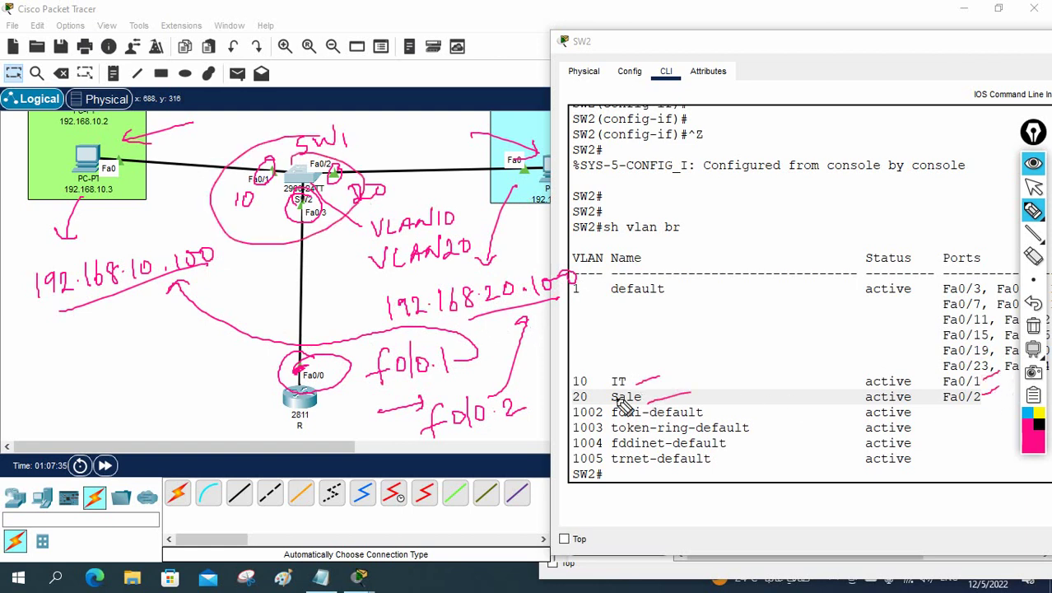
pyautogui.moveTo(984, 284)
pyautogui.mouseDown()
pyautogui.moveTo(949, 276)
pyautogui.moveTo(977, 296)
pyautogui.moveTo(955, 300)
pyautogui.mouseUp()
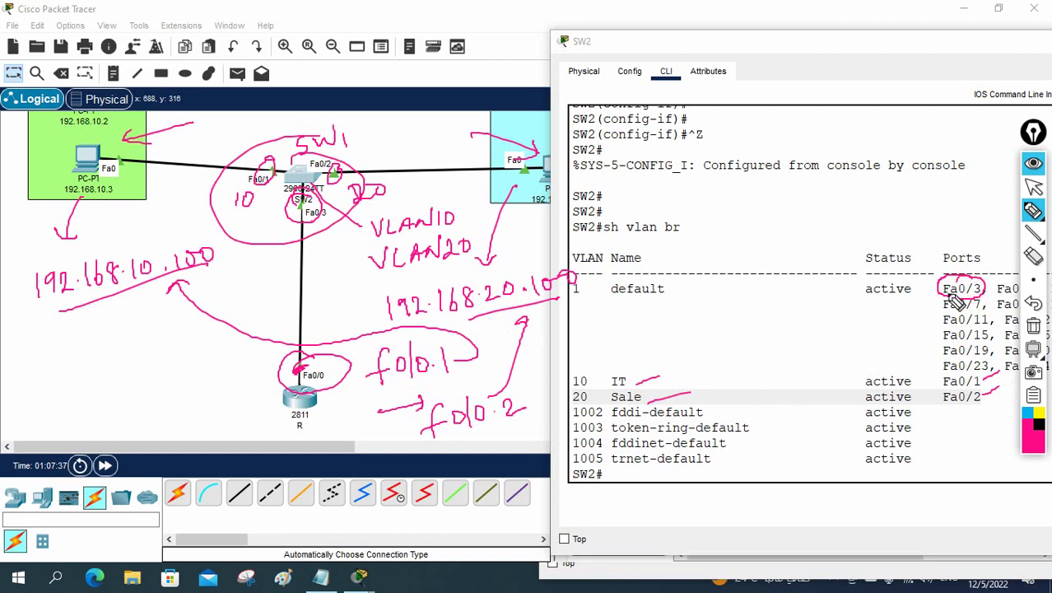
pyautogui.click(1033, 327)
pyautogui.click(1034, 187)
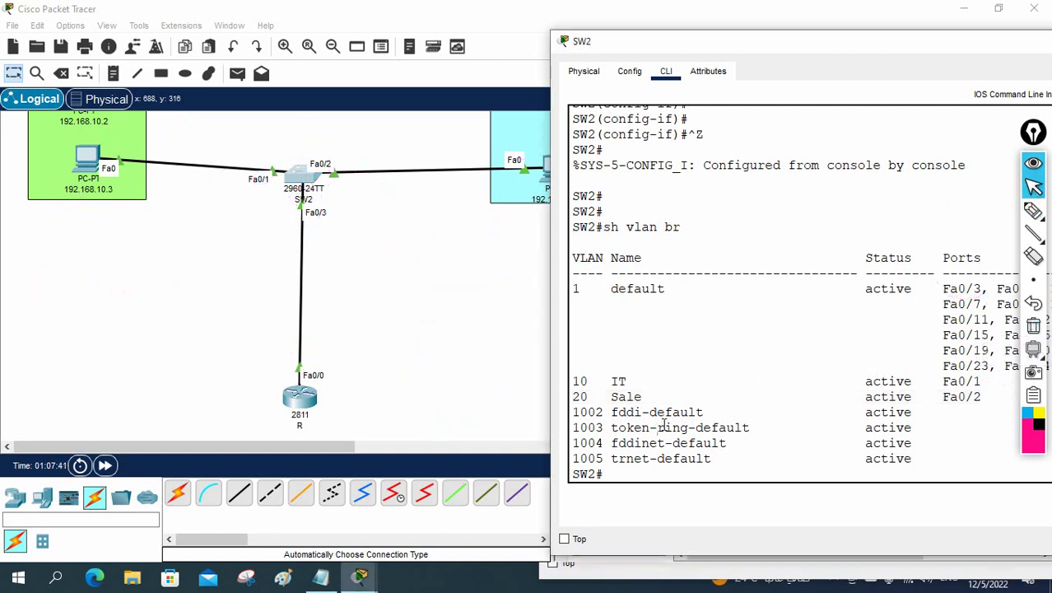
# Enter global configuration on SW2 and set interface f0/3 to switchport mode trunk
pyautogui.write('g t')
pyautogui.press('Return')
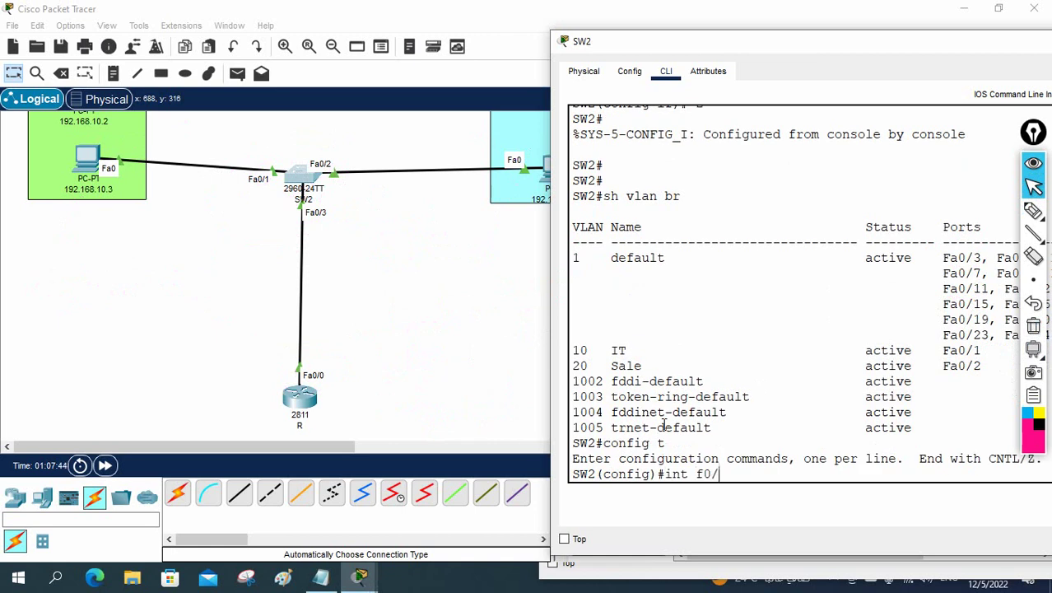
pyautogui.write('int f0/3')
pyautogui.press('Return')
pyautogui.write('sw')
pyautogui.press('Tab')
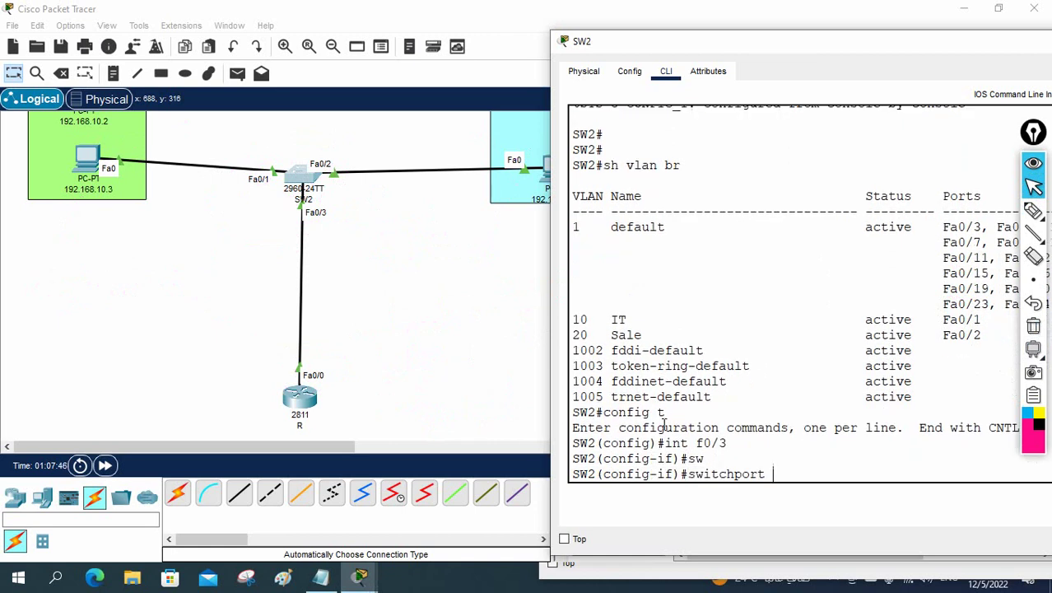
pyautogui.write('mo')
pyautogui.press('Tab')
pyautogui.write('tr')
pyautogui.press('Tab')
pyautogui.press('Return')
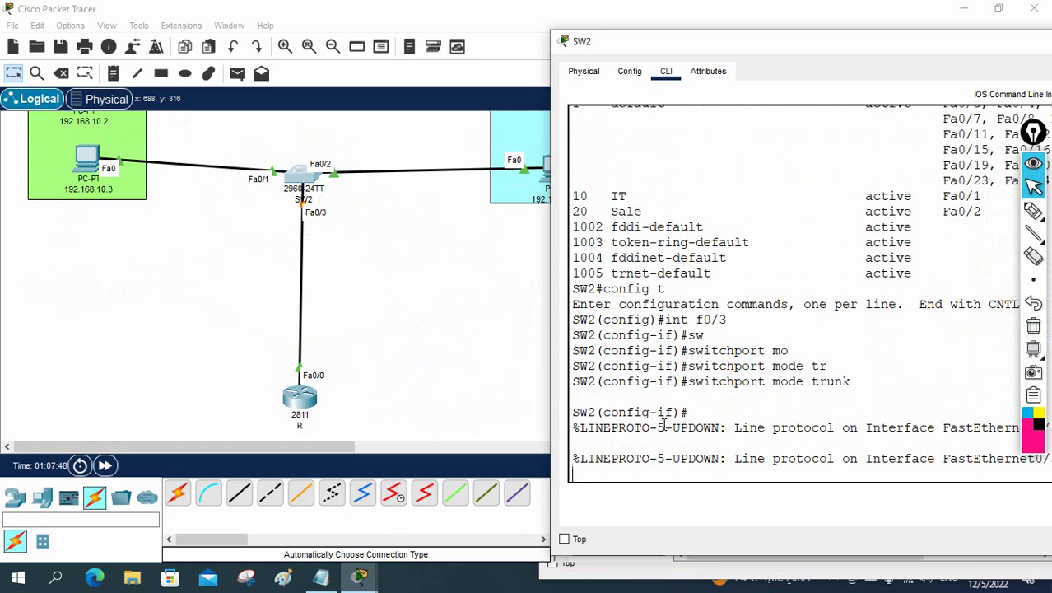
# Display SW2's trunk interfaces from interface configuration mode with do sh int tr
pyautogui.press('Return')
pyautogui.press('Return')
pyautogui.press('Return')
pyautogui.write('do')
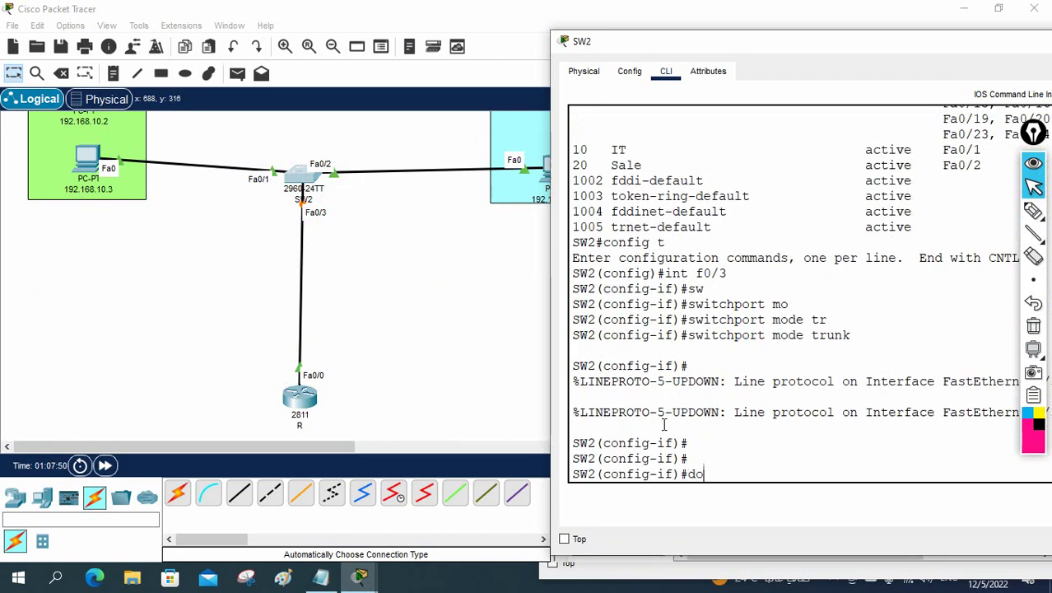
pyautogui.write(' sh int tr')
pyautogui.press('Return')
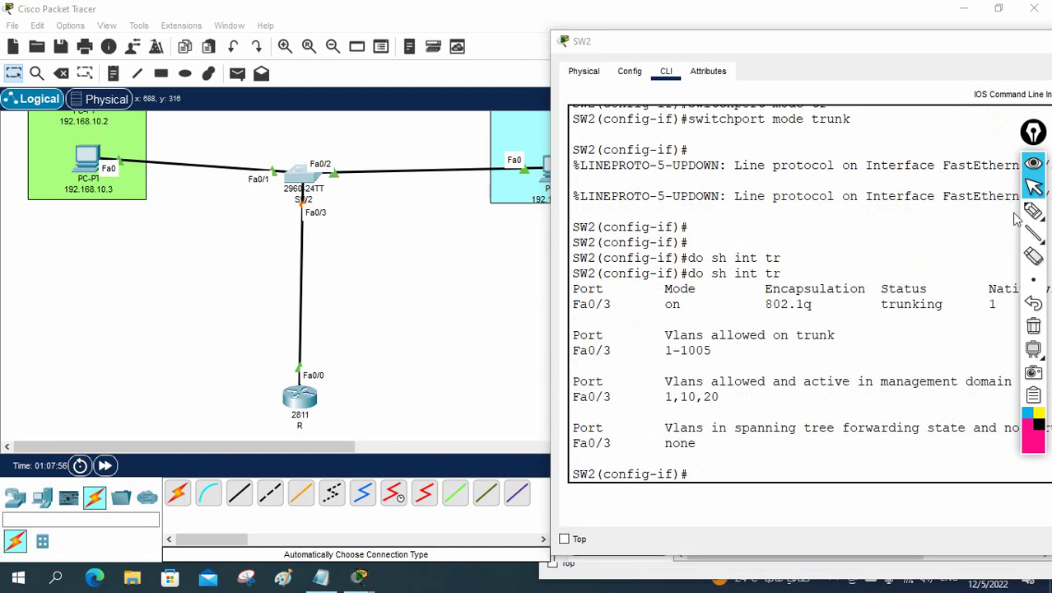
# Circle port Fa0/3 in the trunk table, underline 802.1q and trunking, and erase the annotations
pyautogui.moveTo(1021, 215)
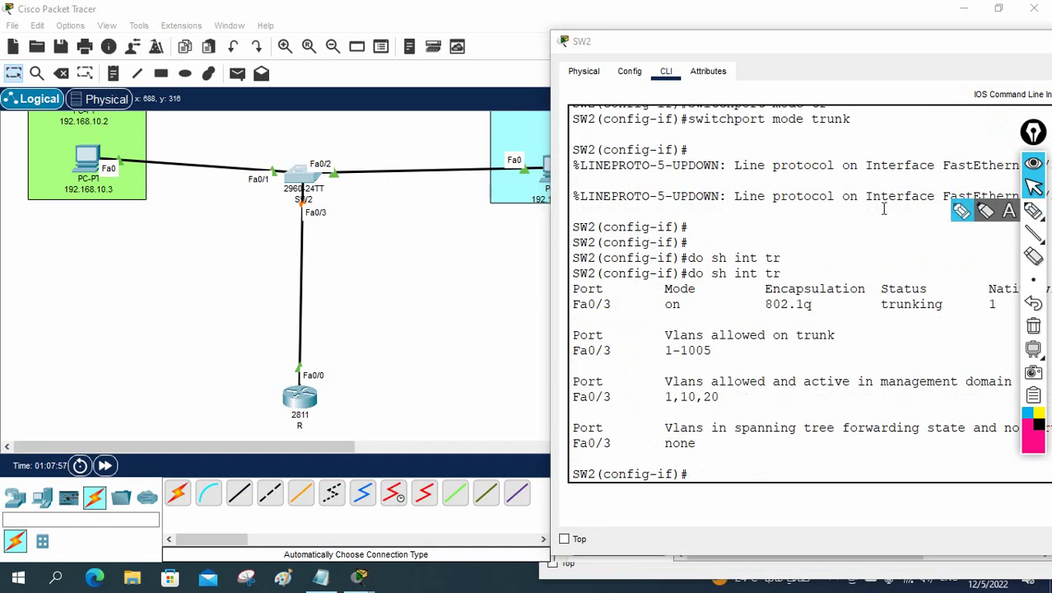
pyautogui.click(963, 211)
pyautogui.moveTo(613, 290)
pyautogui.mouseDown()
pyautogui.moveTo(576, 307)
pyautogui.moveTo(611, 298)
pyautogui.mouseUp()
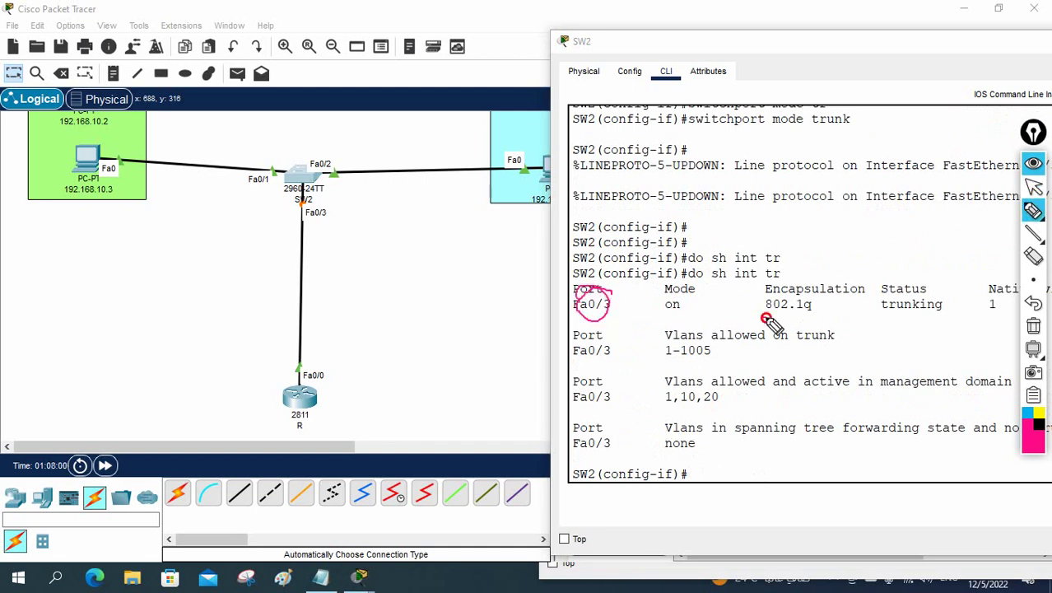
pyautogui.moveTo(764, 314); pyautogui.dragTo(947, 316)
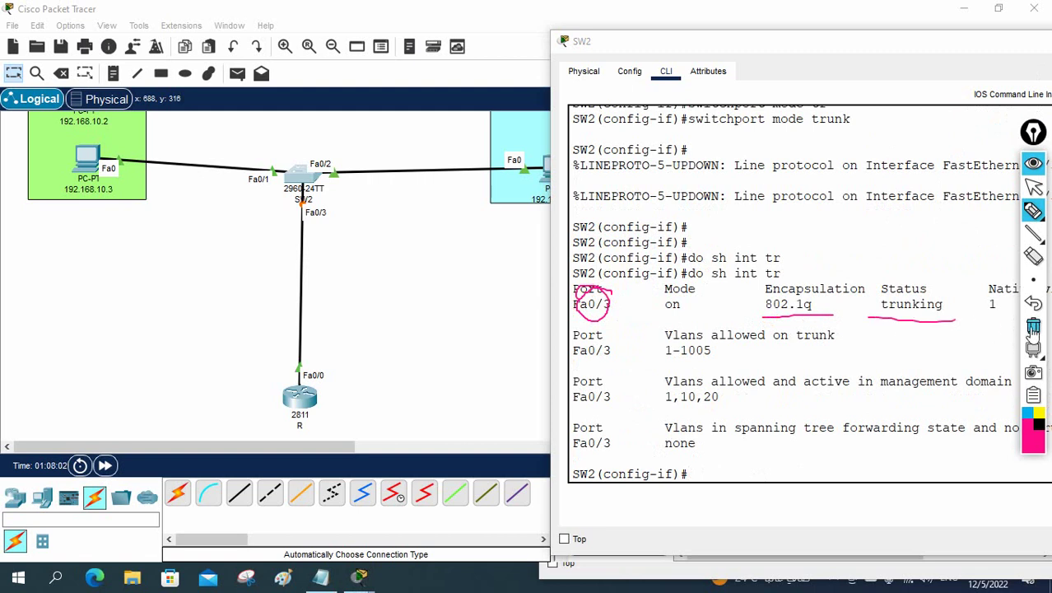
pyautogui.click(1033, 326)
pyautogui.click(1034, 188)
pyautogui.click(706, 405)
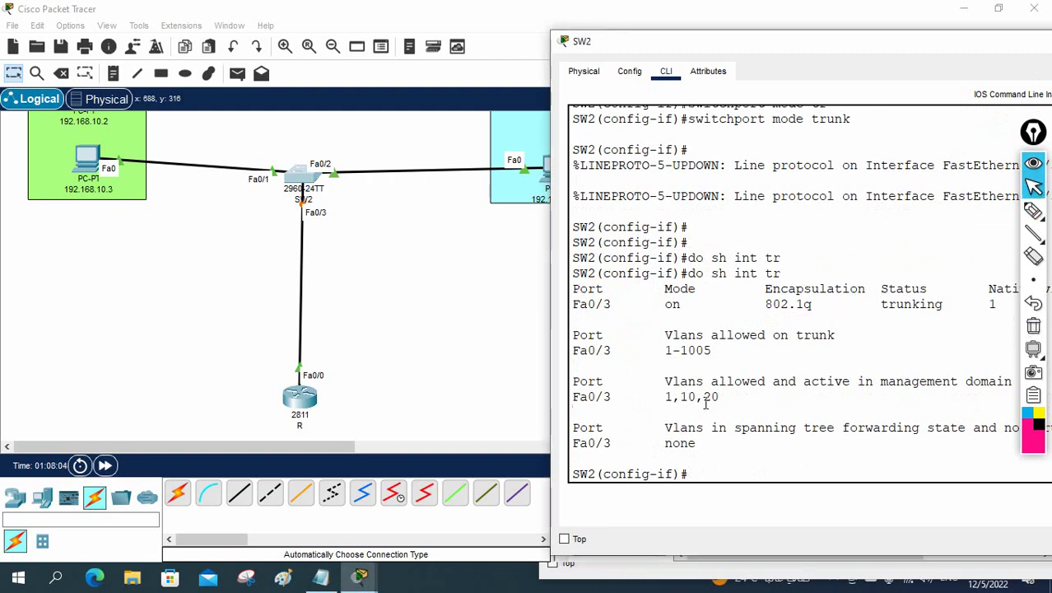
# Return SW2 to privileged mode and save its configuration with wr
pyautogui.hotkey('ctrl', 'z')
pyautogui.press('Return')
pyautogui.press('Return')
pyautogui.press('Return')
pyautogui.press('Return')
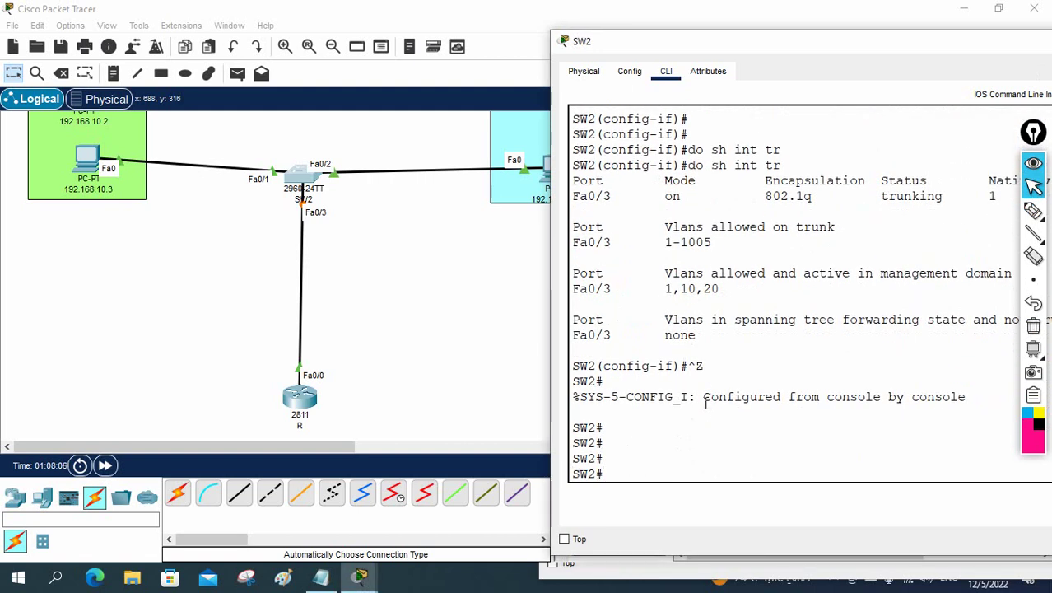
pyautogui.write('wr')
pyautogui.press('Return')
pyautogui.press('Return')
pyautogui.press('Return')
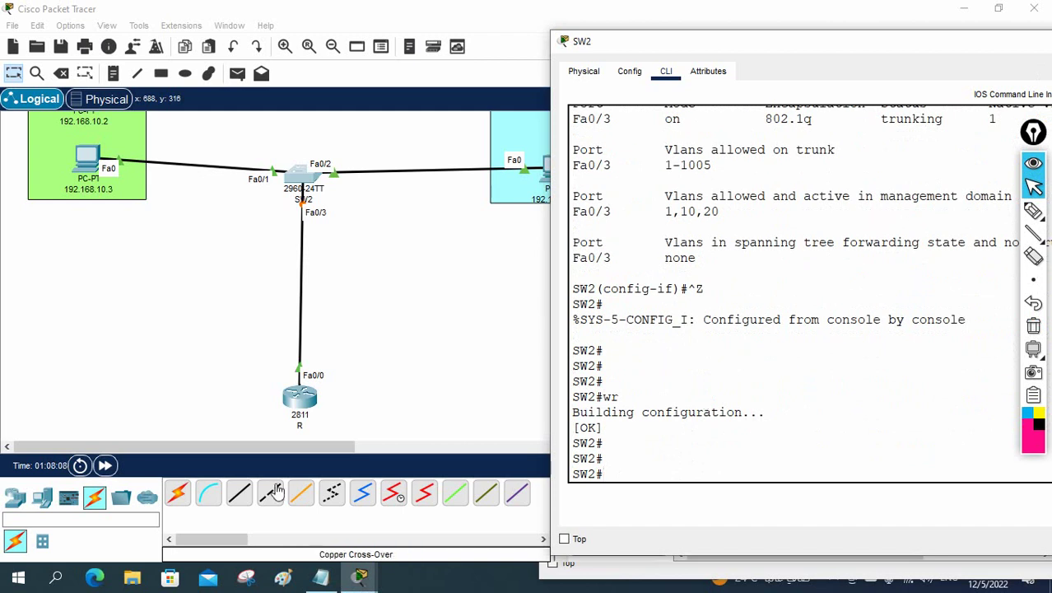
# Open the command line of router R and enter privileged mode with en
pyautogui.click(312, 397)
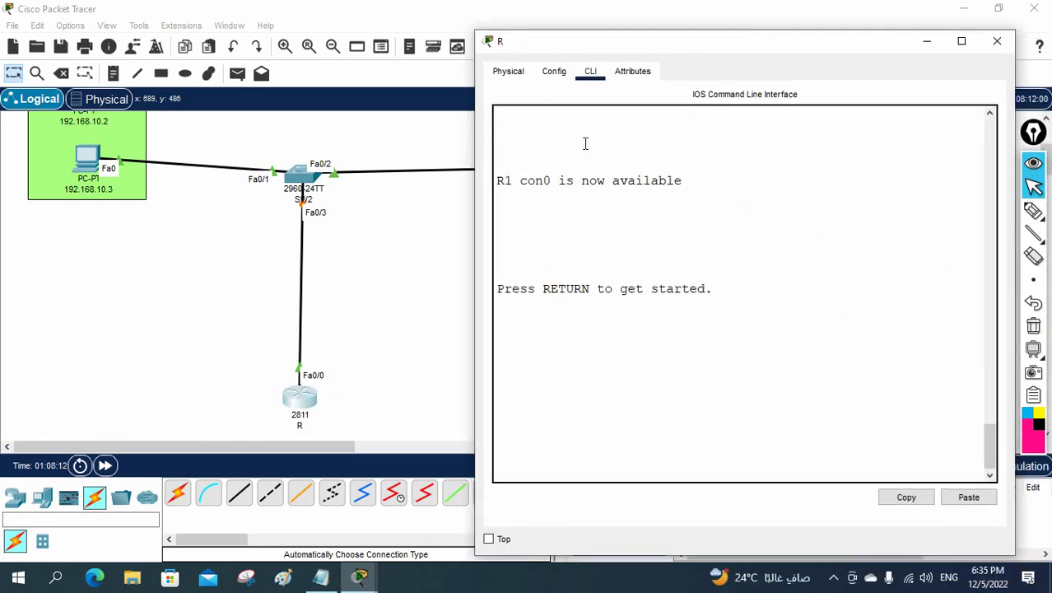
pyautogui.press('Return')
pyautogui.press('Return')
pyautogui.press('Return')
pyautogui.write('en')
pyautogui.press('Return')
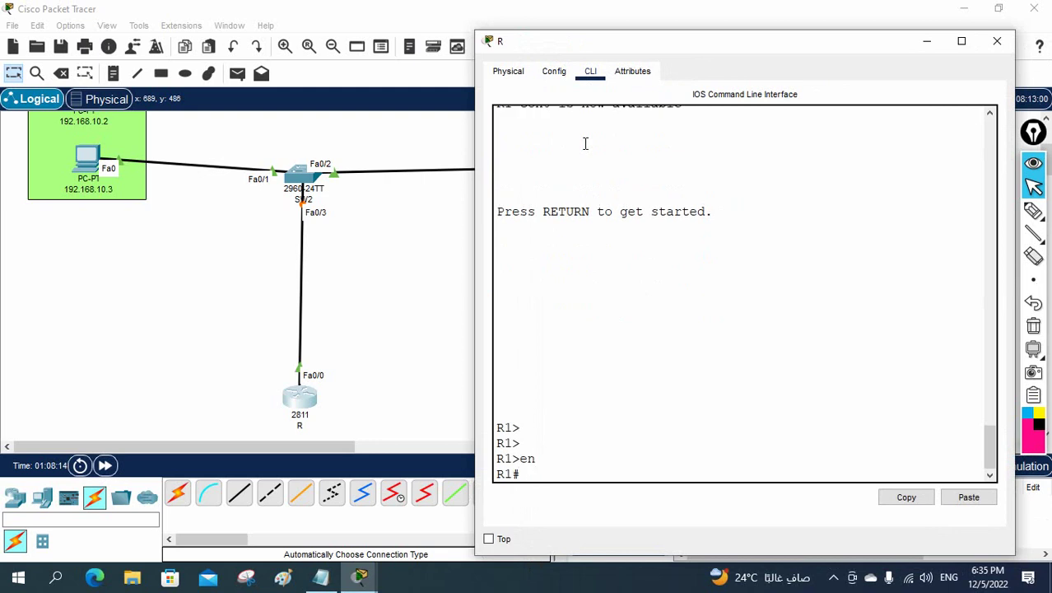
# Display the router's interface summary with sh ip int br
pyautogui.write('sh ip int br')
pyautogui.press('Return')
pyautogui.press('Return')
pyautogui.press('Return')
# Enter global configuration on the router and remove the IP address from interface f0/0 with no ip add
pyautogui.write('config t')
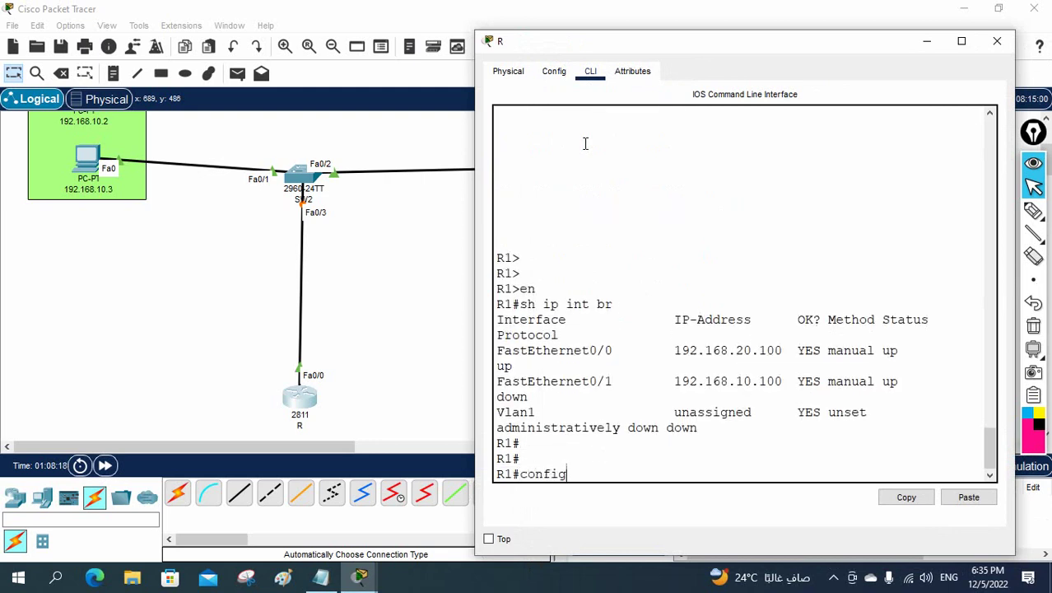
pyautogui.press('Return')
pyautogui.write('int f')
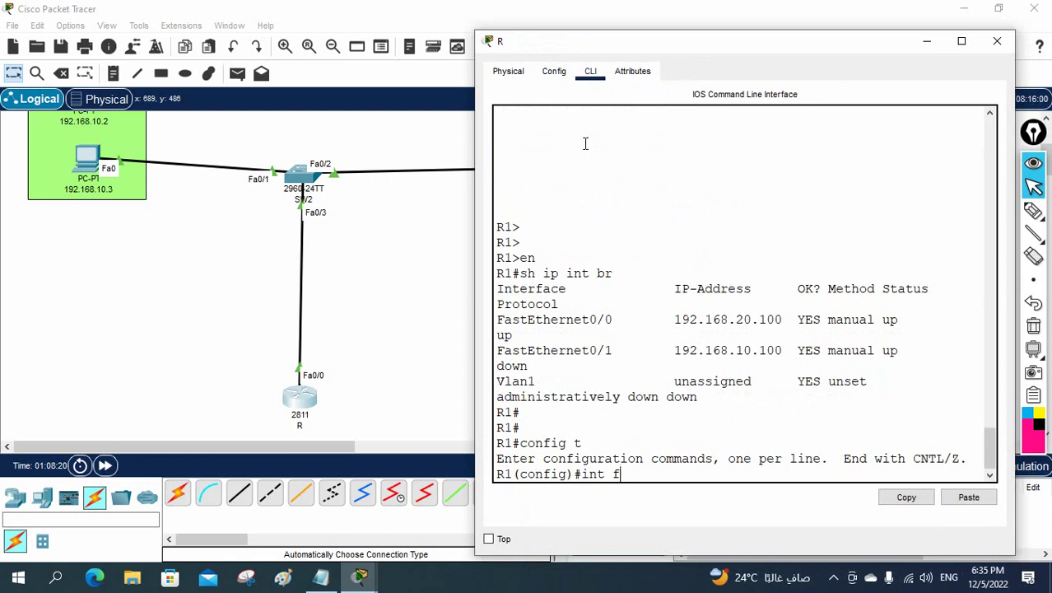
pyautogui.write('0/0')
pyautogui.press('Return')
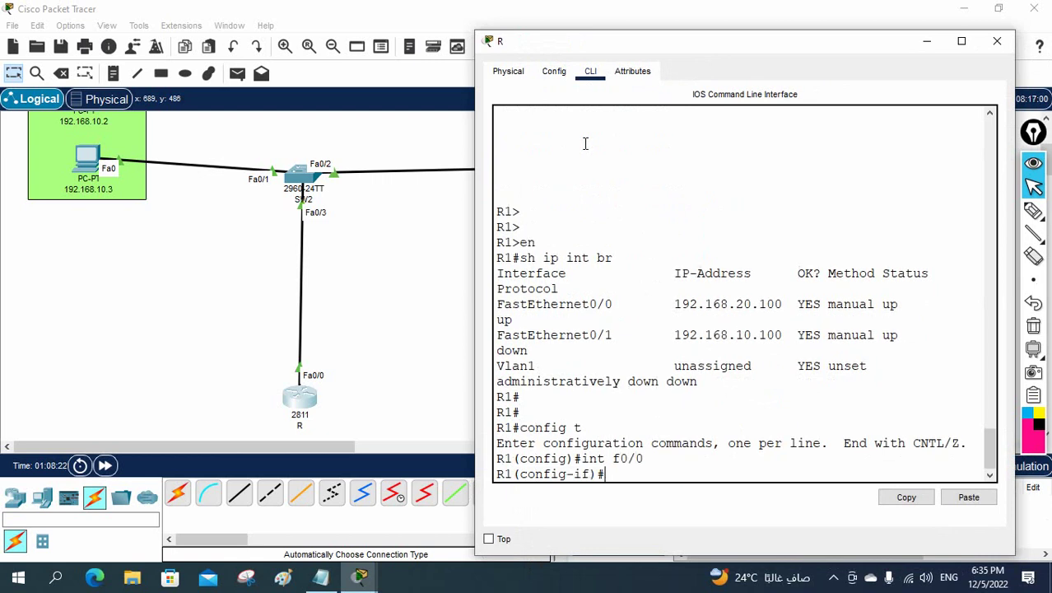
pyautogui.write('no ip add')
pyautogui.press('Return')
# Remove the IP address from router interface f0/1 with no ip add
pyautogui.write('int f')
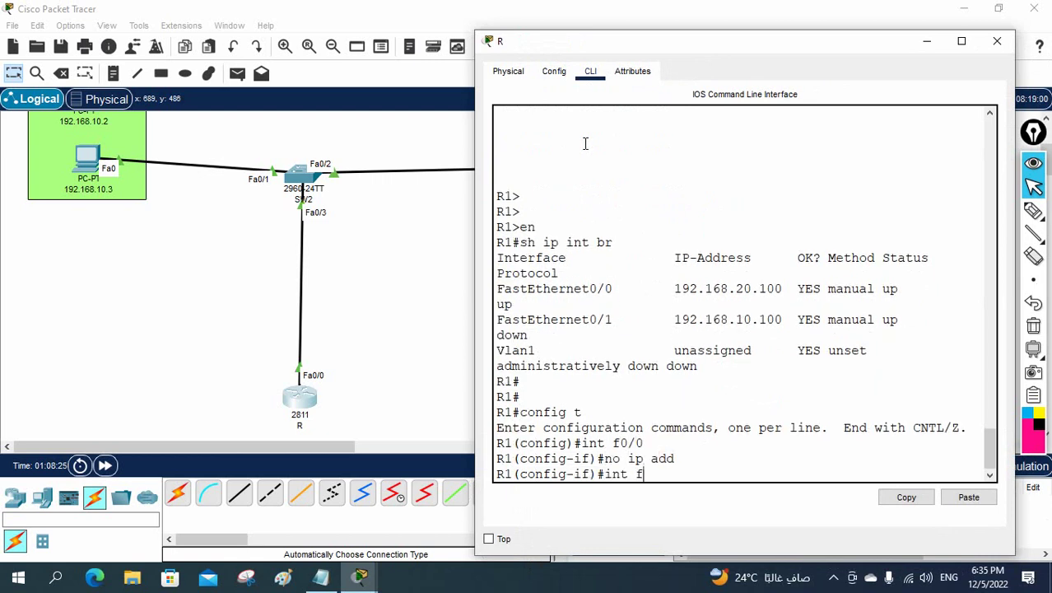
pyautogui.write('0/1')
pyautogui.press('Return')
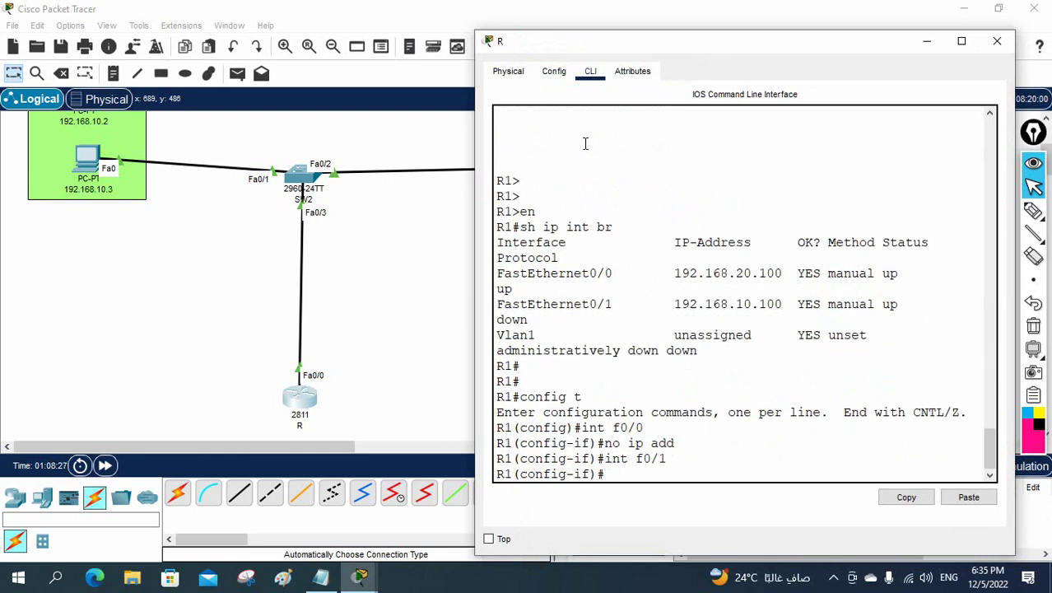
pyautogui.write('no ip add')
pyautogui.press('Return')
# Check the router's interface summary with do sh ip int br and examine the FastEthernet0/0 and 0/1 address entries
pyautogui.write('d')
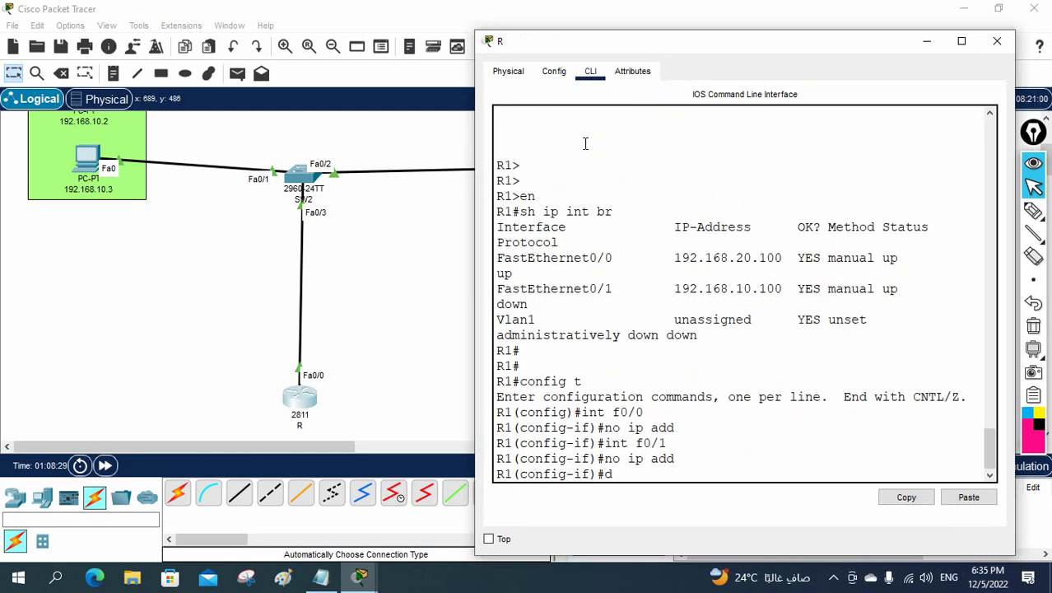
pyautogui.write('o sh ip int br')
pyautogui.press('Return')
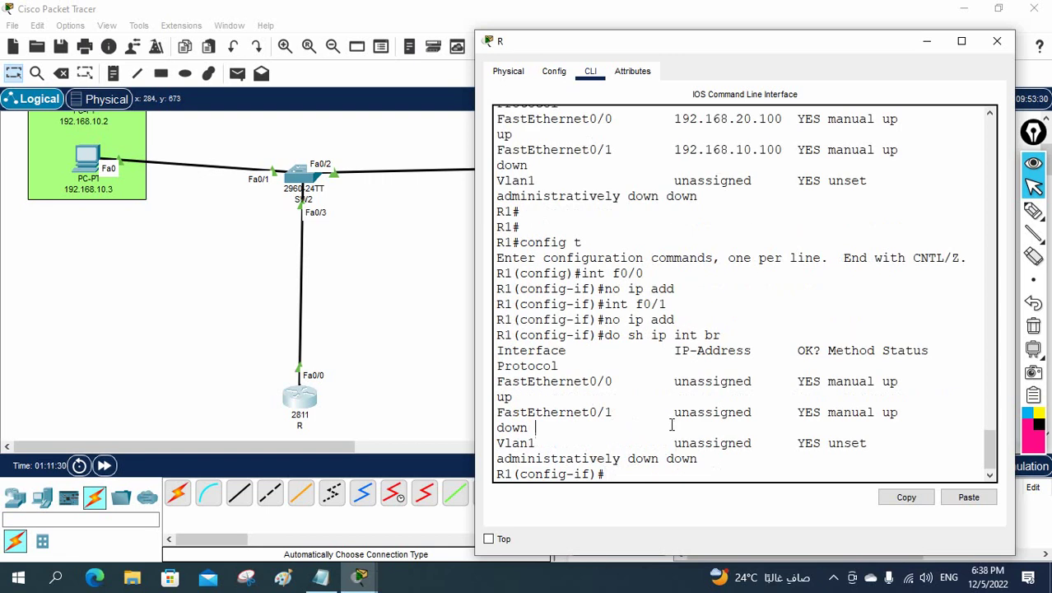
pyautogui.write('do sh ip int br')
pyautogui.press('Return')
pyautogui.press('Return')
pyautogui.press('Return')
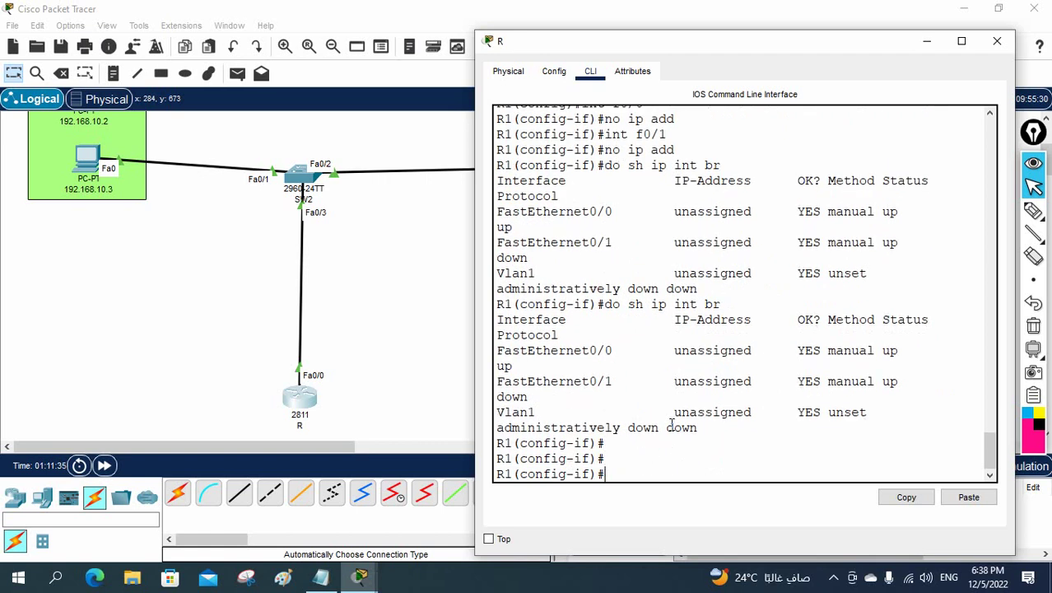
pyautogui.moveTo(911, 385); pyautogui.dragTo(516, 340)
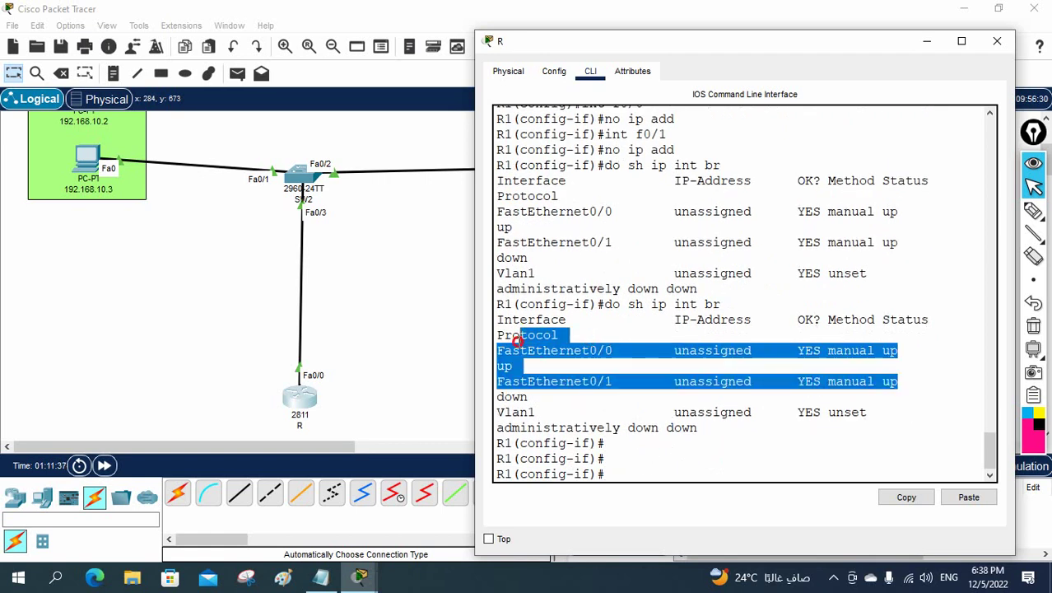
pyautogui.click(795, 443)
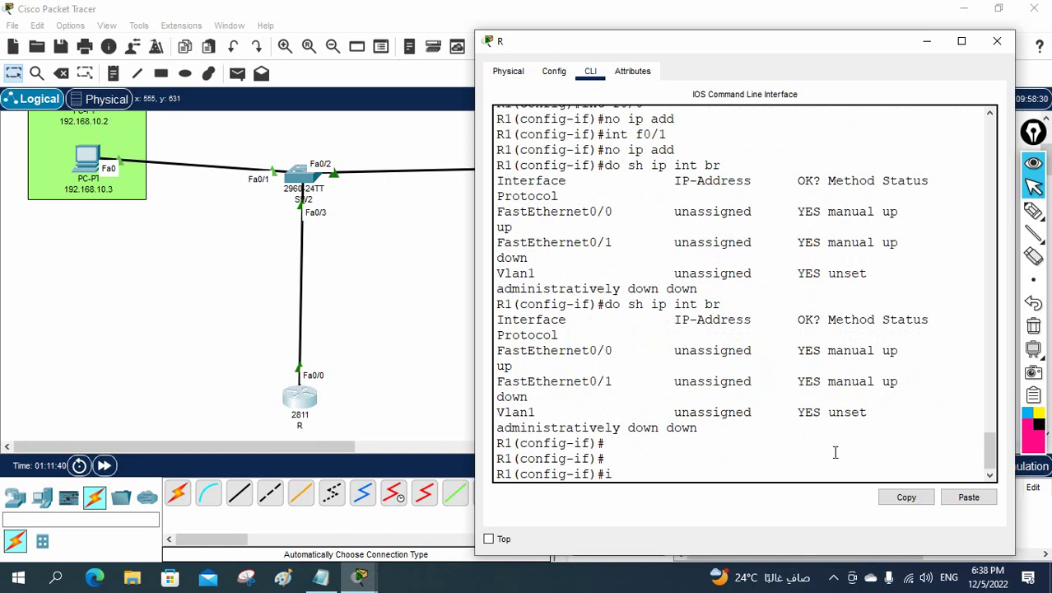
# Switch the router to configuring interface f0/0
pyautogui.write('int f0/0')
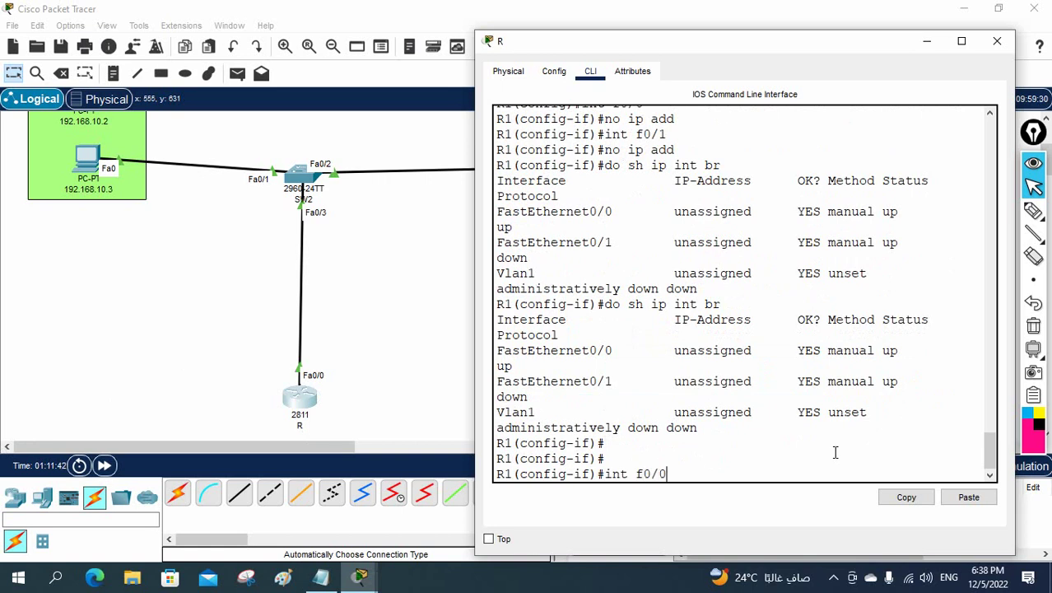
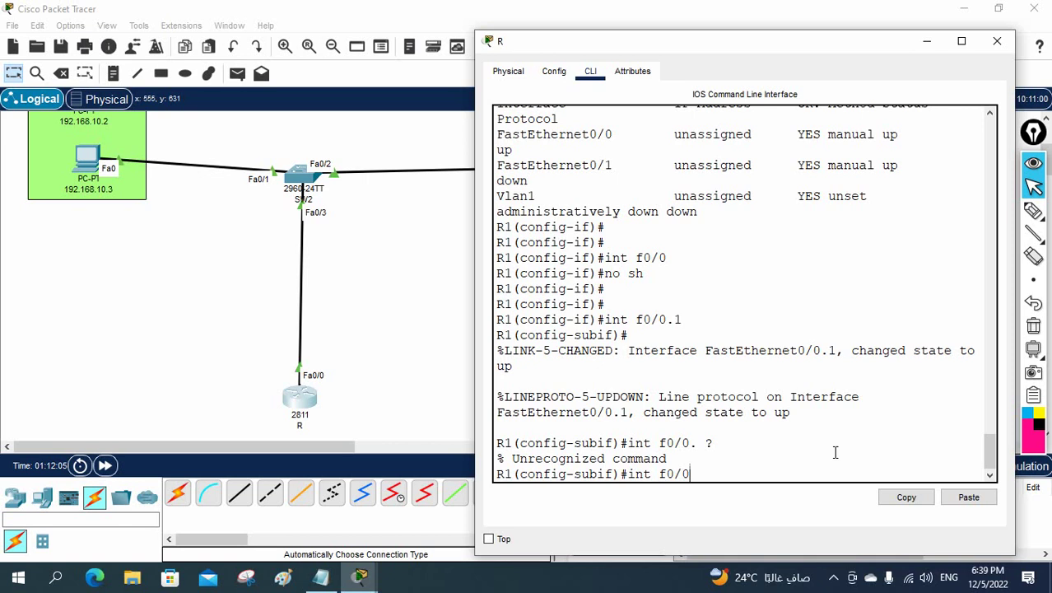
# Query the help for int f0/0.1, discard the pending command and exit subinterface mode to global configuration
pyautogui.write('?')
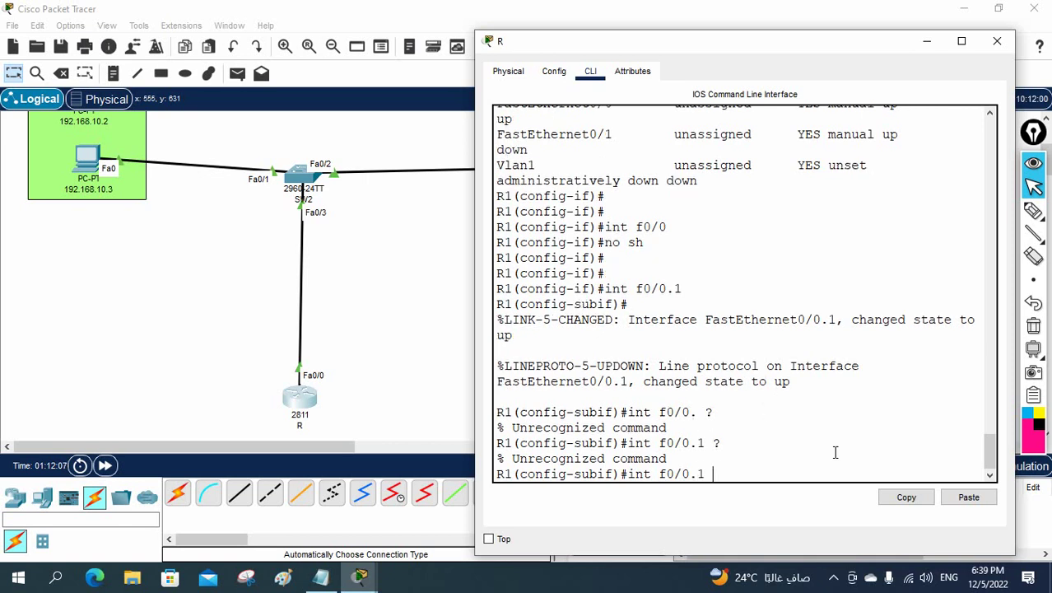
pyautogui.press('BackSpace')
pyautogui.press('BackSpace')
pyautogui.press('BackSpace')
pyautogui.press('BackSpace')
pyautogui.press('BackSpace')
pyautogui.press('BackSpace')
pyautogui.press('BackSpace')
pyautogui.press('BackSpace')
pyautogui.press('BackSpace')
pyautogui.press('BackSpace')
pyautogui.write('exit')
pyautogui.press('Return')
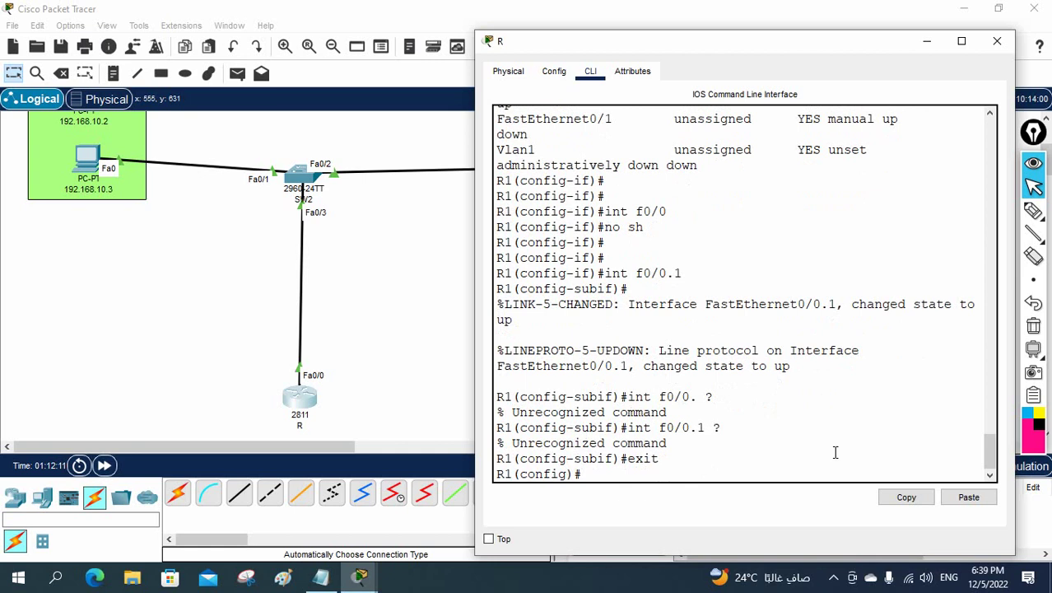
# Enter configuration of router interface f0/0 and enable it with no sh
pyautogui.write('int f0/0')
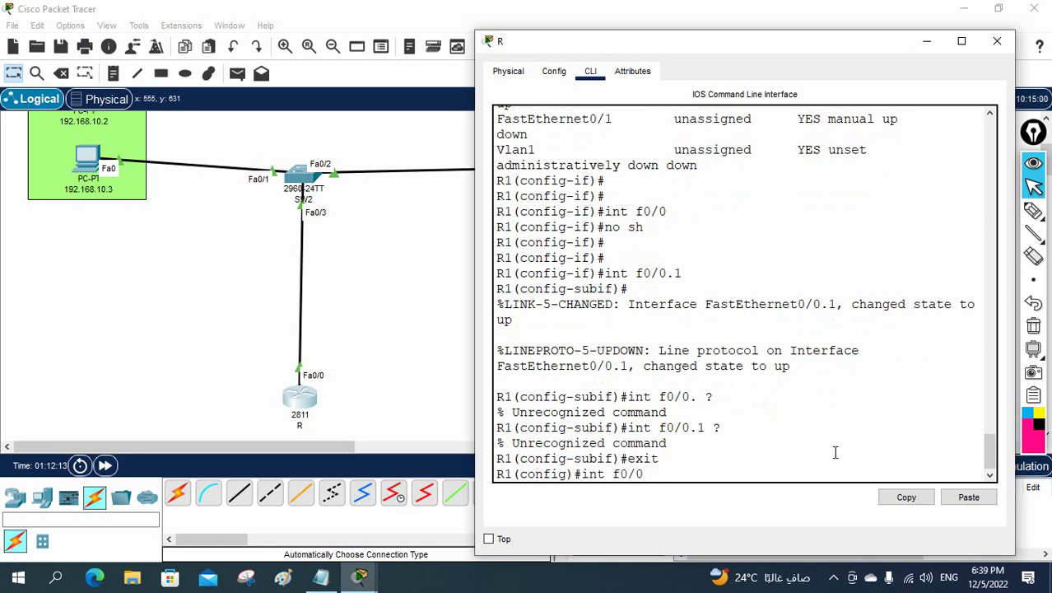
pyautogui.press('Return')
pyautogui.write('no s')
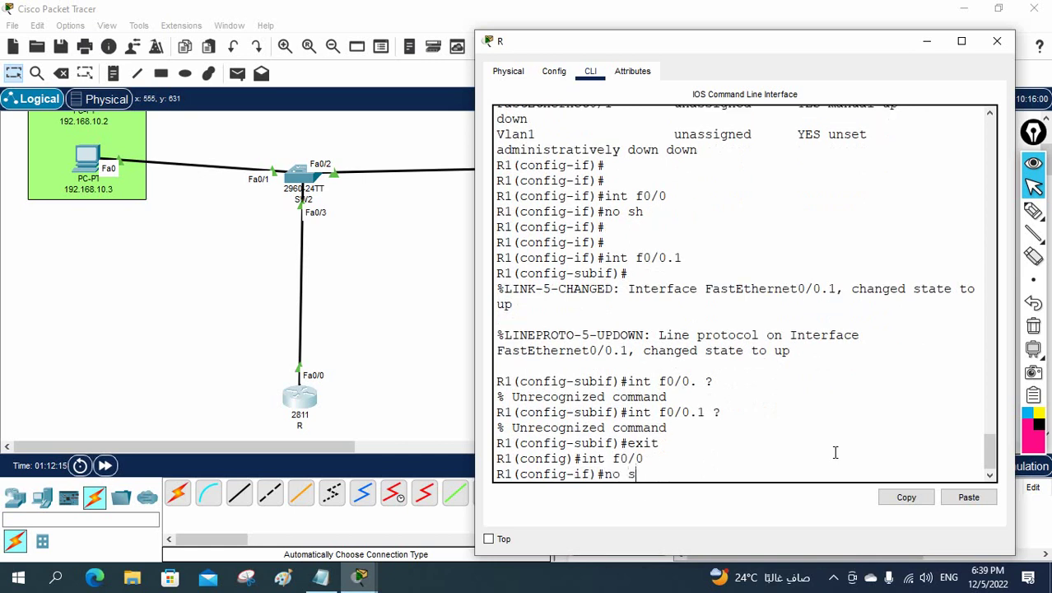
pyautogui.write('h')
pyautogui.press('Return')
# Query the help for int f0/0. and int f0/0, and enter configuration of subinterface f0/0.1
pyautogui.write('int f0')
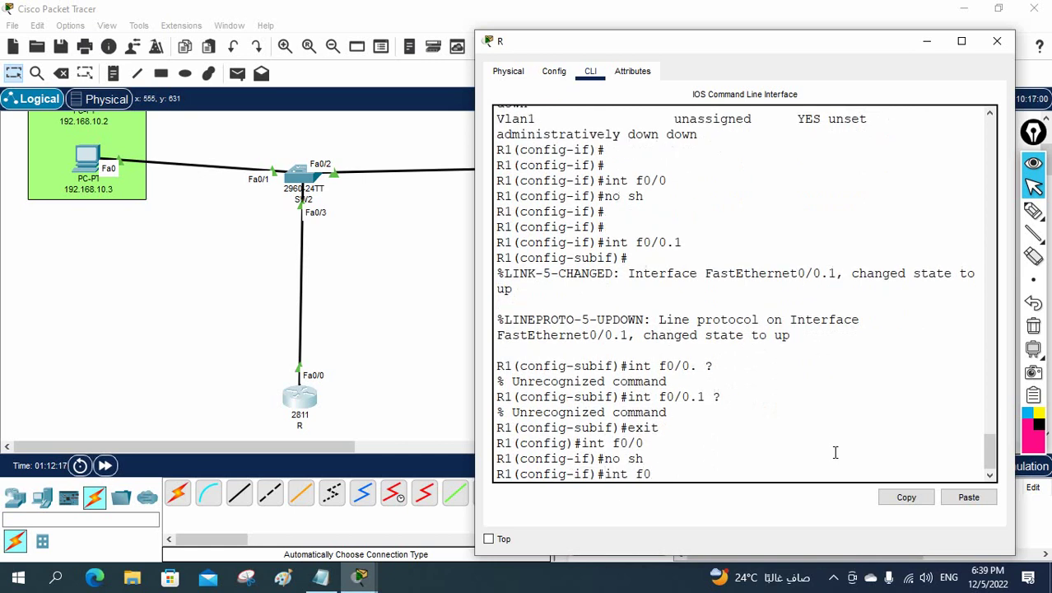
pyautogui.write('/0.?')
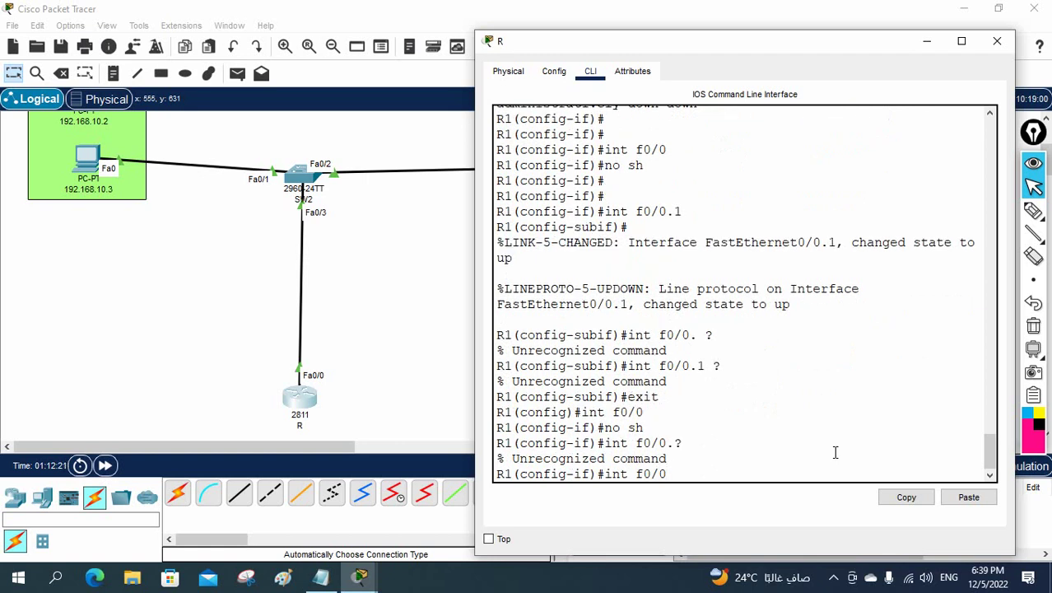
pyautogui.write('?')
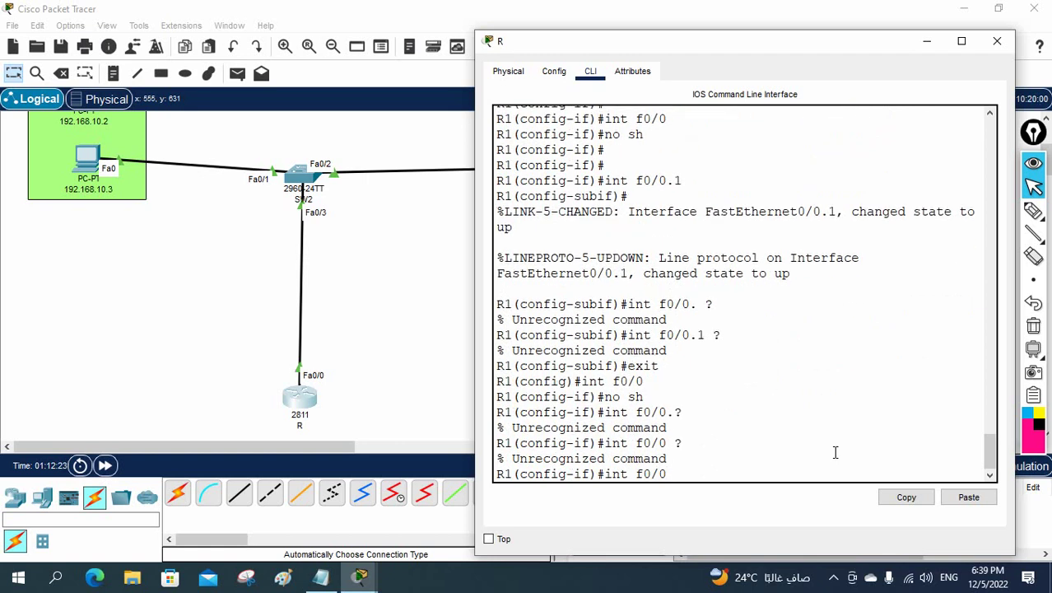
pyautogui.write('.1')
pyautogui.press('Return')
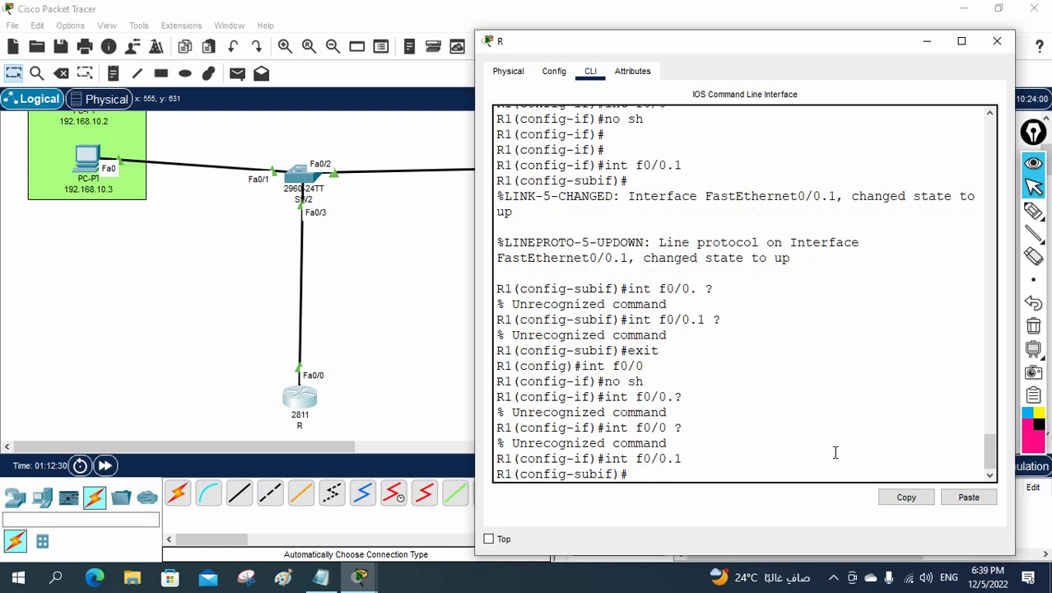
# Set the encapsulation of subinterface f0/0.1 to dot1Q with VLAN 10
pyautogui.write('en')
pyautogui.press('Tab')
pyautogui.write('do')
pyautogui.press('Tab')
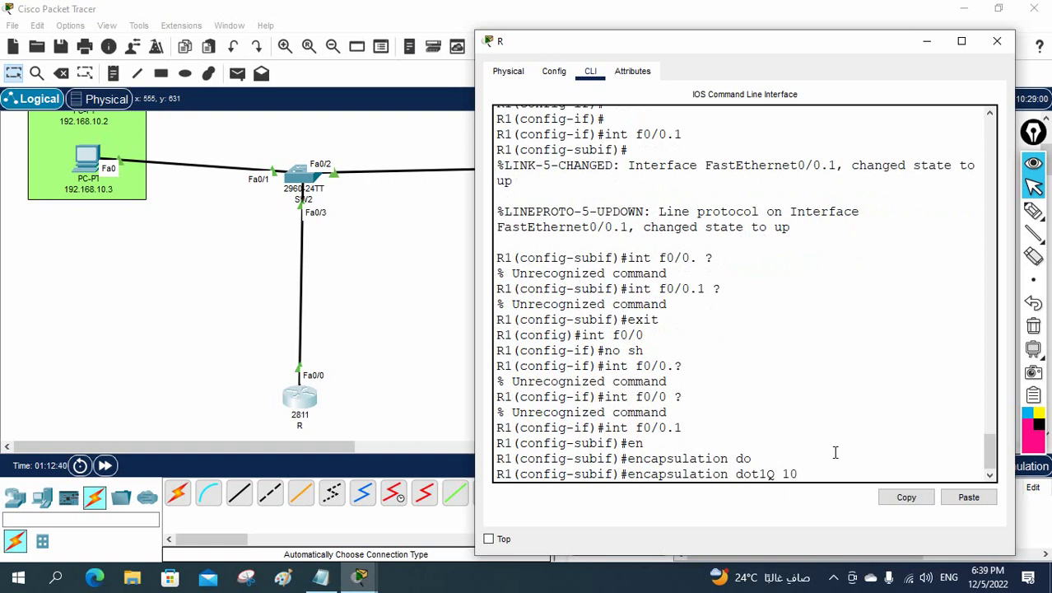
pyautogui.press('Return')
# Assign IP address 192.168.10.100 with mask 255.255.255.0 to subinterface f0/0.1
pyautogui.write('ig-subif)#i')
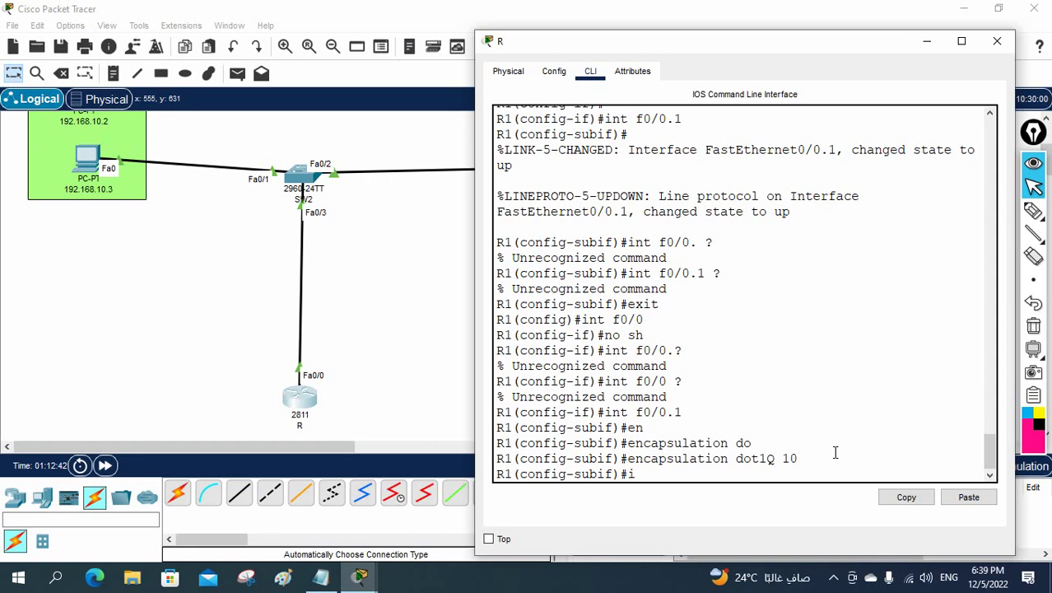
pyautogui.write('p add 192.168.1')
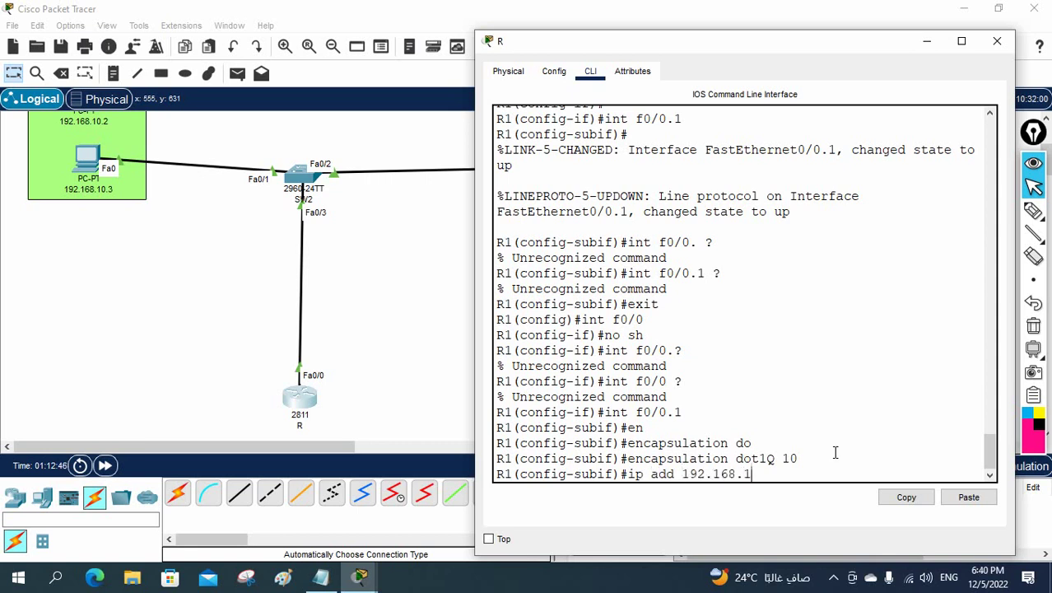
pyautogui.write('0.100 255.255.255')
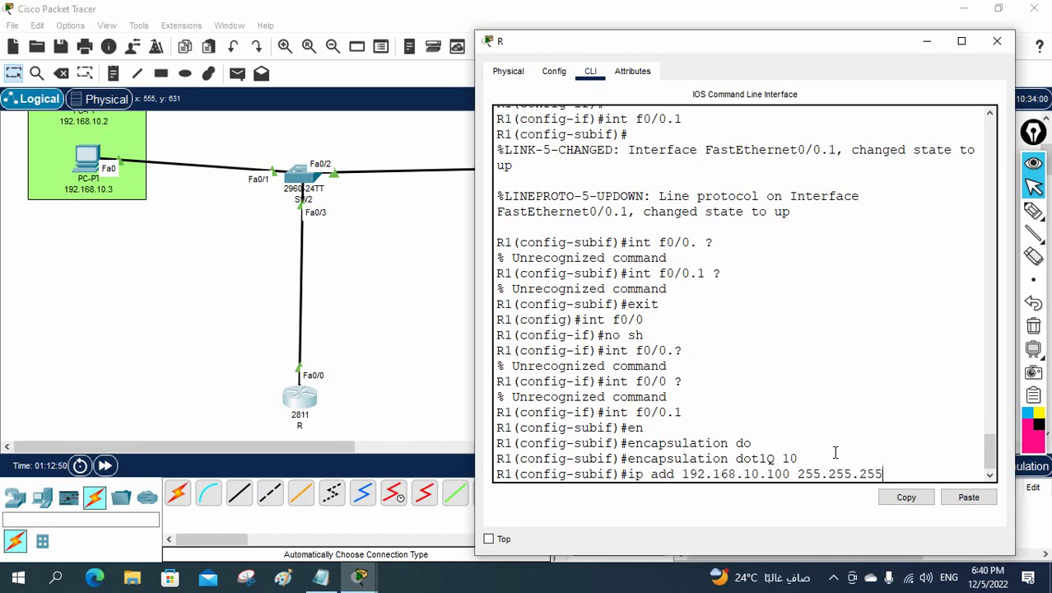
pyautogui.write('.0')
pyautogui.press('Return')
# Examine the subinterface number, the dot1Q VLAN number and the IP address in the commands entered for f0/0.1
pyautogui.click(807, 445)
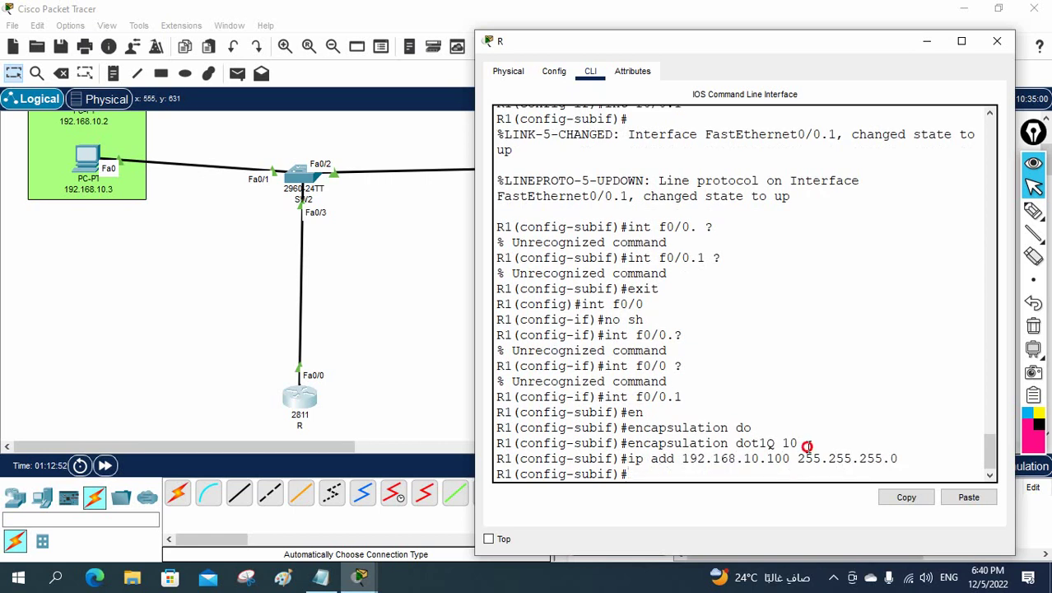
pyautogui.moveTo(807, 446); pyautogui.dragTo(781, 445)
pyautogui.moveTo(682, 398); pyautogui.dragTo(675, 398)
pyautogui.moveTo(806, 445); pyautogui.dragTo(782, 444)
pyautogui.moveTo(790, 458); pyautogui.dragTo(688, 454)
pyautogui.click(718, 458)
# Create router subinterface f0/0.2 with int f0/0.2
pyautogui.write('f0/0')
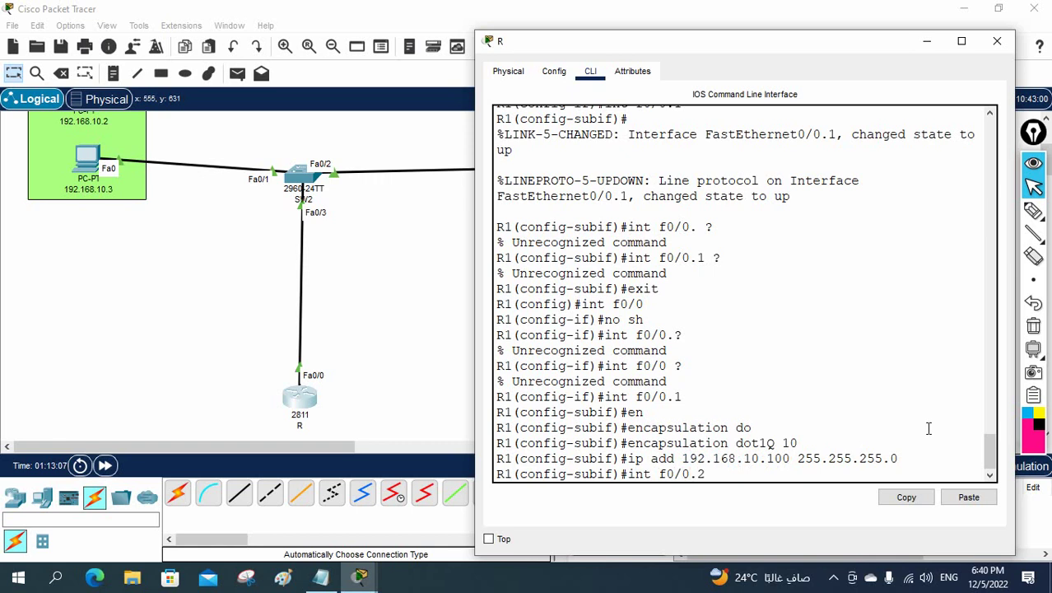
pyautogui.write('.2')
pyautogui.press('Return')
pyautogui.press('Return')
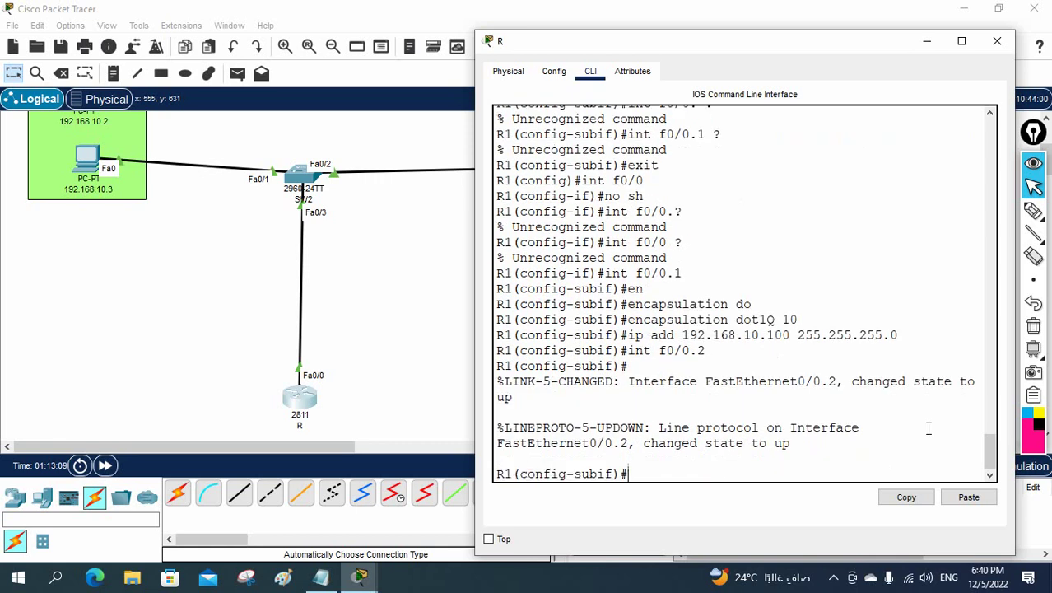
# Set the encapsulation of subinterface f0/0.2 to dot1Q with VLAN 20
pyautogui.write('en')
pyautogui.press('Return')
pyautogui.write('encapsulation do')
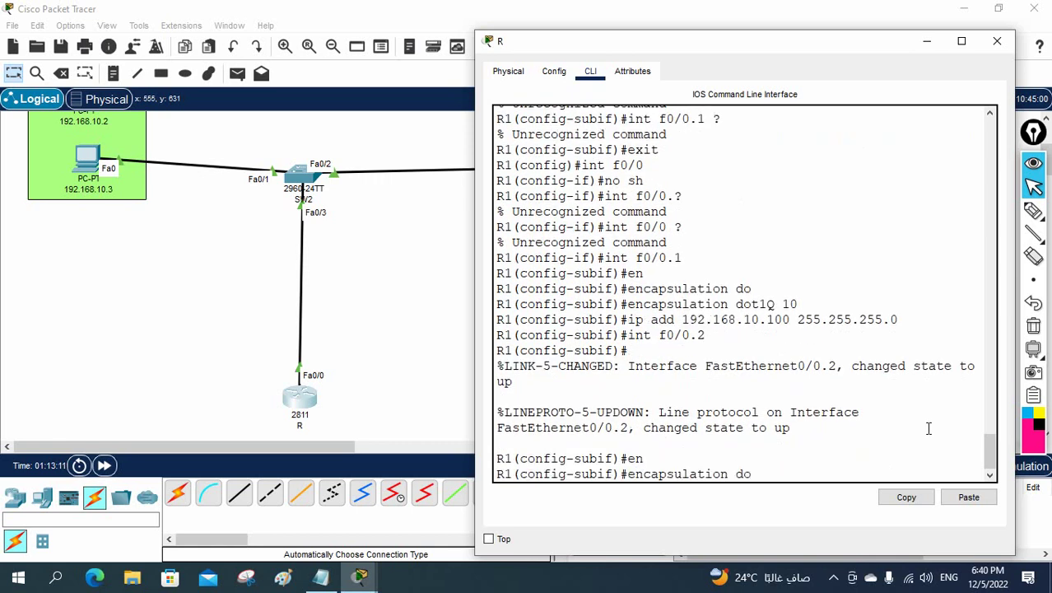
pyautogui.press('Return')
pyautogui.write('encapsulation dot1Q 2')
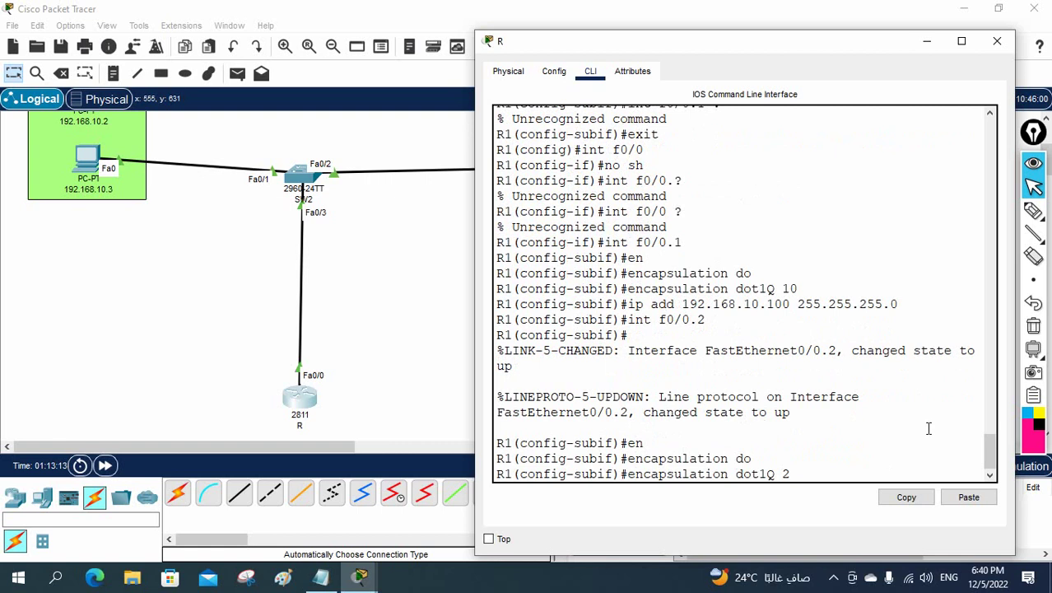
pyautogui.write('0')
pyautogui.press('Return')
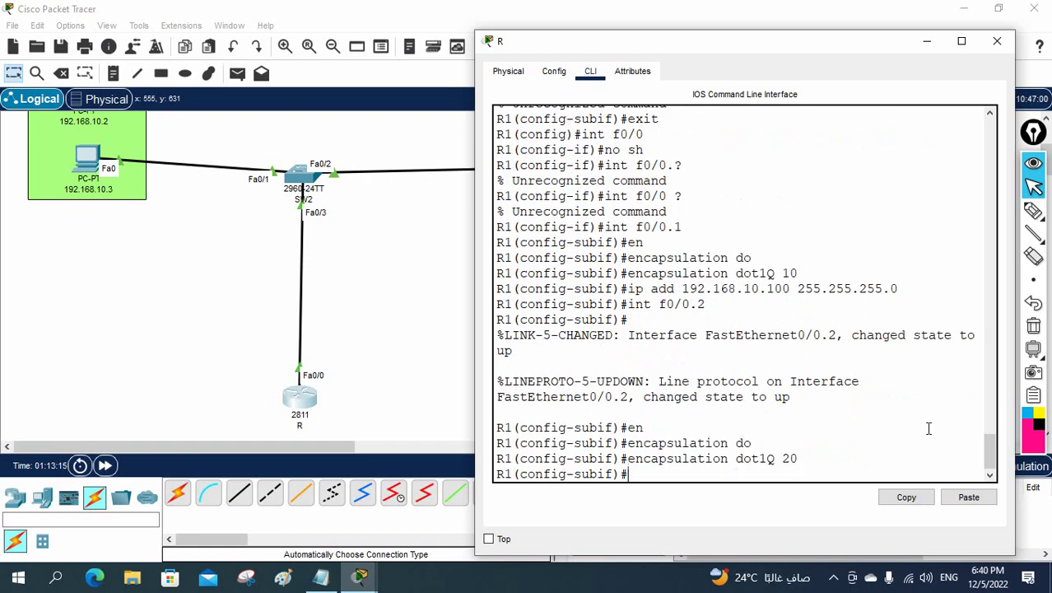
# Assign IP address 192.168.20.100 with mask 255.255.255.0 to subinterface f0/0.2 and enable it with no sh
pyautogui.write('ip add 192.168')
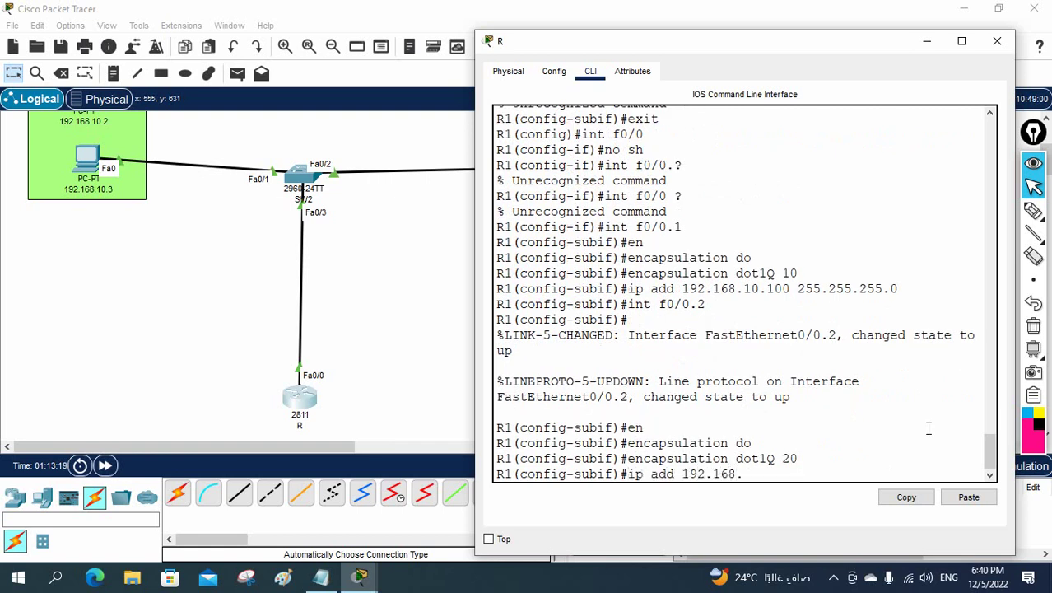
pyautogui.write('.20.100 255.')
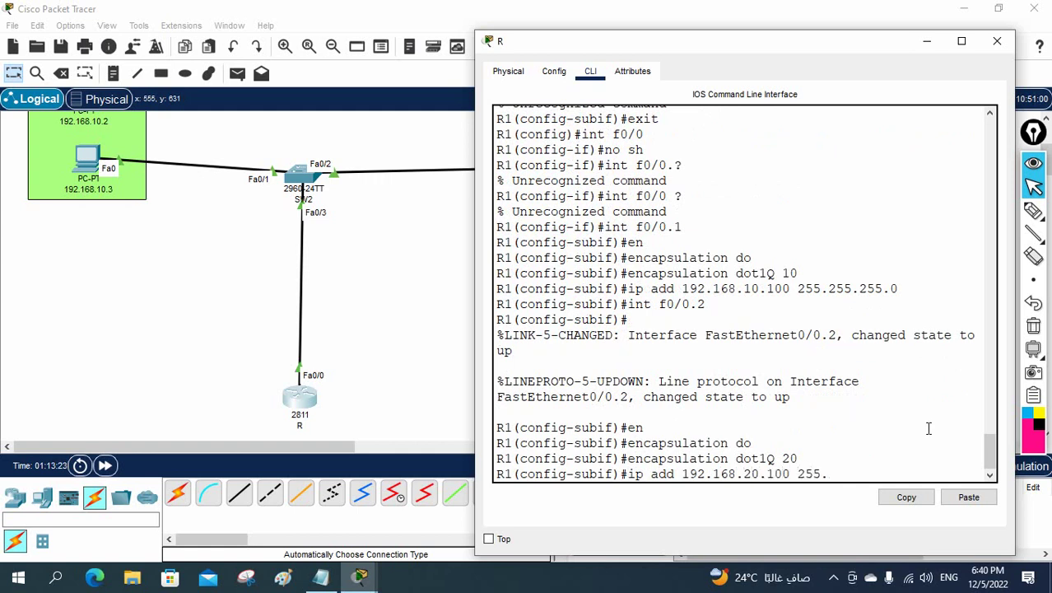
pyautogui.write('255.255.255.0')
pyautogui.press('Return')
pyautogui.write('no ')
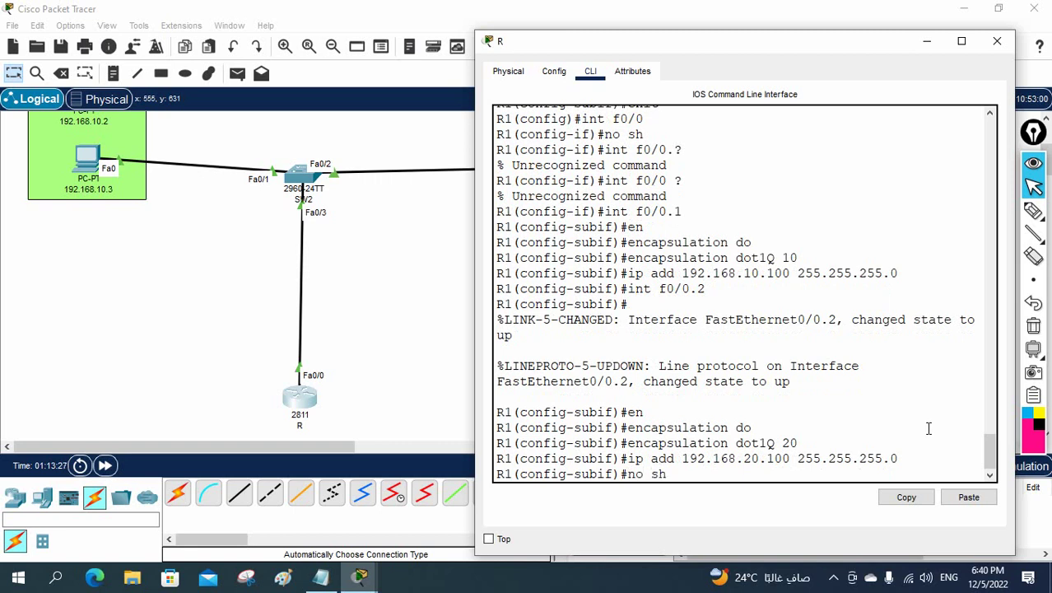
pyautogui.write('sh')
pyautogui.press('Return')
pyautogui.press('Return')
pyautogui.press('Return')
# Exit subinterface and global configuration back to the router's privileged mode
pyautogui.write('exit')
pyautogui.press('Return')
pyautogui.press('Return')
pyautogui.press('Return')
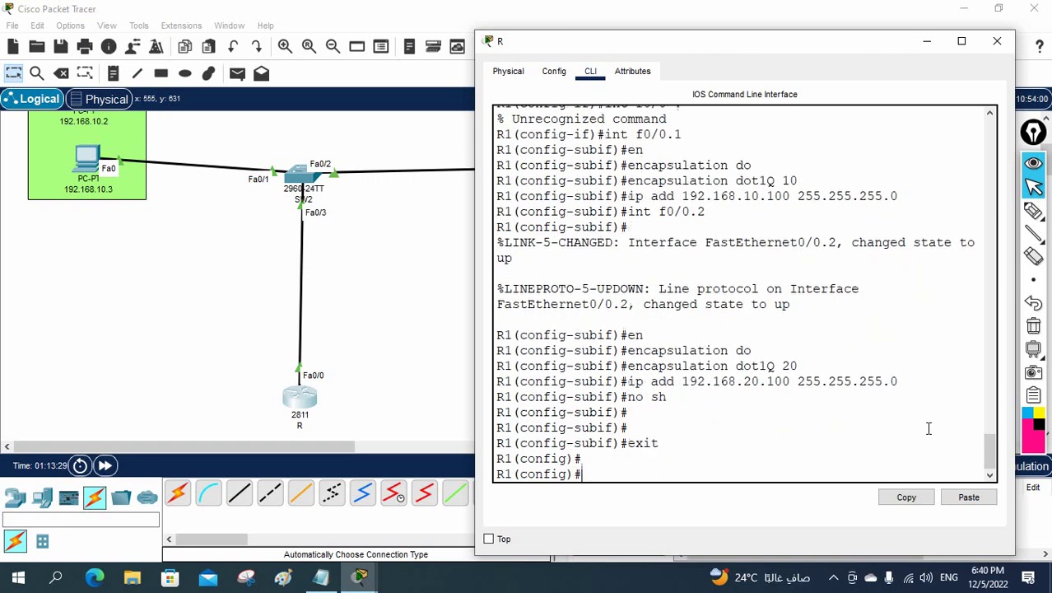
pyautogui.write('s')
pyautogui.press('BackSpace')
pyautogui.write('exit')
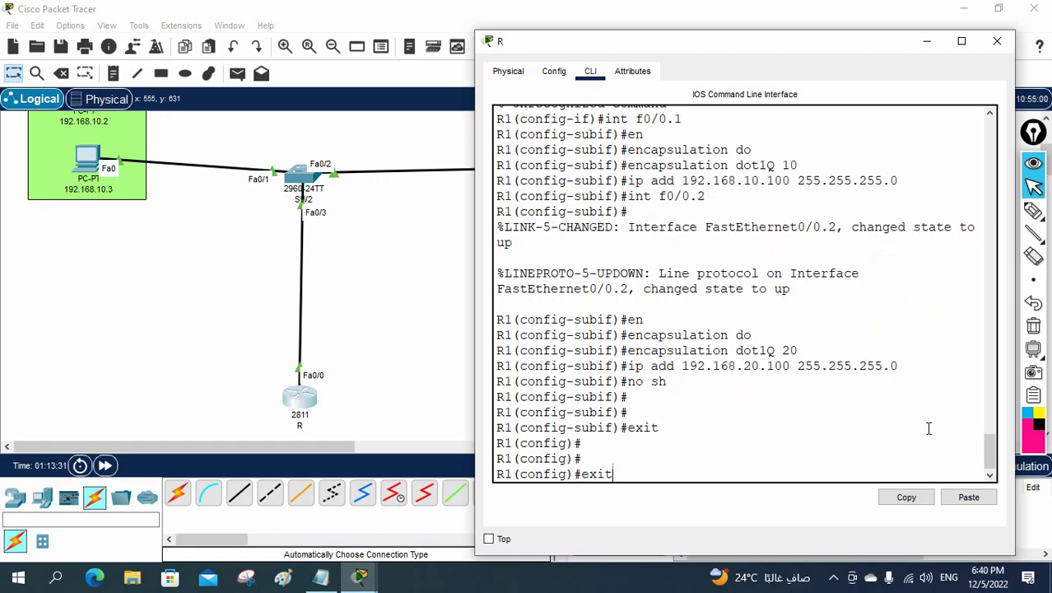
pyautogui.press('Return')
# Check the router's interface summary with sh ip int br and examine the FastEthernet0/0.1 and 0/0.2 entries
pyautogui.write('sh ip int br')
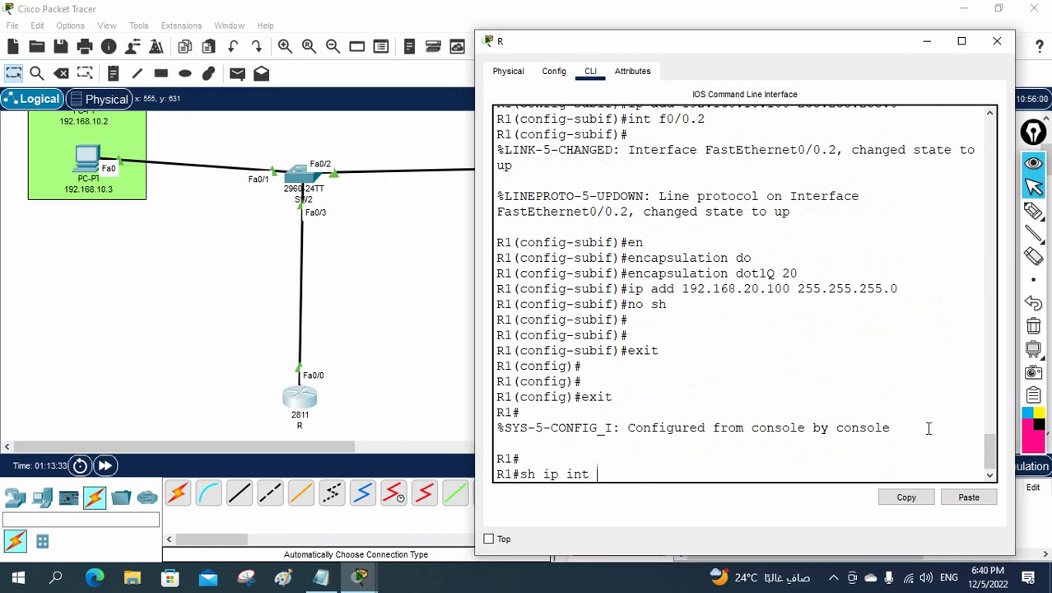
pyautogui.press('Return')
pyautogui.press('Return')
pyautogui.press('Return')
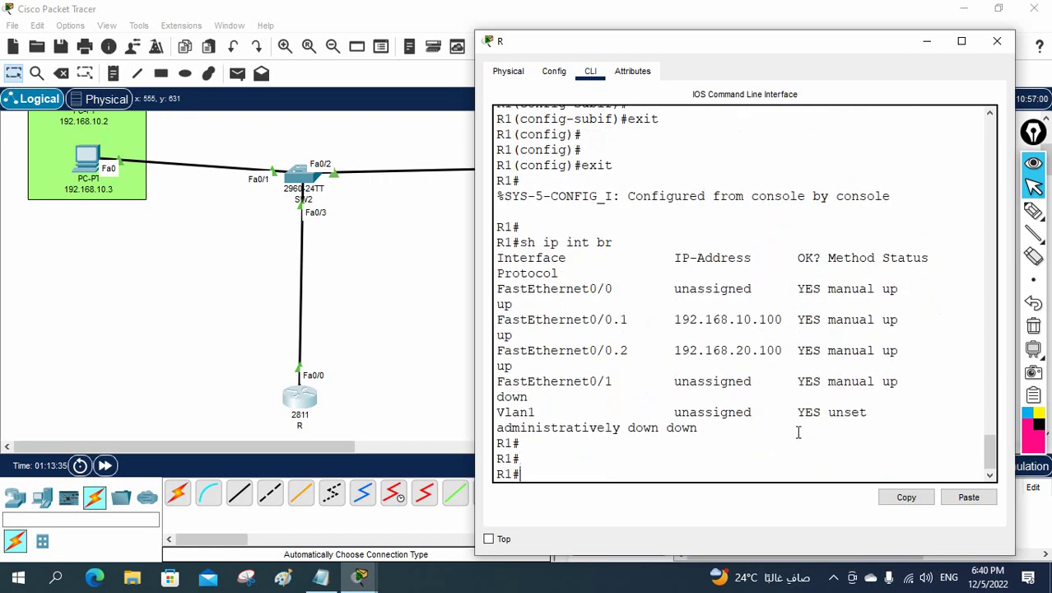
pyautogui.moveTo(910, 352); pyautogui.dragTo(461, 315)
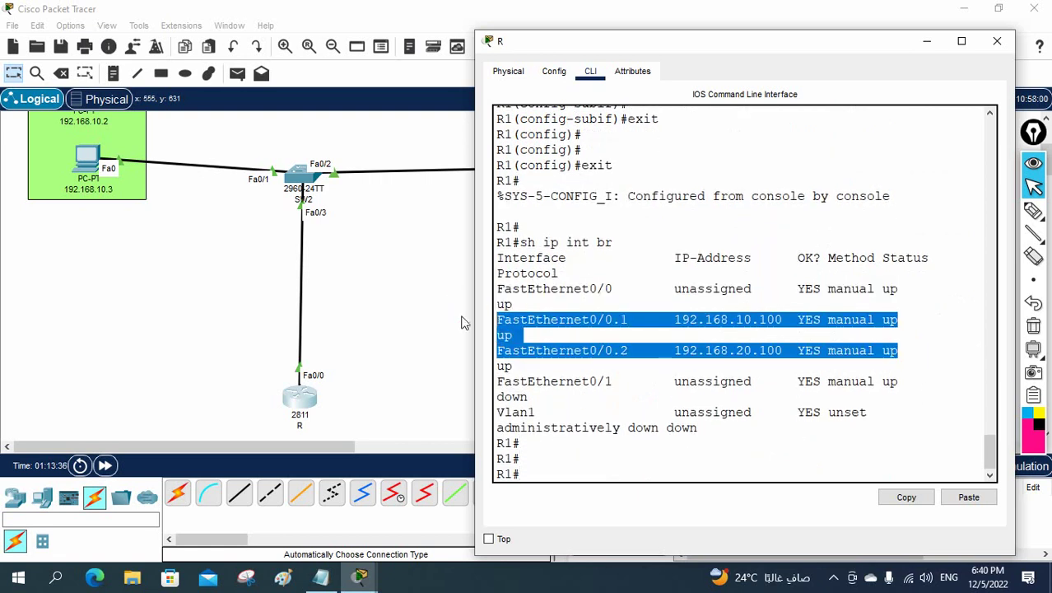
# Open the Command Prompt of PC 192.168.10.3, widen its window and ping 192.168.20.1
pyautogui.click(210, 329)
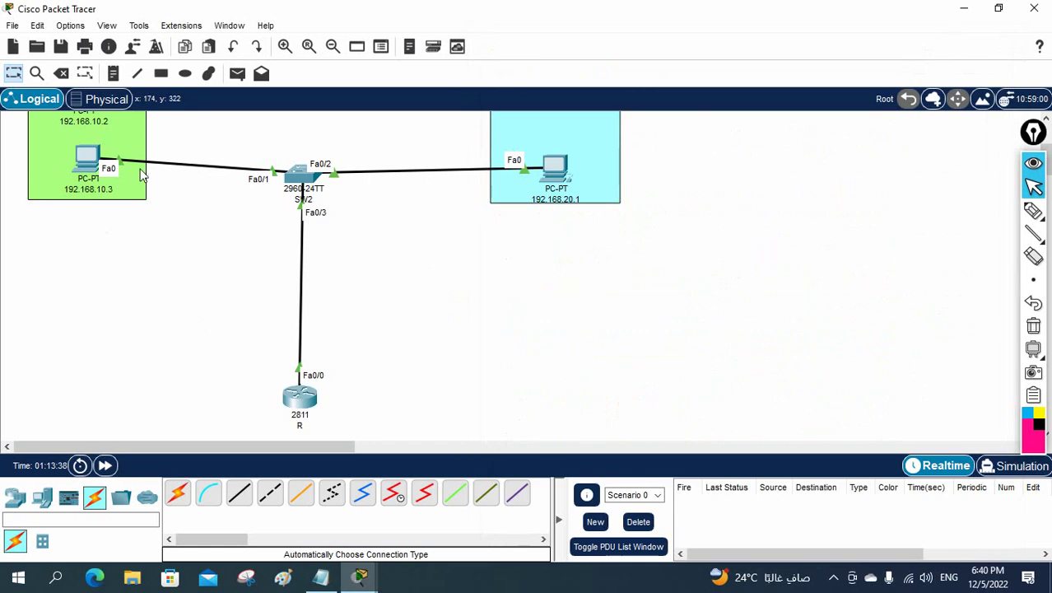
pyautogui.click(89, 162)
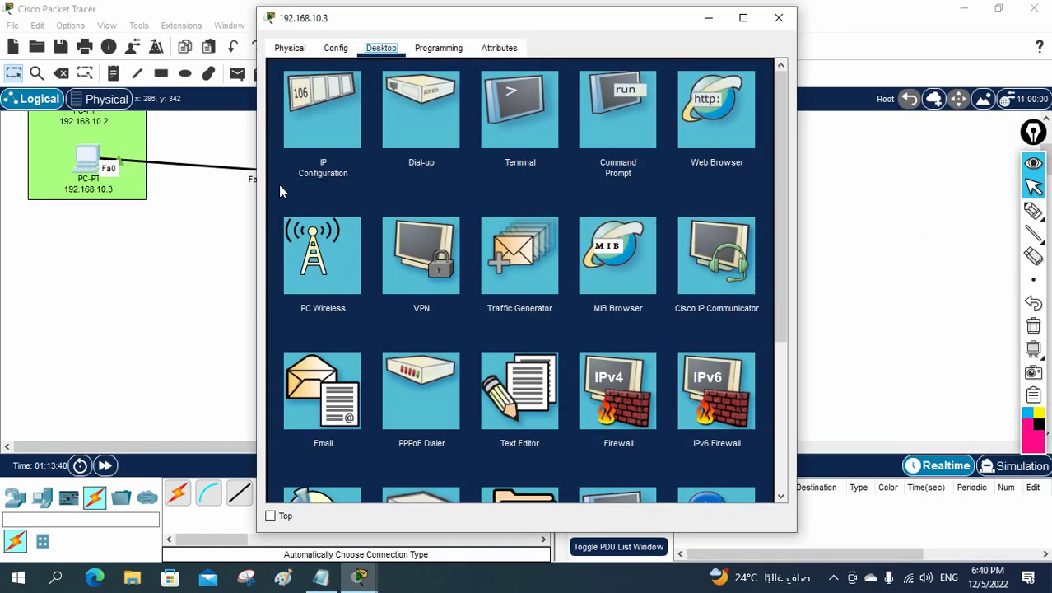
pyautogui.click(622, 130)
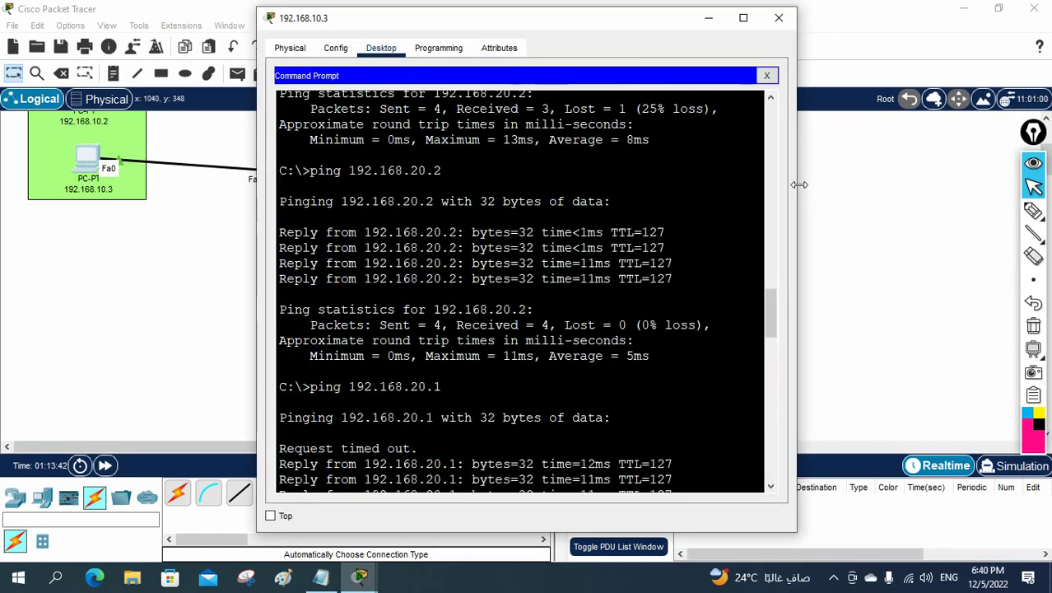
pyautogui.moveTo(796, 191); pyautogui.dragTo(1049, 196)
pyautogui.scroll(-5, 874, 324)
pyautogui.scroll(-6, 873, 323)
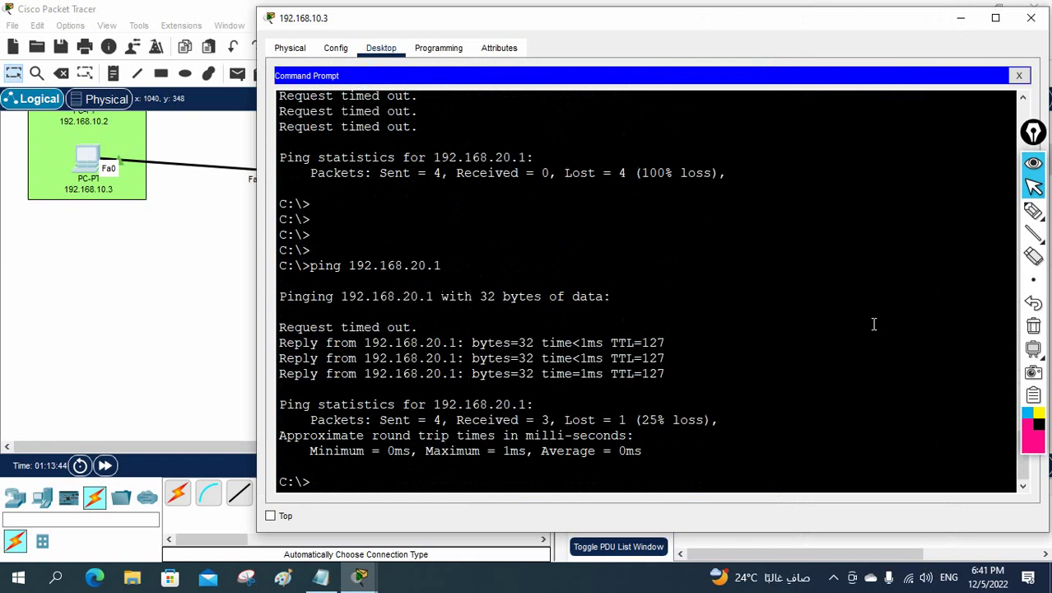
pyautogui.press('Up')
pyautogui.press('Return')
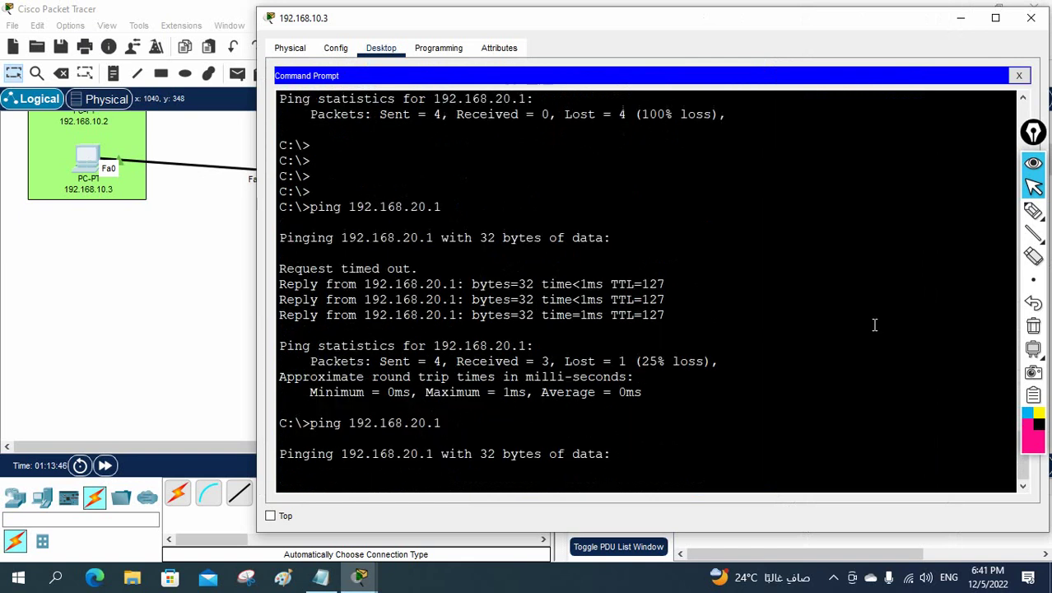
# Move the PC window aside to uncover the topology and repeat the ping to 192.168.20.1
pyautogui.moveTo(554, 28); pyautogui.dragTo(807, 46)
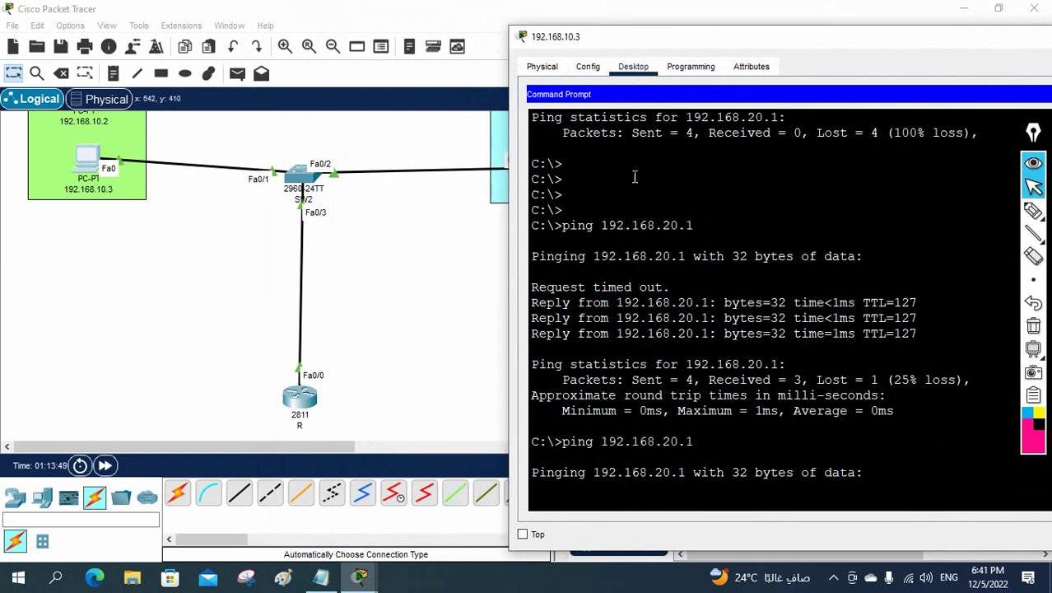
pyautogui.moveTo(642, 40); pyautogui.dragTo(670, 33)
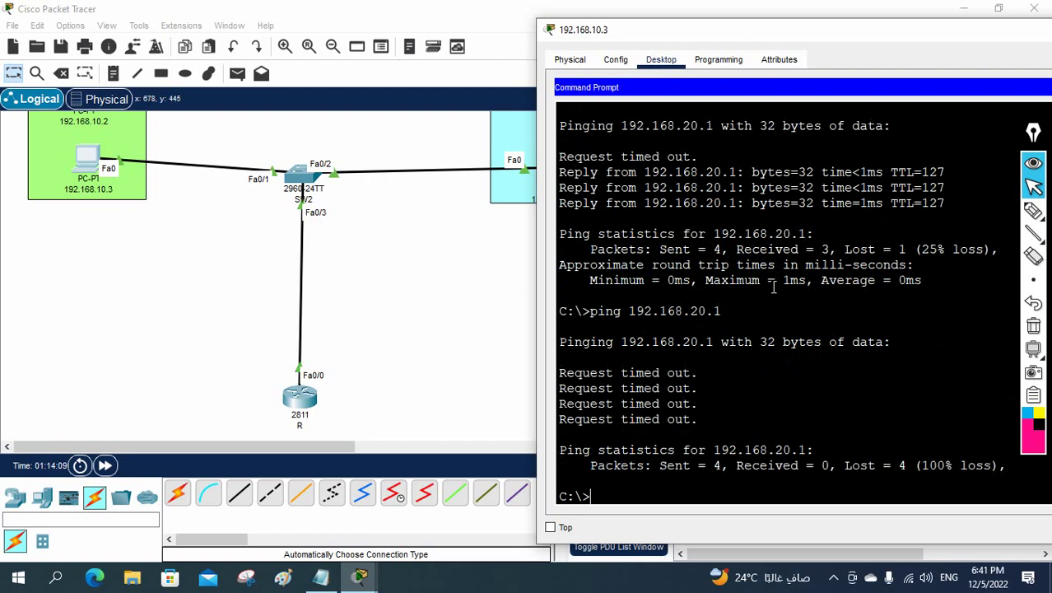
pyautogui.press('Up')
pyautogui.press('Return')
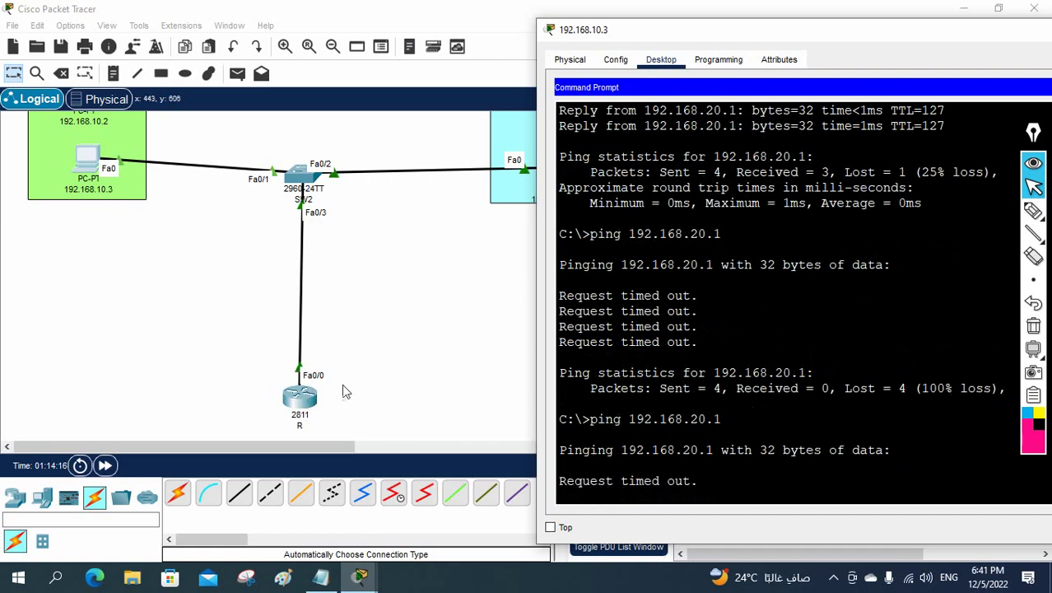
# Open router R's CLI and query the running configuration with sh run | sec f0/0 and sh run | sec f0/0.1
pyautogui.click(314, 402)
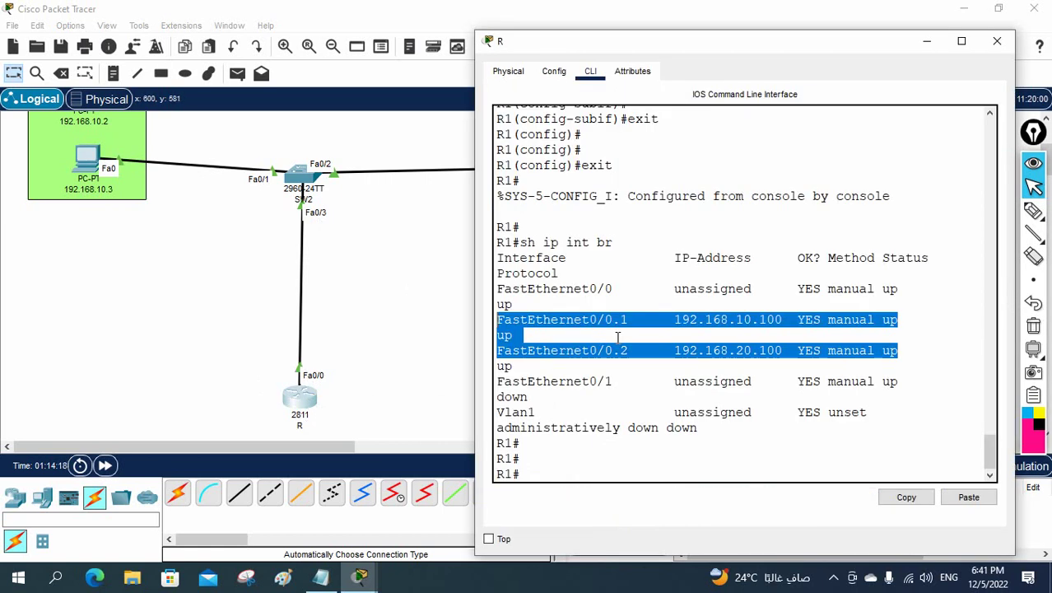
pyautogui.click(779, 371)
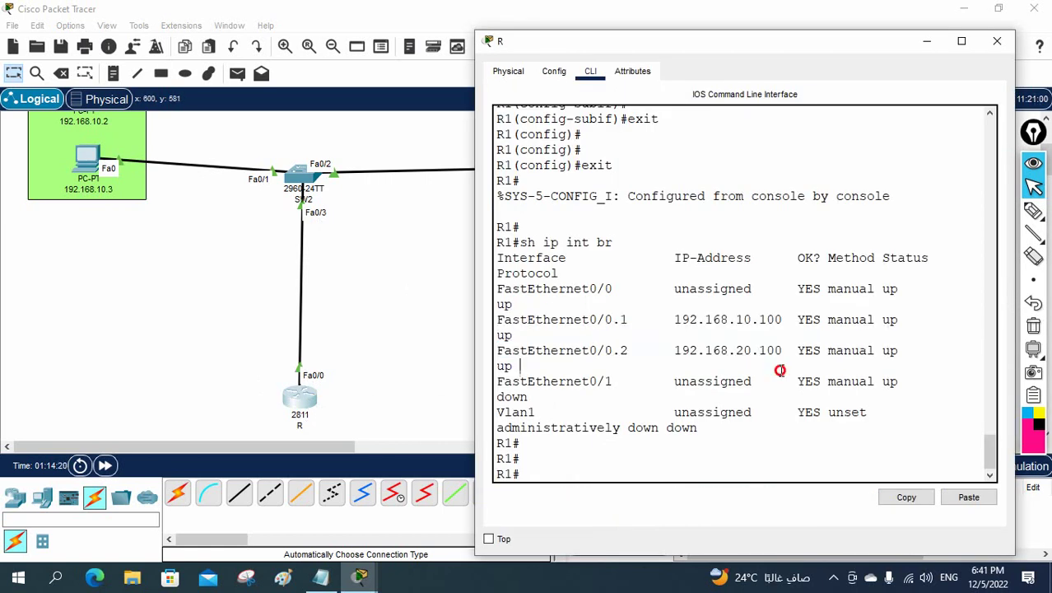
pyautogui.write('sh run | sec ')
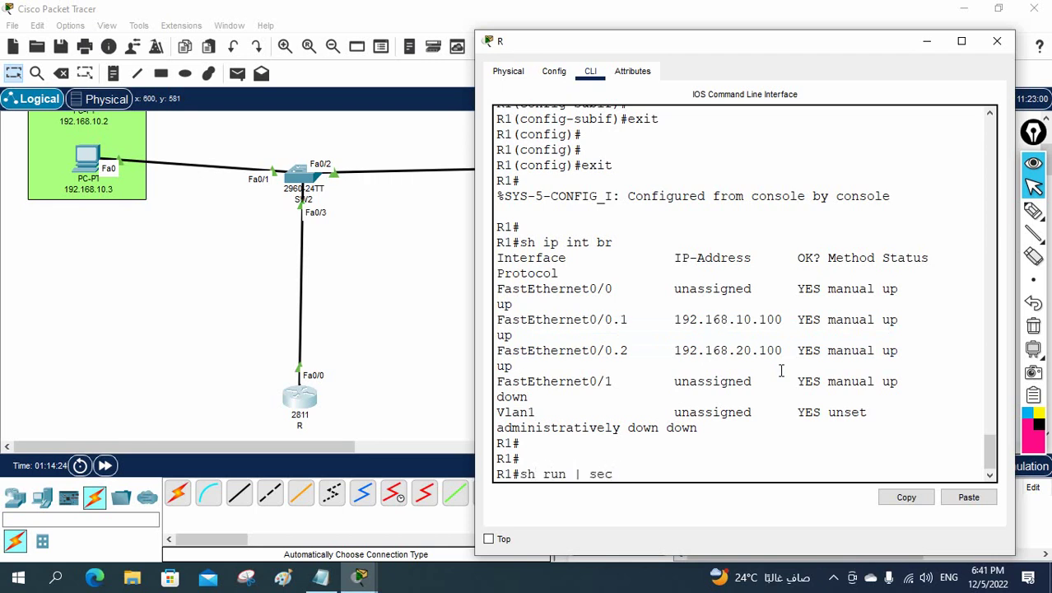
pyautogui.write('f0/0')
pyautogui.press('Return')
pyautogui.press('Up')
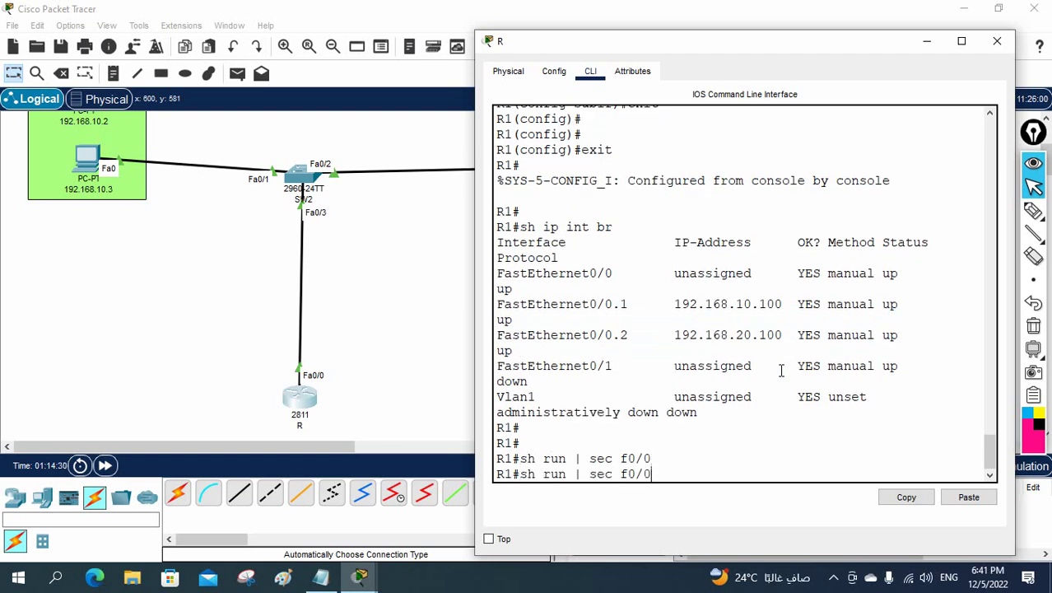
pyautogui.write('.1')
pyautogui.press('Return')
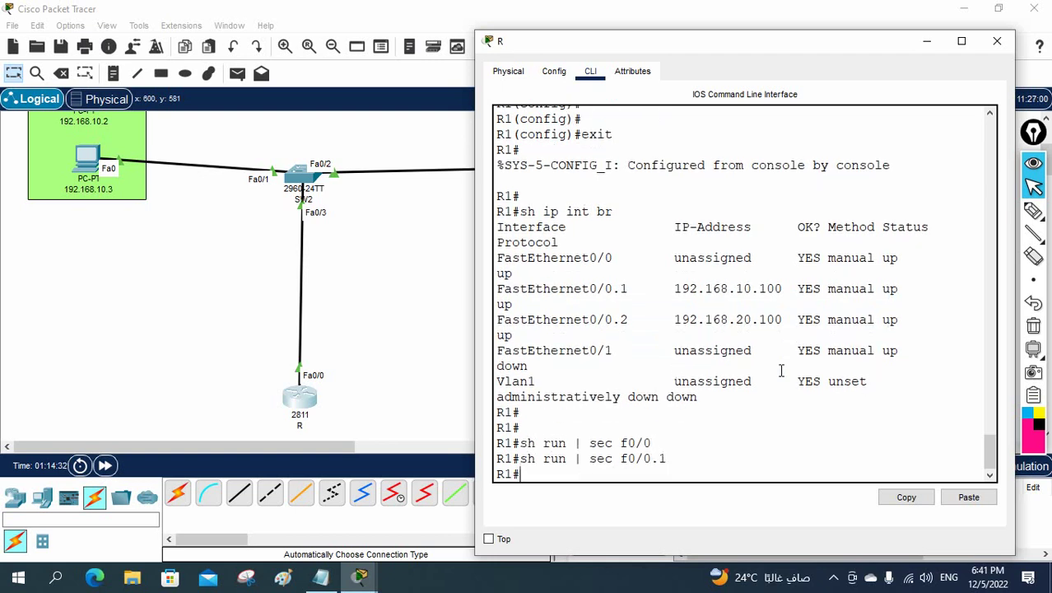
# Display the router's full running configuration and examine the dot1Q encapsulation lines of subinterfaces FastEthernet0/0.1 and 0/0.2
pyautogui.write('sh run')
pyautogui.press('Return')
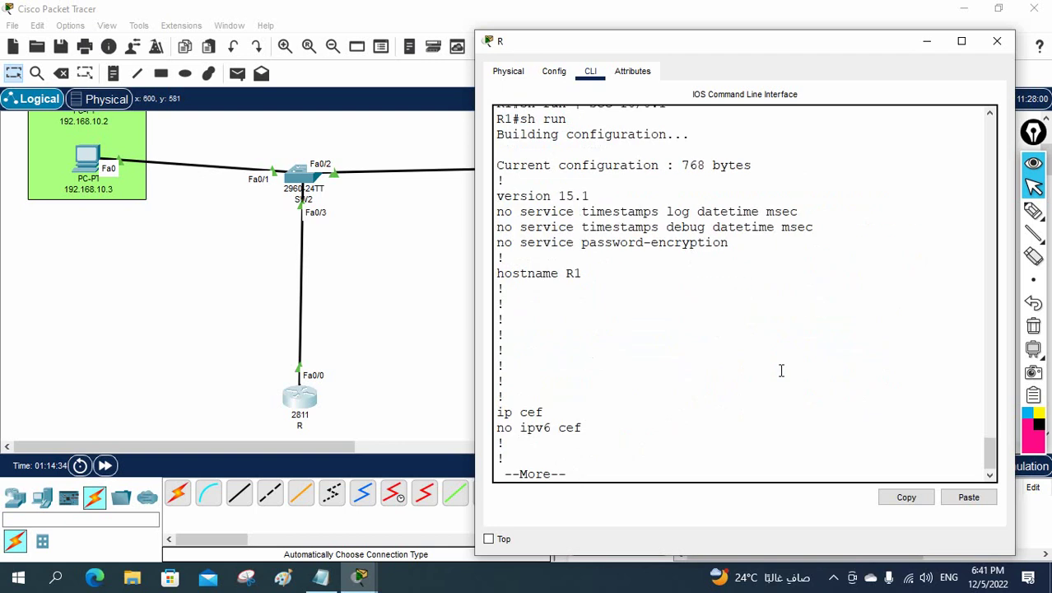
pyautogui.press('Return')
pyautogui.press('Return')
pyautogui.press('Return')
pyautogui.press('Return')
pyautogui.press('Return')
pyautogui.press('Return')
pyautogui.press('Return')
pyautogui.press('Return')
pyautogui.press('Return')
pyautogui.press('Return')
pyautogui.press('Return')
pyautogui.press('Return')
pyautogui.press('Return')
pyautogui.press('Return')
pyautogui.press('Return')
pyautogui.press('Return')
pyautogui.press('Return')
pyautogui.press('Return')
pyautogui.press('Return')
pyautogui.press('Return')
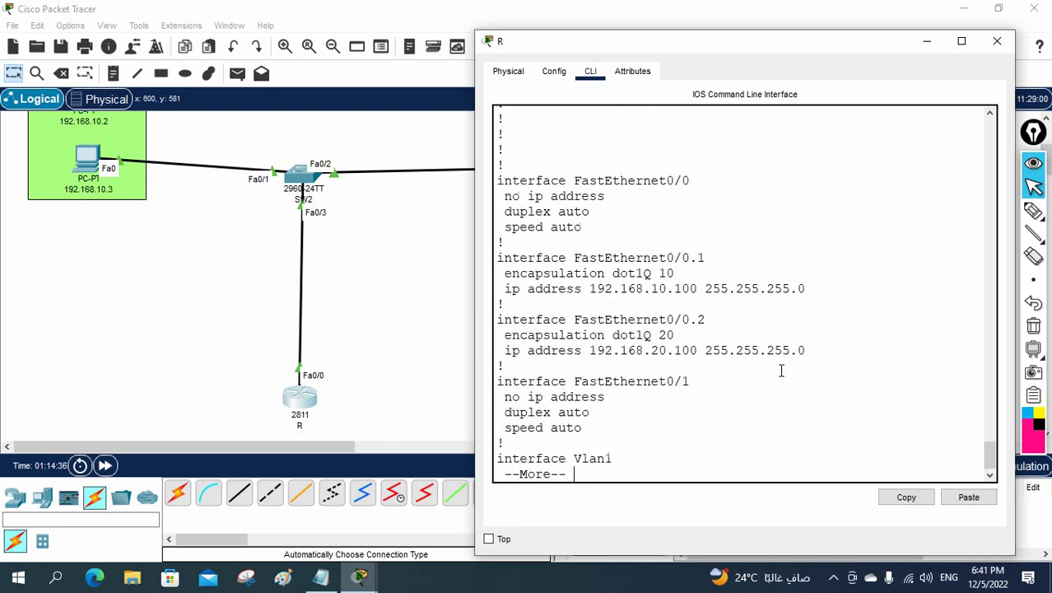
pyautogui.press('Return')
pyautogui.press('Return')
pyautogui.click(680, 246)
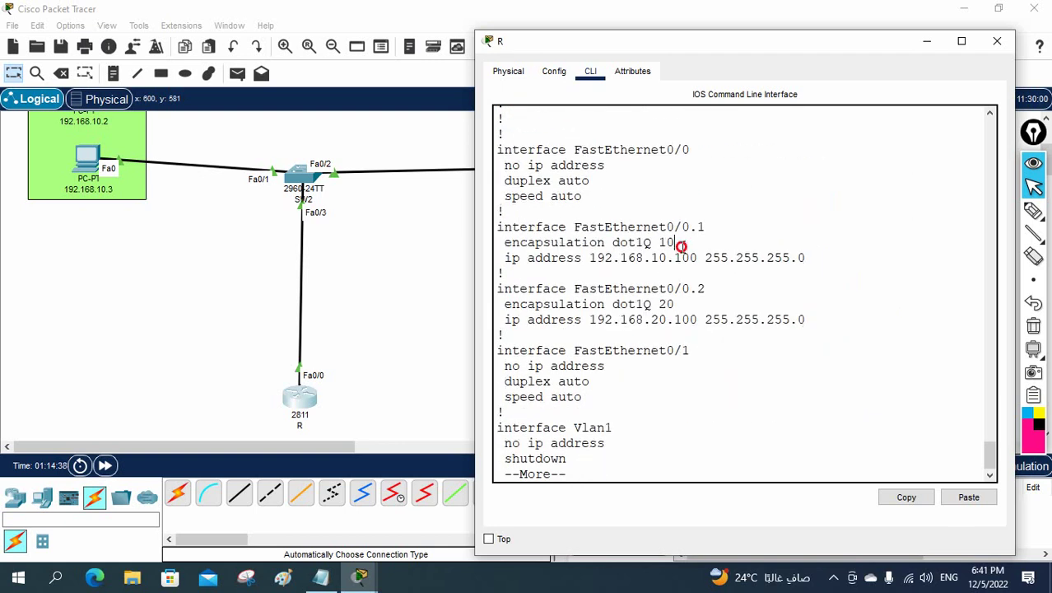
pyautogui.moveTo(680, 245); pyautogui.dragTo(581, 242)
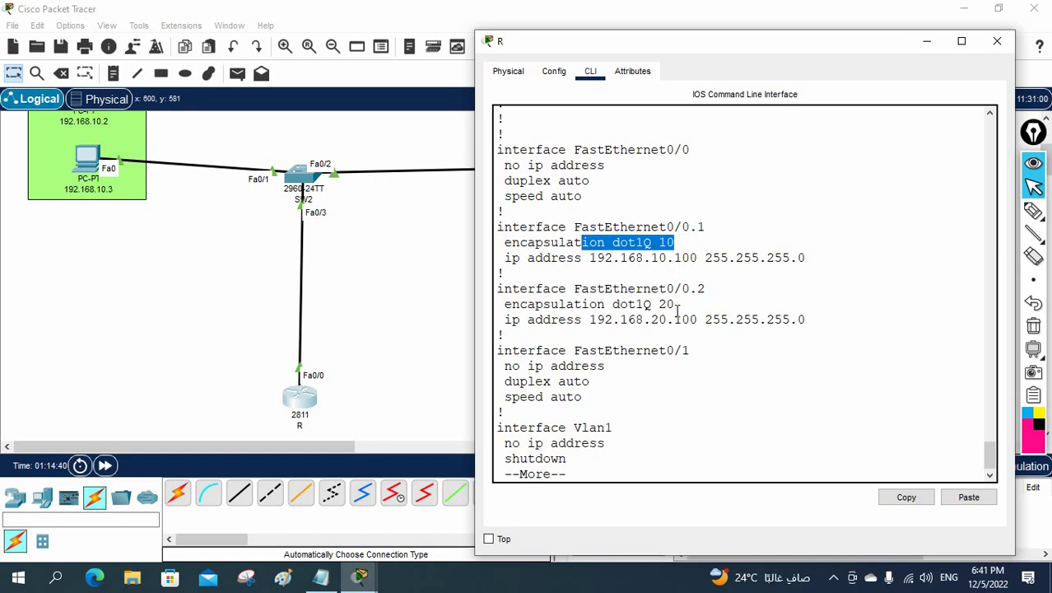
pyautogui.moveTo(677, 305); pyautogui.dragTo(613, 304)
# Check the IP address and default gateway of PC 192.168.10.3 in its IP Configuration, then close the PC
pyautogui.click(87, 162)
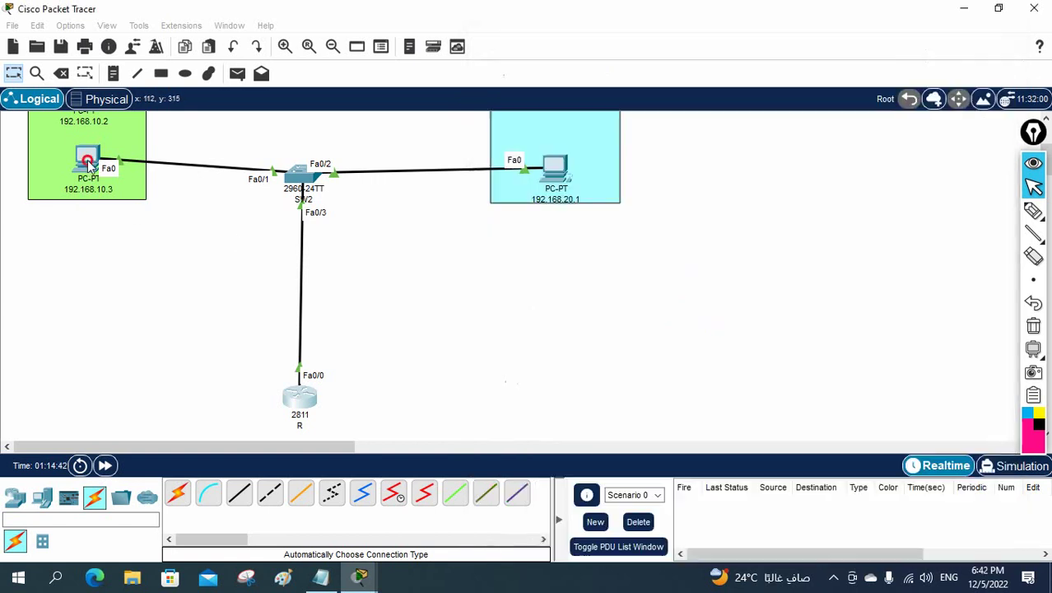
pyautogui.moveTo(693, 24); pyautogui.dragTo(362, 20)
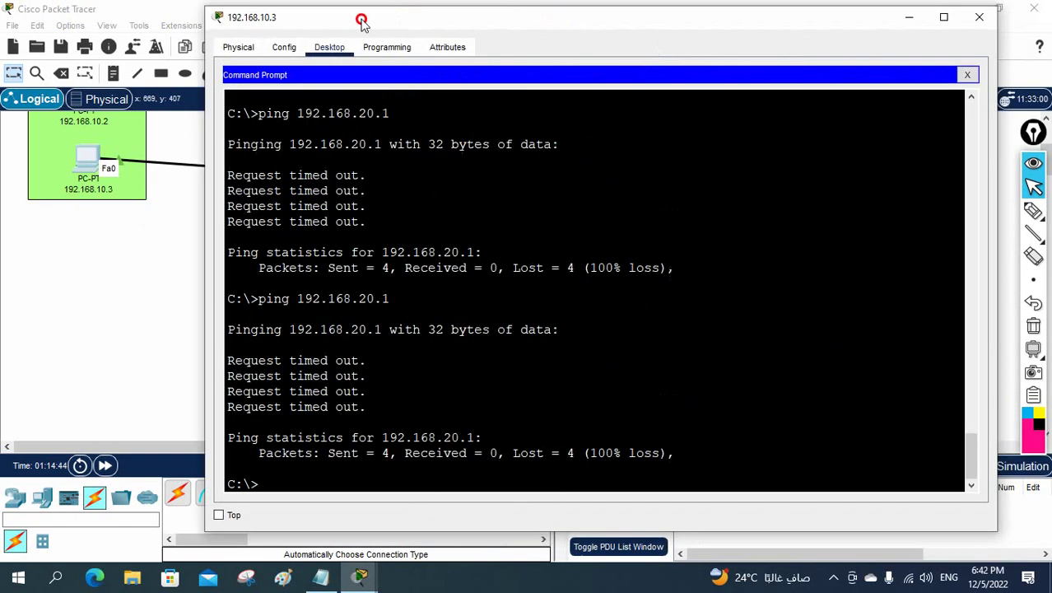
pyautogui.click(968, 75)
pyautogui.click(313, 132)
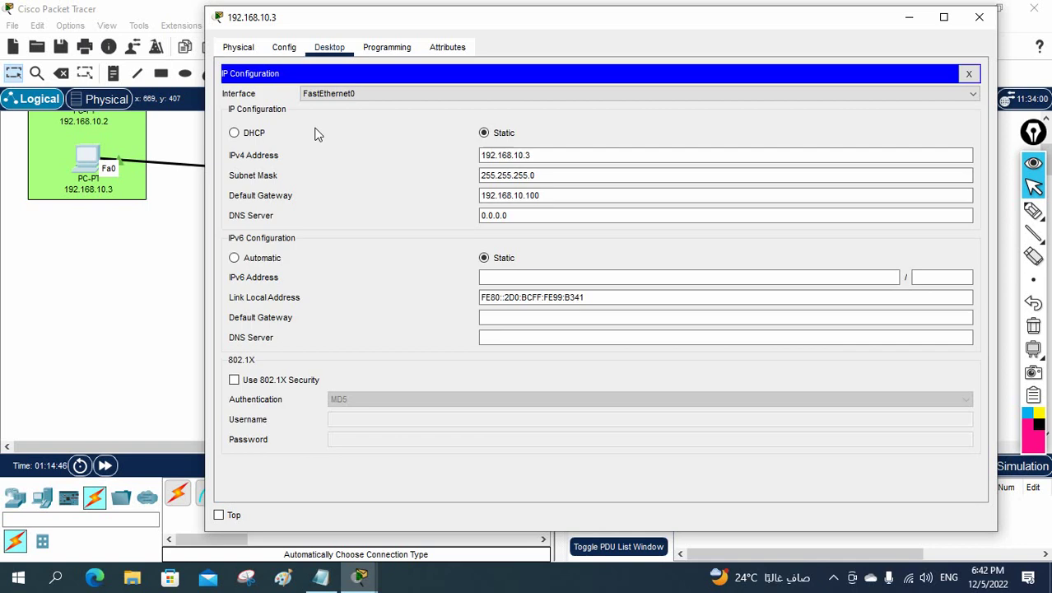
pyautogui.click(980, 17)
# Check the IP address and default gateway of PC 192.168.20.1 in its IP Configuration, then close the PC
pyautogui.click(554, 171)
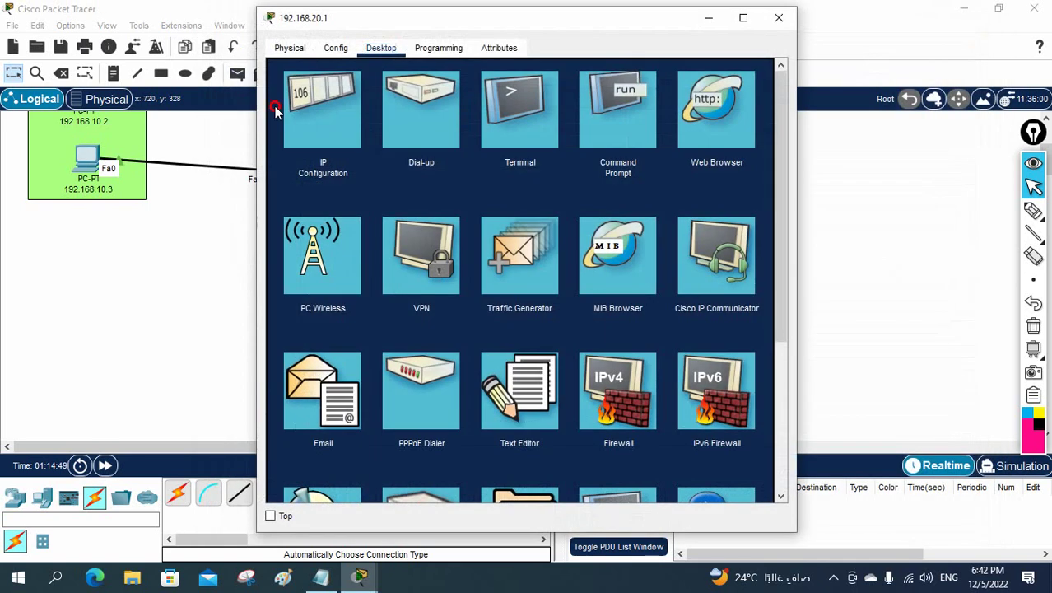
pyautogui.click(316, 115)
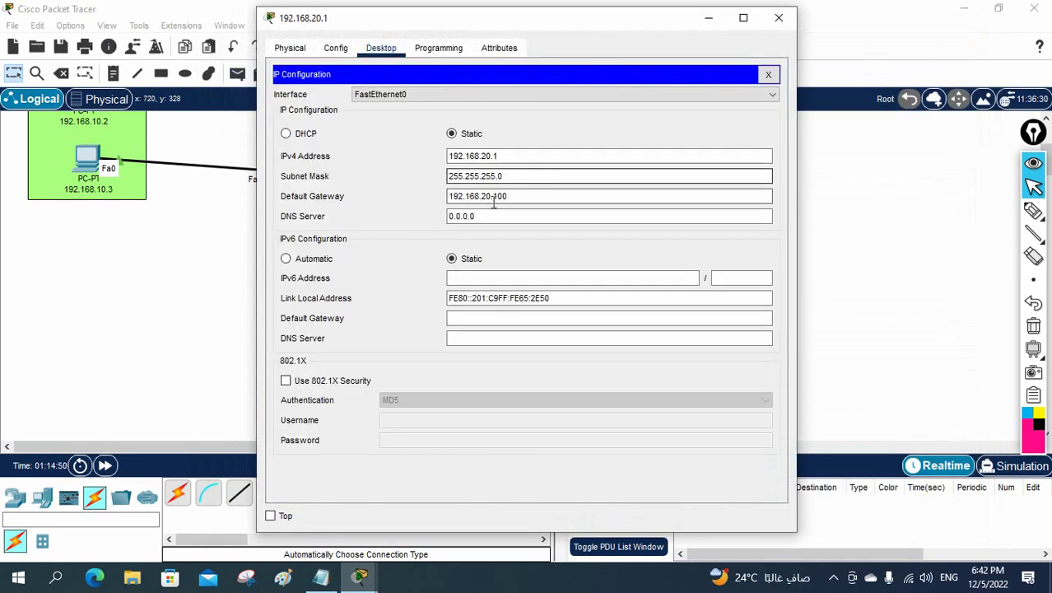
pyautogui.click(779, 18)
# Run sh vlan br on switch SW2 and examine the port assignments of VLAN 10 IT and VLAN 20 Sale
pyautogui.click(305, 177)
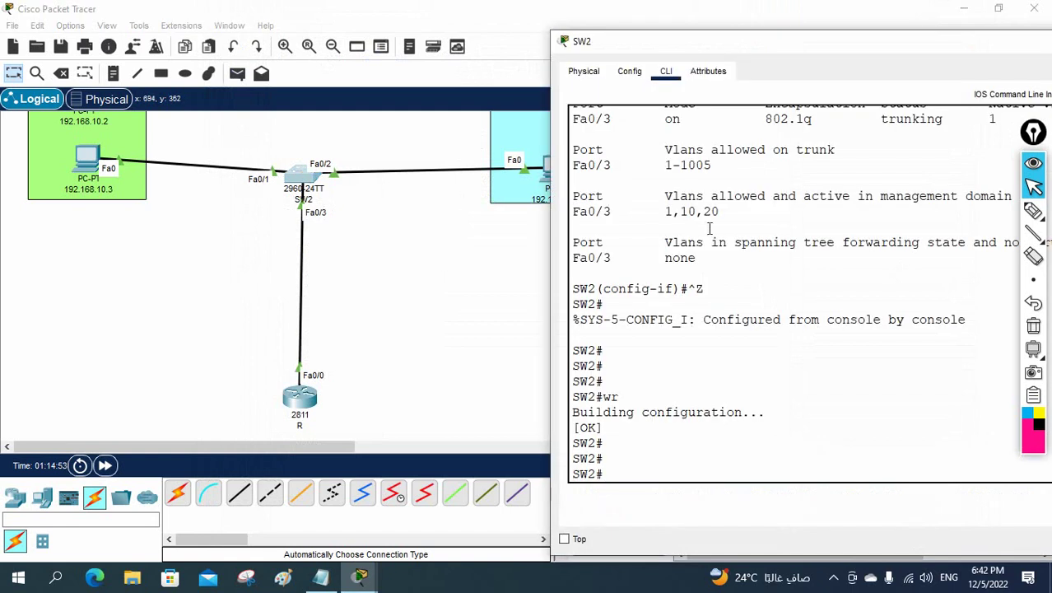
pyautogui.click(774, 263)
pyautogui.write('sh vlan br')
pyautogui.press('Return')
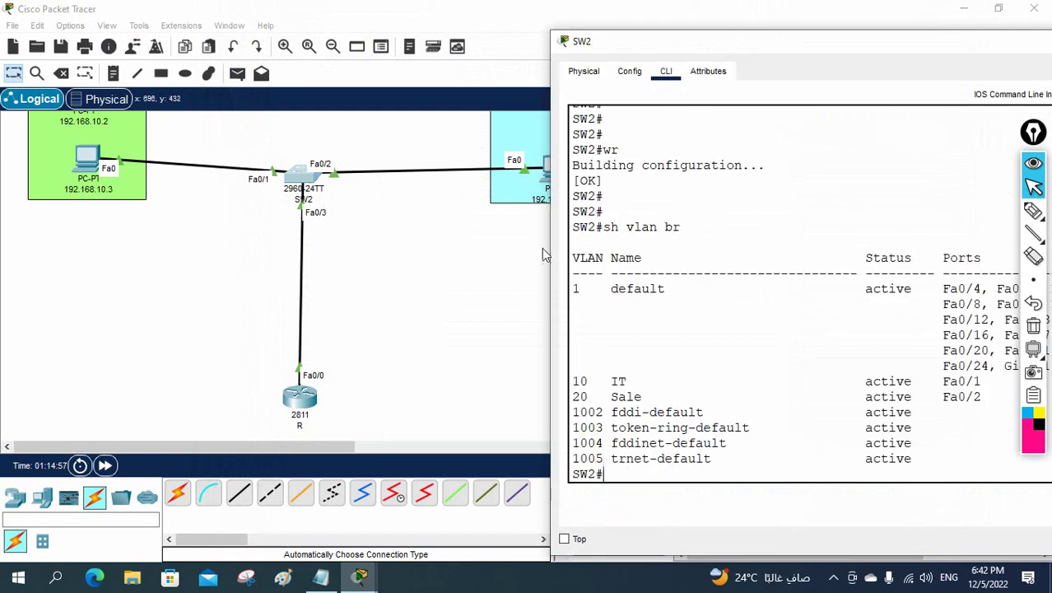
pyautogui.moveTo(547, 232); pyautogui.dragTo(447, 243)
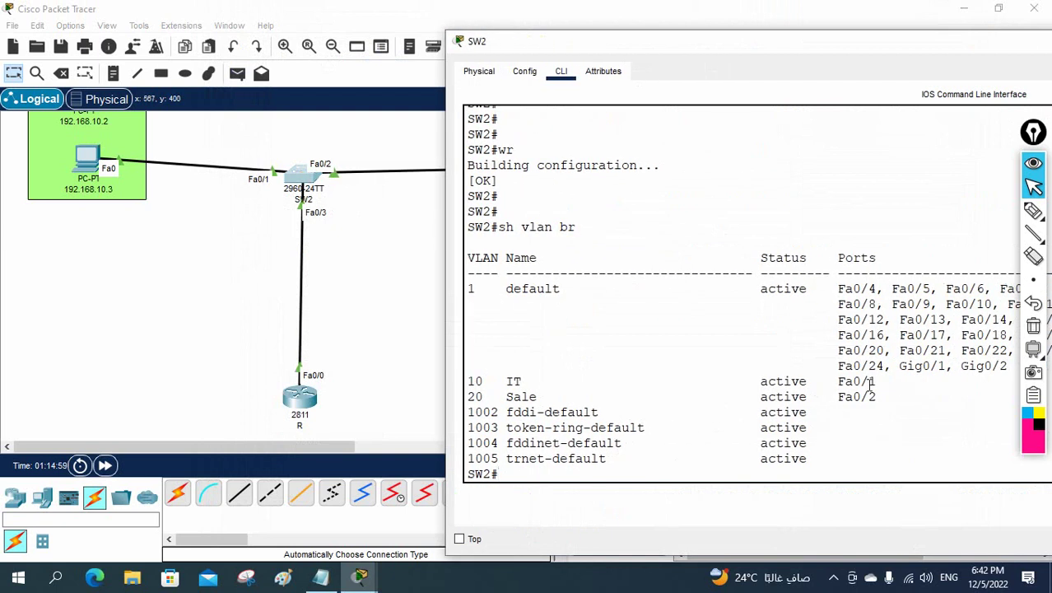
pyautogui.moveTo(876, 381); pyautogui.dragTo(475, 368)
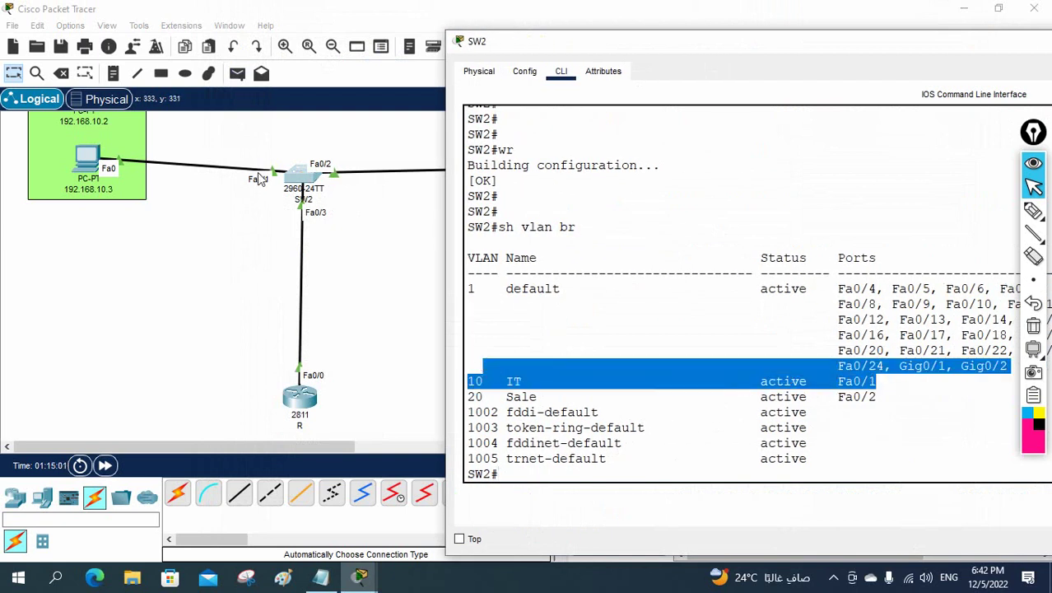
pyautogui.click(879, 401)
pyautogui.moveTo(879, 401); pyautogui.dragTo(499, 398)
# Run sh int trunk on SW2 and examine the Fa0/3 trunk entry
pyautogui.click(843, 320)
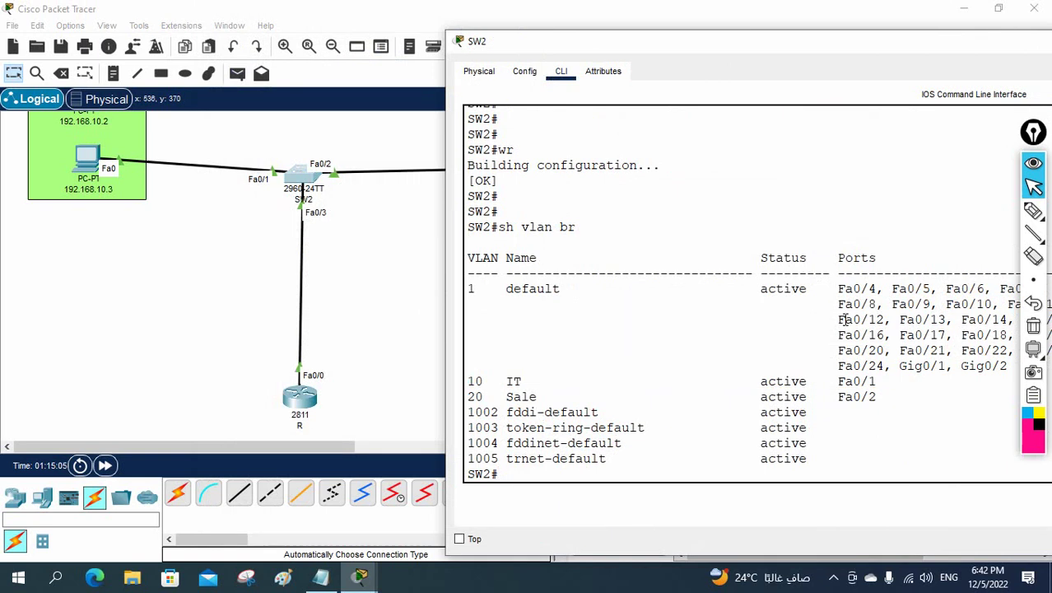
pyautogui.write('sh int tr')
pyautogui.press('Tab')
pyautogui.press('Return')
pyautogui.press('Return')
pyautogui.press('Return')
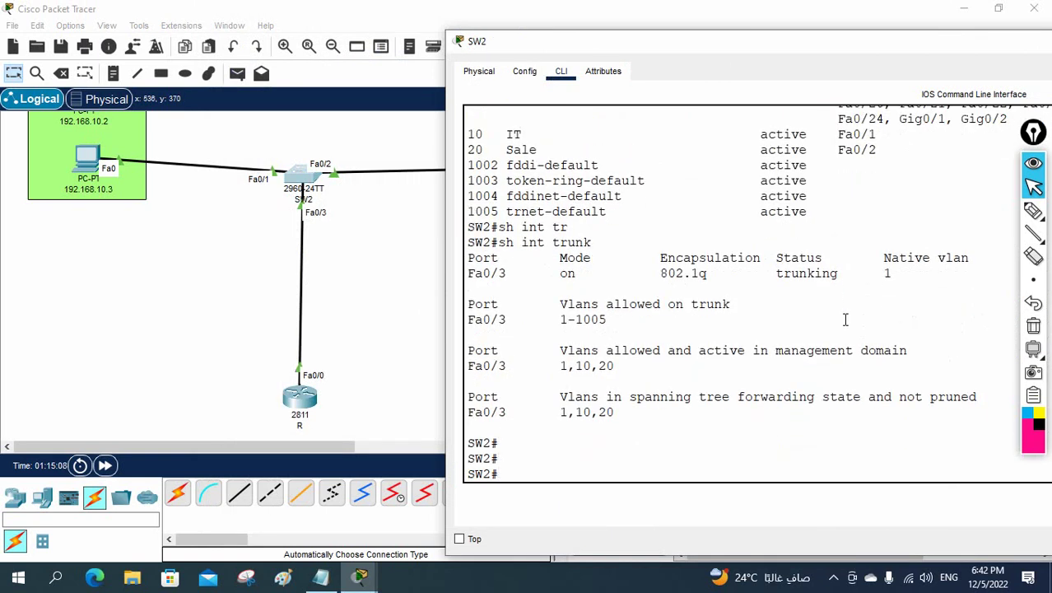
pyautogui.moveTo(500, 275); pyautogui.dragTo(460, 264)
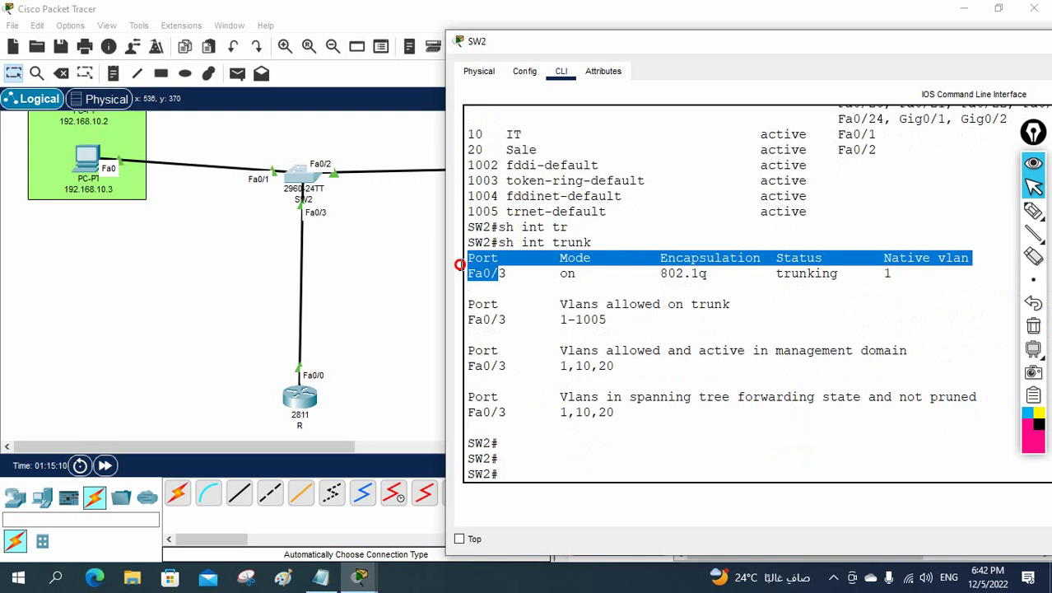
pyautogui.click(699, 286)
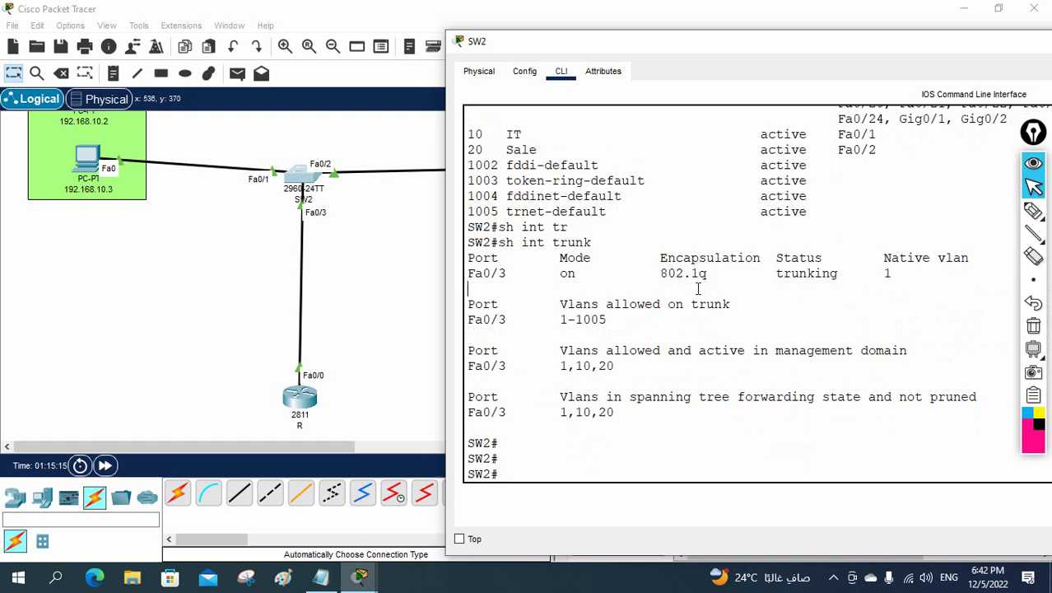
# Open the Command Prompt of PC 192.168.10.3, widen its window and check the IPv4 address with ipconfig
pyautogui.click(78, 162)
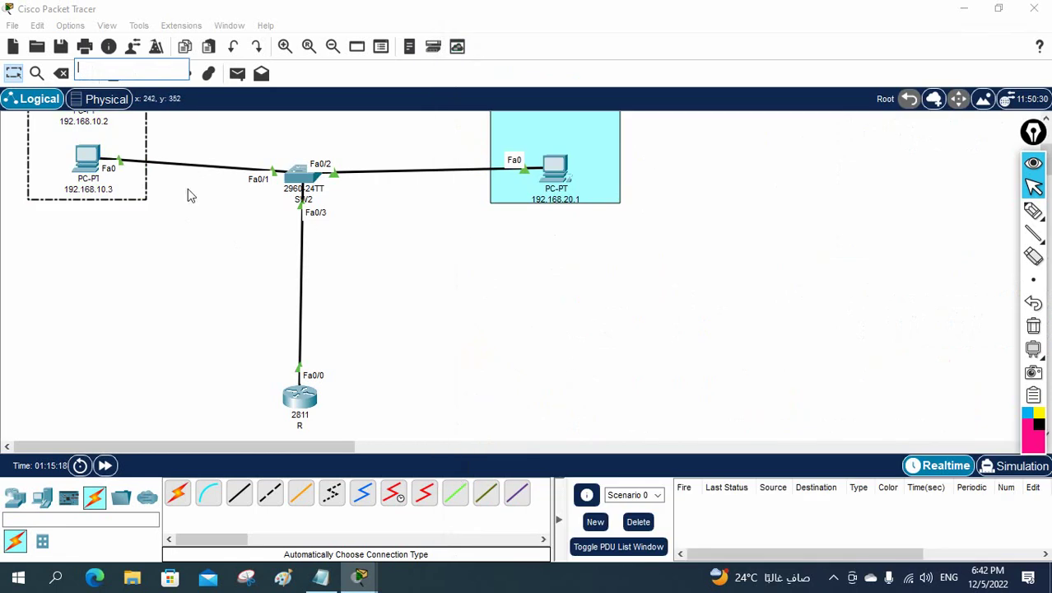
pyautogui.click(89, 162)
pyautogui.click(631, 156)
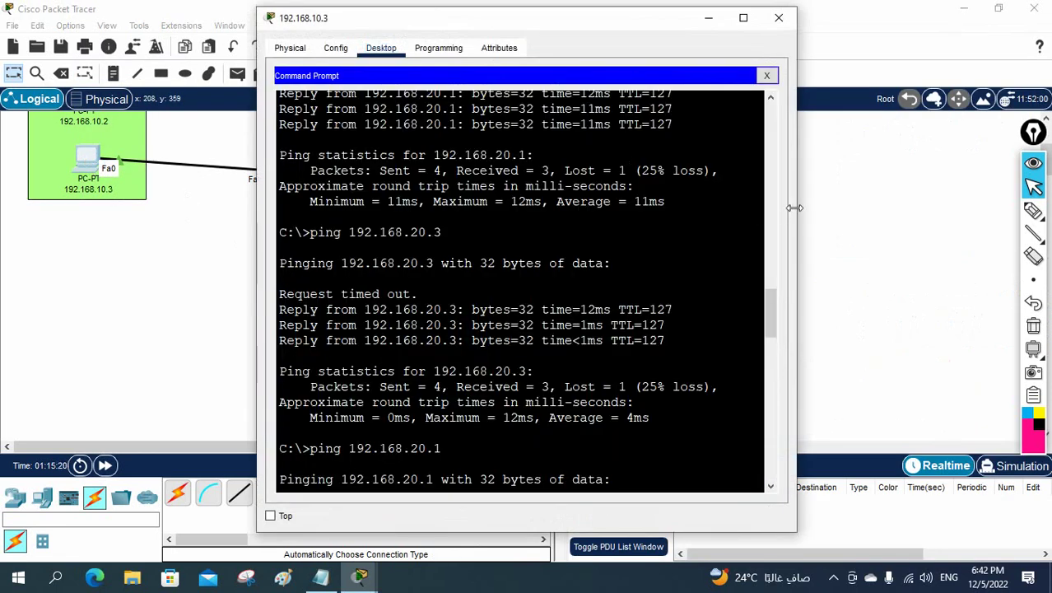
pyautogui.moveTo(794, 204); pyautogui.dragTo(955, 206)
pyautogui.scroll(-9, 765, 324)
pyautogui.scroll(-10, 765, 324)
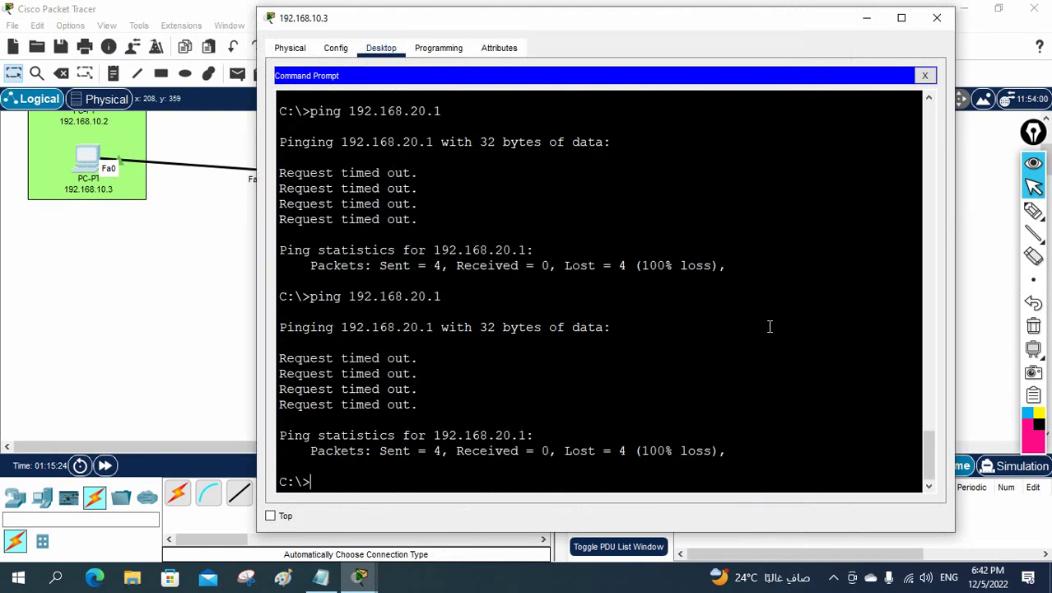
pyautogui.write('ipconfig')
pyautogui.press('Return')
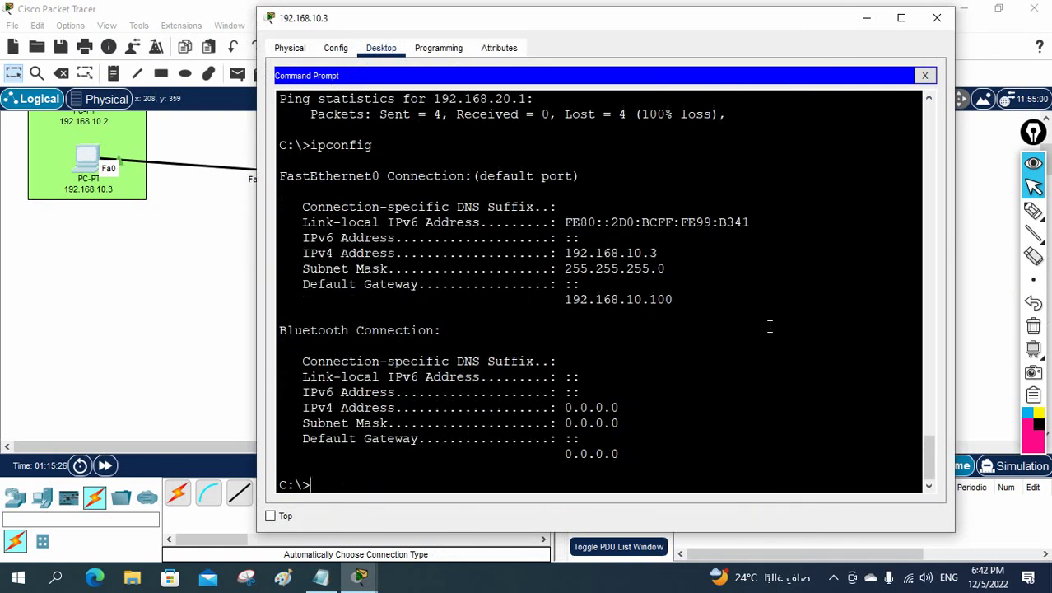
pyautogui.click(1033, 211)
pyautogui.moveTo(682, 251); pyautogui.dragTo(560, 253)
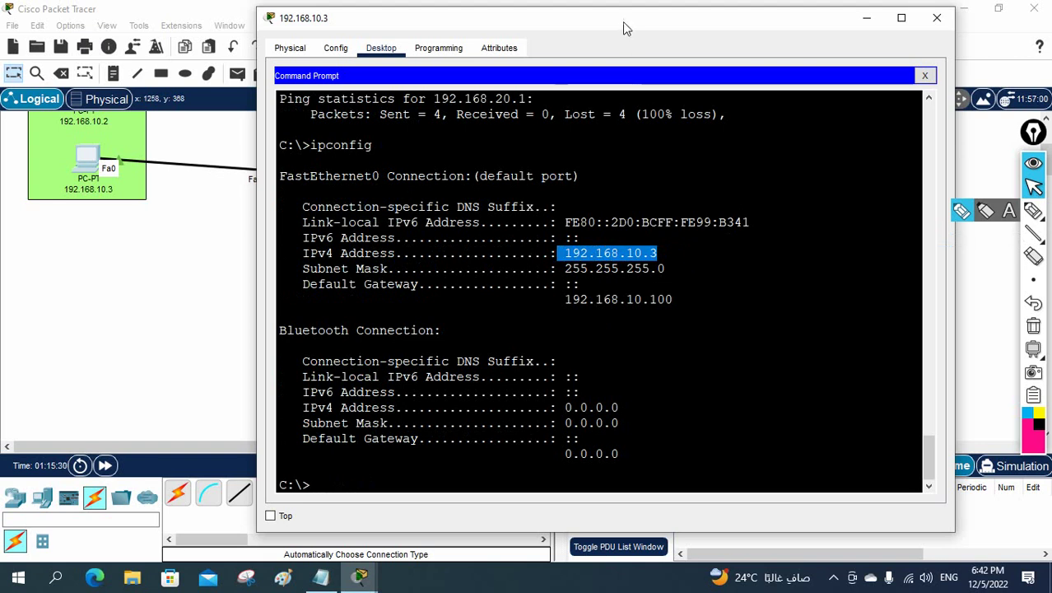
# Shift the Command Prompt window clear of the switch and router and ping 192.168.20.1 again
pyautogui.moveTo(625, 24); pyautogui.dragTo(751, 46)
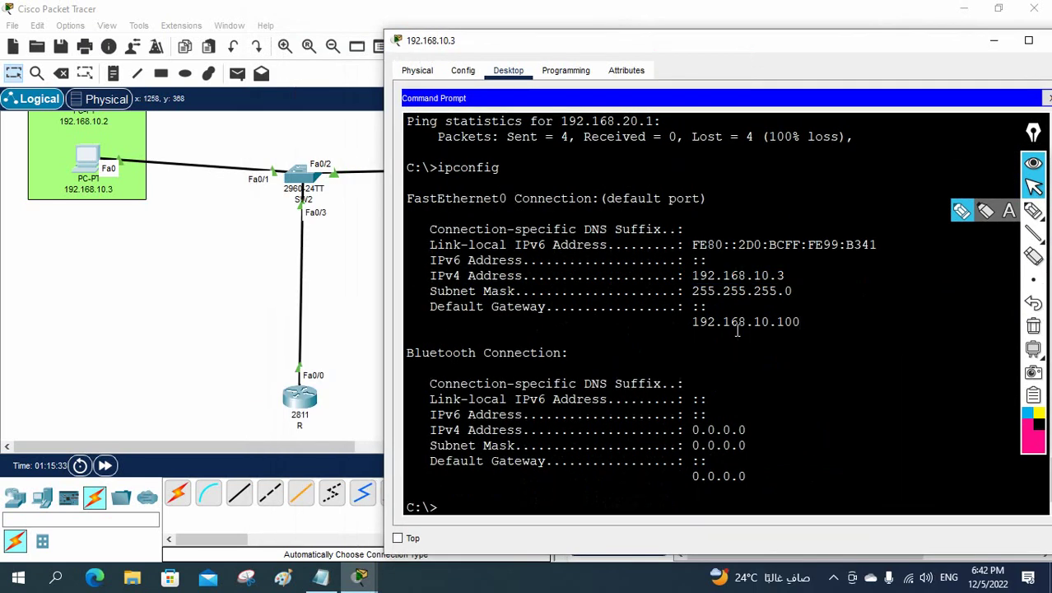
pyautogui.write('ing 192.168.20.1')
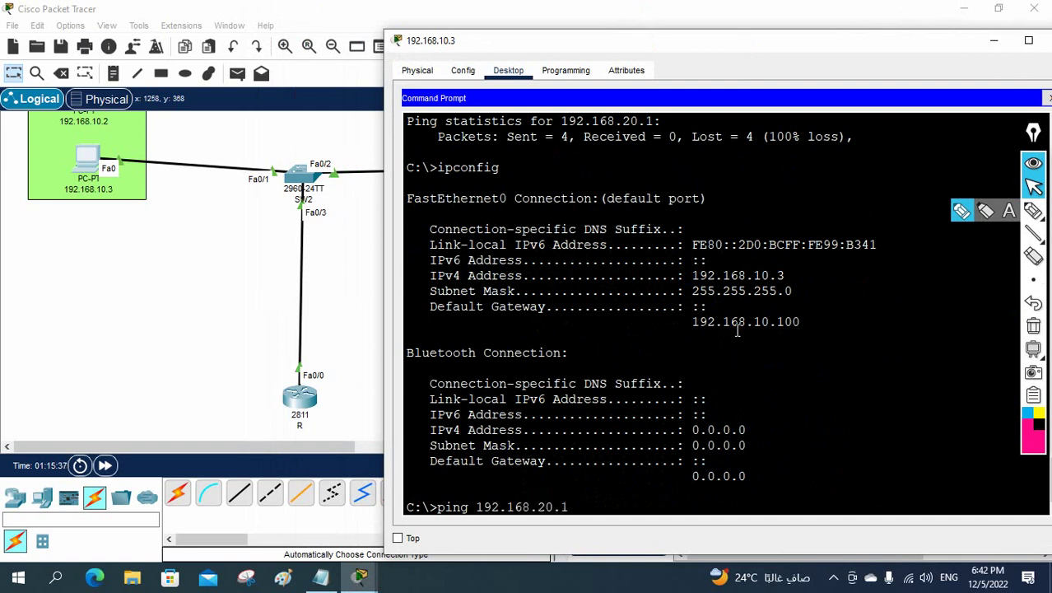
pyautogui.press('Return')
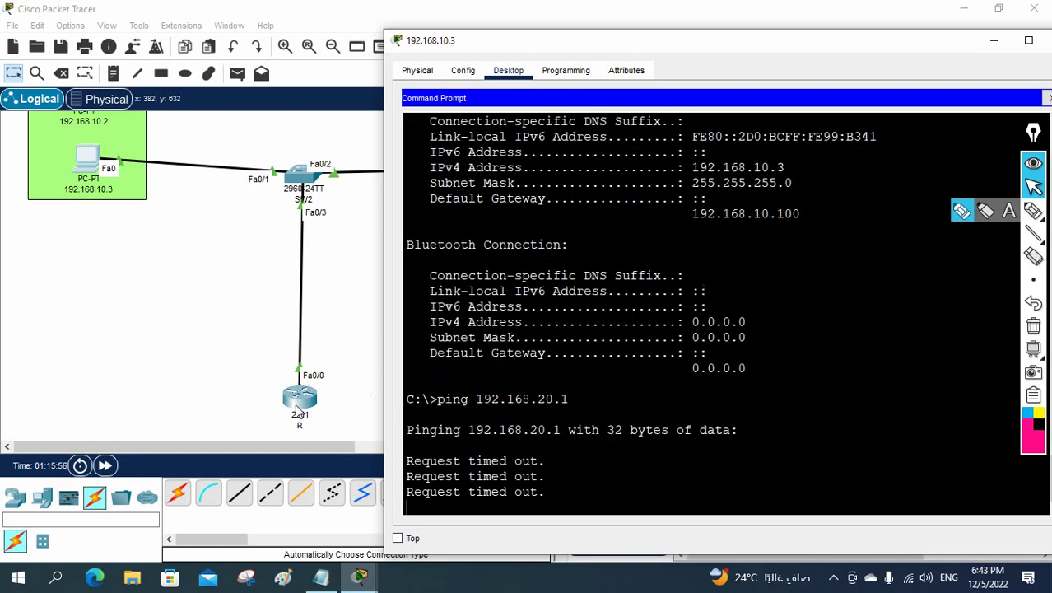
# Return to router R's CLI, examine FastEthernet0/0 in the running configuration and page through the listing to its end
pyautogui.click(299, 405)
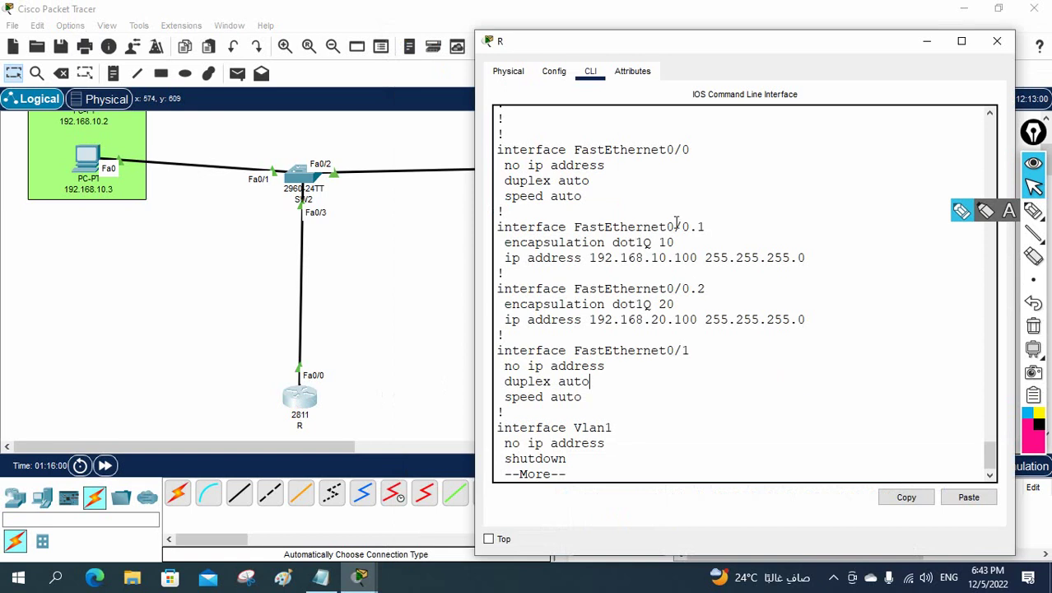
pyautogui.moveTo(609, 165); pyautogui.dragTo(498, 166)
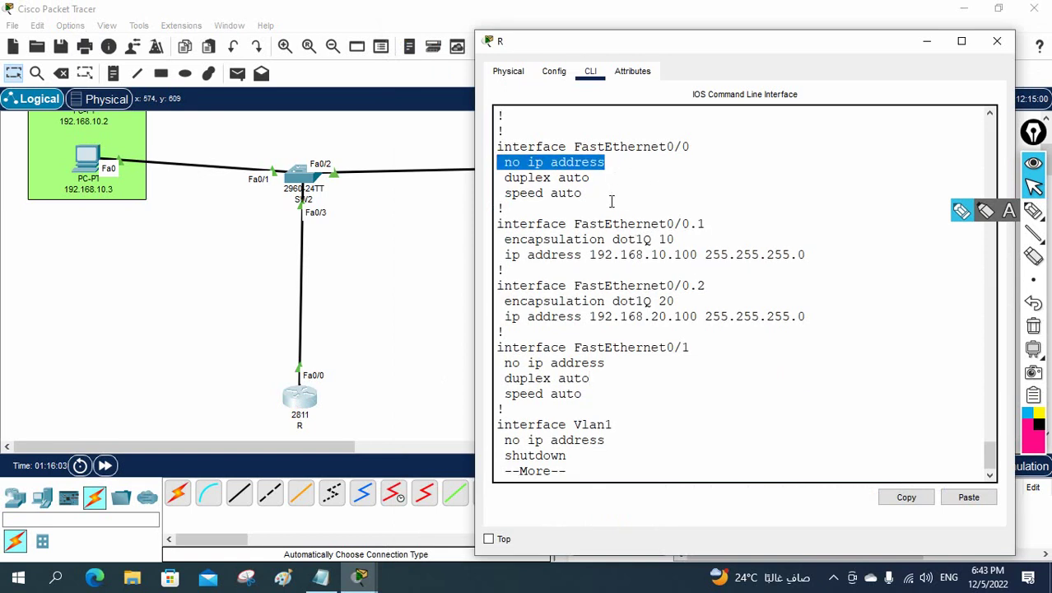
pyautogui.press('Return')
pyautogui.press('Return')
pyautogui.press('Return')
pyautogui.press('Return')
pyautogui.press('Return')
pyautogui.press('Return')
pyautogui.press('Return')
pyautogui.press('Return')
pyautogui.press('Return')
pyautogui.press('Return')
pyautogui.press('Return')
pyautogui.press('Return')
pyautogui.press('Return')
pyautogui.press('Return')
pyautogui.press('Return')
pyautogui.press('Return')
pyautogui.press('Return')
pyautogui.press('Return')
pyautogui.press('Return')
pyautogui.press('Return')
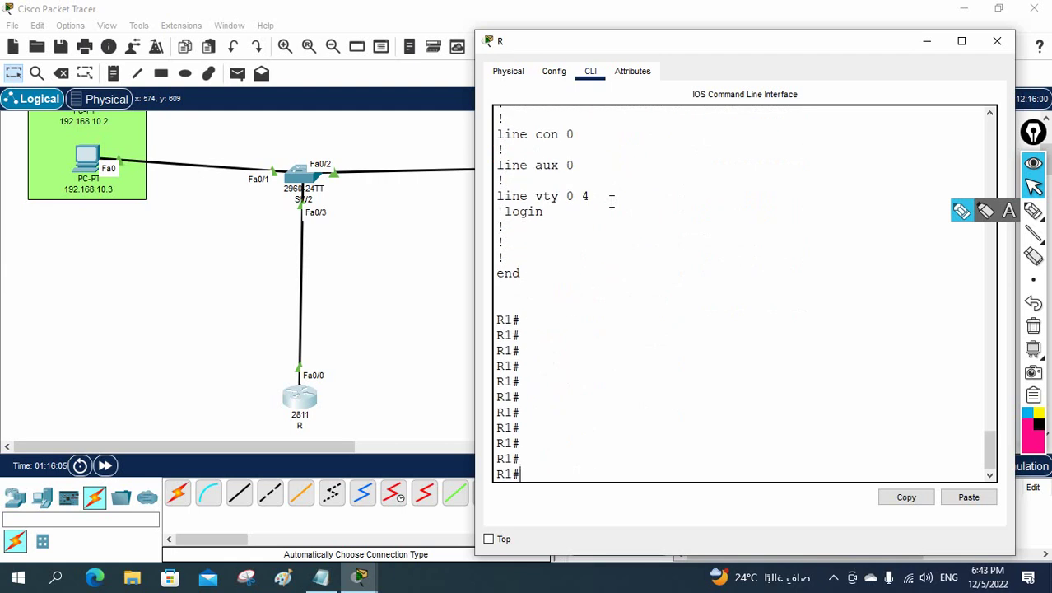
# Enable the router's FastEthernet0/0 interface with no sh and return to privileged mode
pyautogui.write('config t')
pyautogui.press('Return')
pyautogui.write('int')
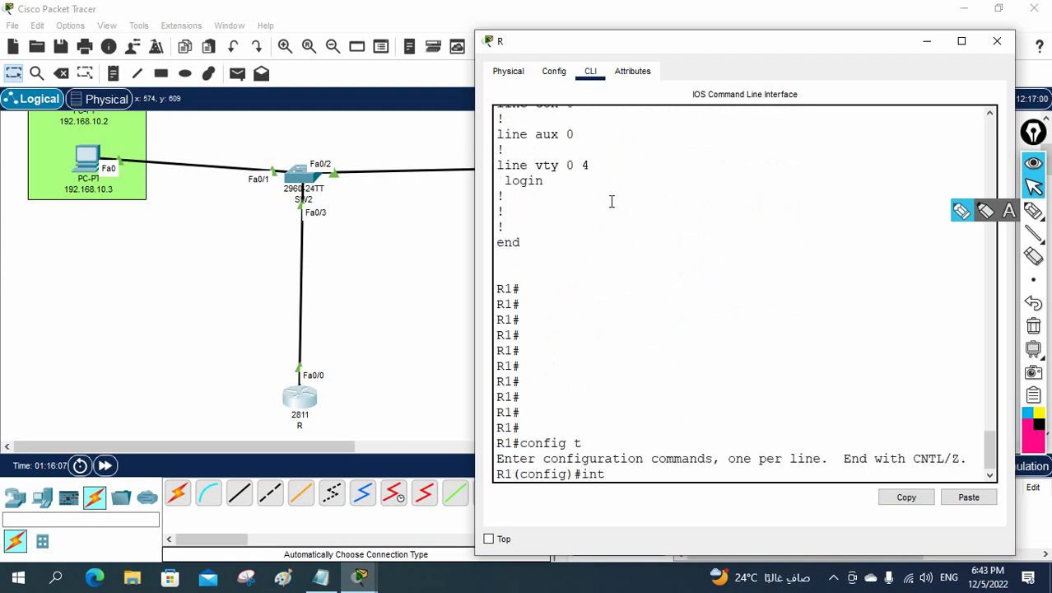
pyautogui.write(' f0/0')
pyautogui.press('Return')
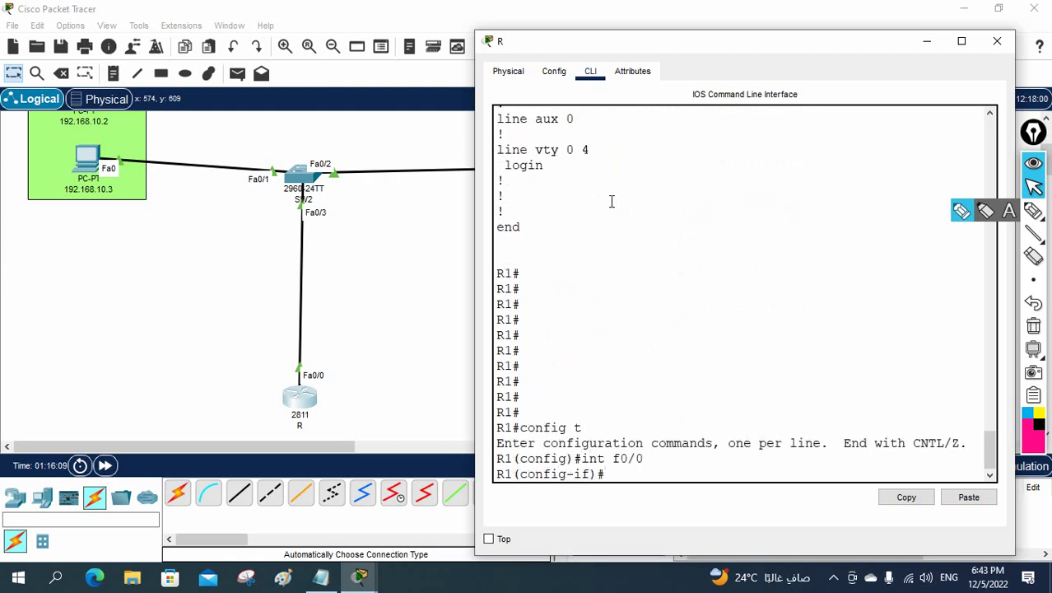
pyautogui.write('no sh')
pyautogui.press('Return')
pyautogui.press('Return')
pyautogui.press('Return')
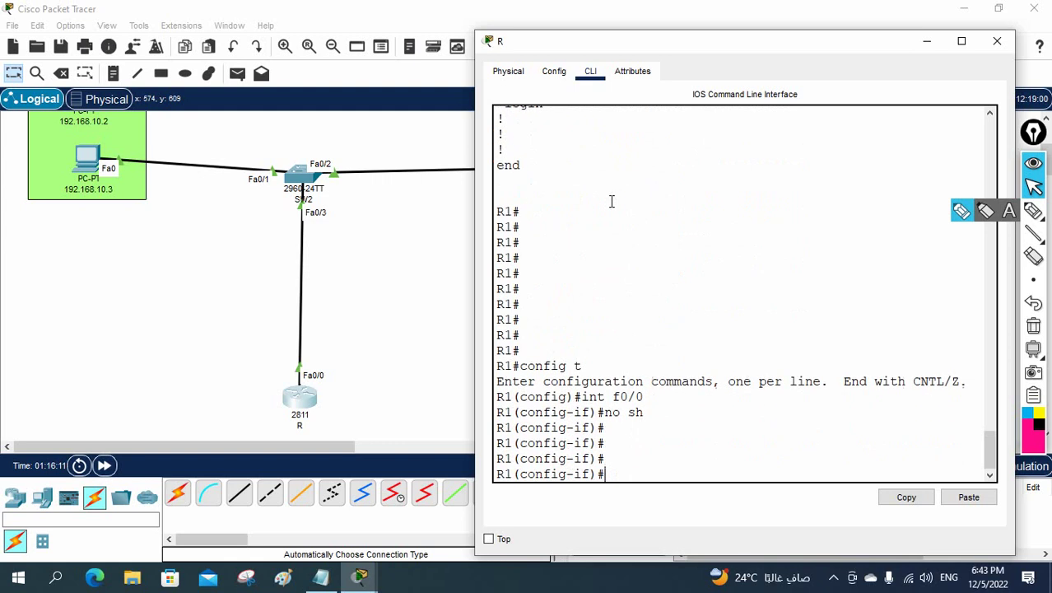
pyautogui.press('Return')
pyautogui.hotkey('ctrl', 'z')
pyautogui.press('Return')
pyautogui.press('Return')
pyautogui.press('Return')
# Run sh ip int br on the router, widen its window, and examine the FastEthernet0/0 and subinterface entries
pyautogui.write('sh i')
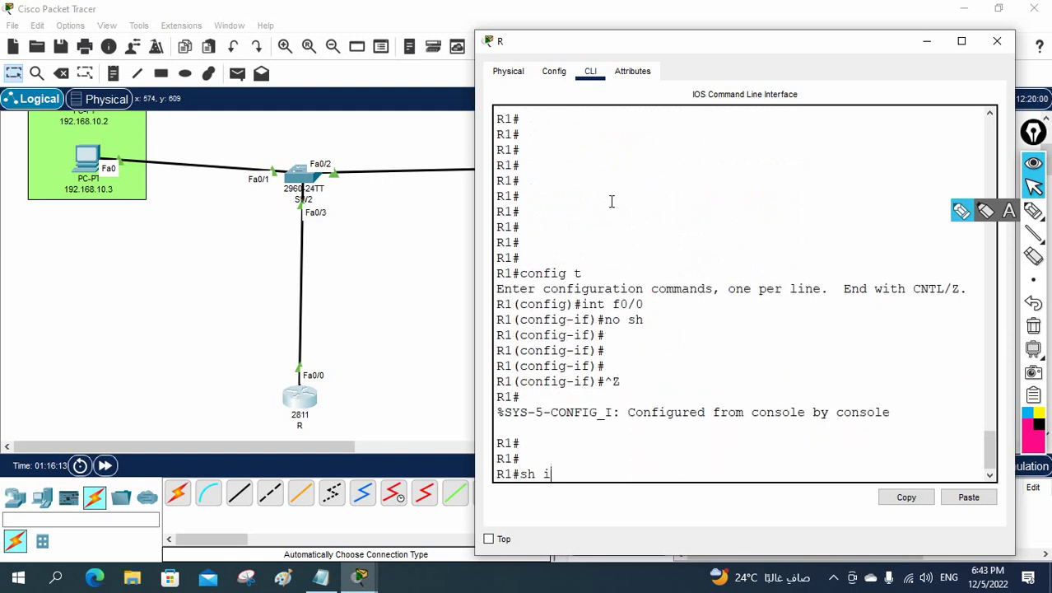
pyautogui.write('p int br')
pyautogui.press('Return')
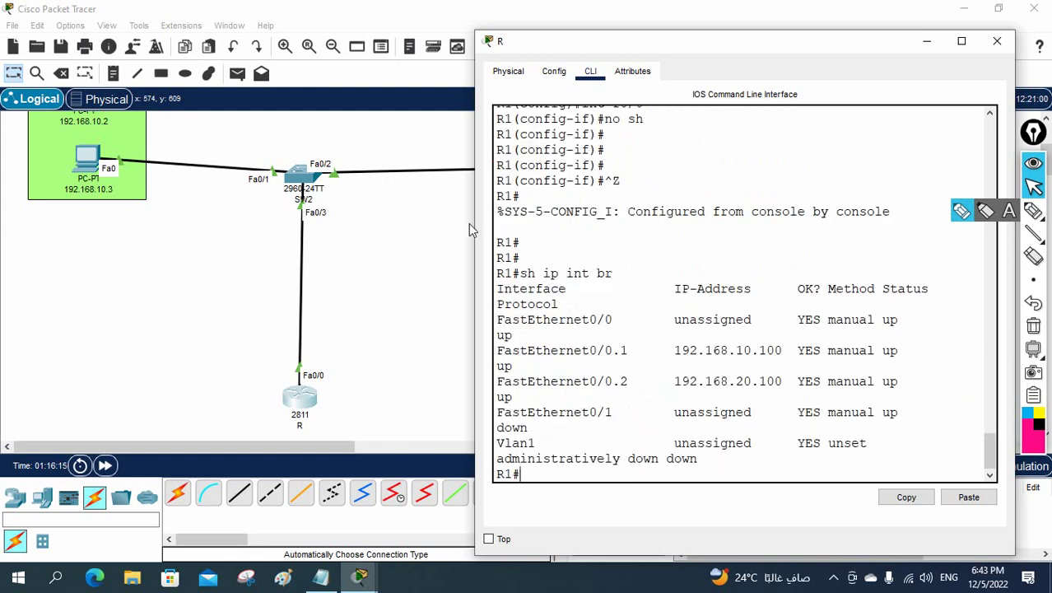
pyautogui.moveTo(476, 259); pyautogui.dragTo(268, 251)
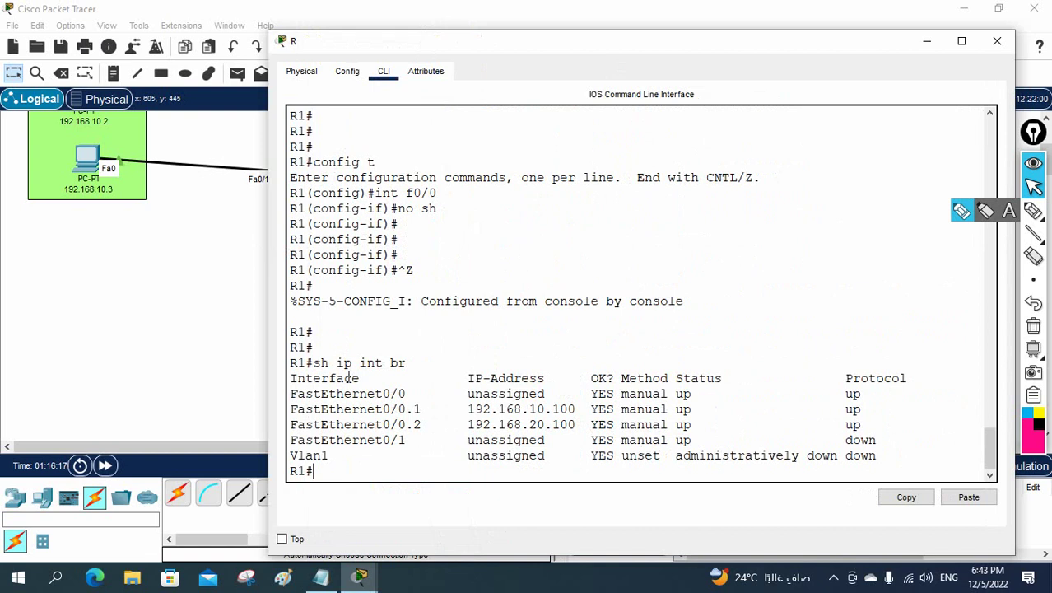
pyautogui.moveTo(865, 394); pyautogui.dragTo(277, 395)
pyautogui.click(582, 410)
pyautogui.moveTo(581, 410); pyautogui.dragTo(387, 394)
pyautogui.click(623, 424)
# Run sh run on the router and page through the listing to the FastEthernet interface sections
pyautogui.write('sh run')
pyautogui.press('Return')
pyautogui.press('Return')
pyautogui.press('Return')
pyautogui.press('Return')
pyautogui.press('Return')
pyautogui.press('Return')
pyautogui.press('Return')
pyautogui.press('Return')
pyautogui.press('Return')
pyautogui.press('Return')
pyautogui.press('Return')
pyautogui.press('Return')
pyautogui.press('Return')
pyautogui.press('Return')
pyautogui.press('Return')
pyautogui.press('Return')
pyautogui.press('Return')
pyautogui.press('Return')
pyautogui.press('Return')
pyautogui.press('Return')
pyautogui.press('Return')
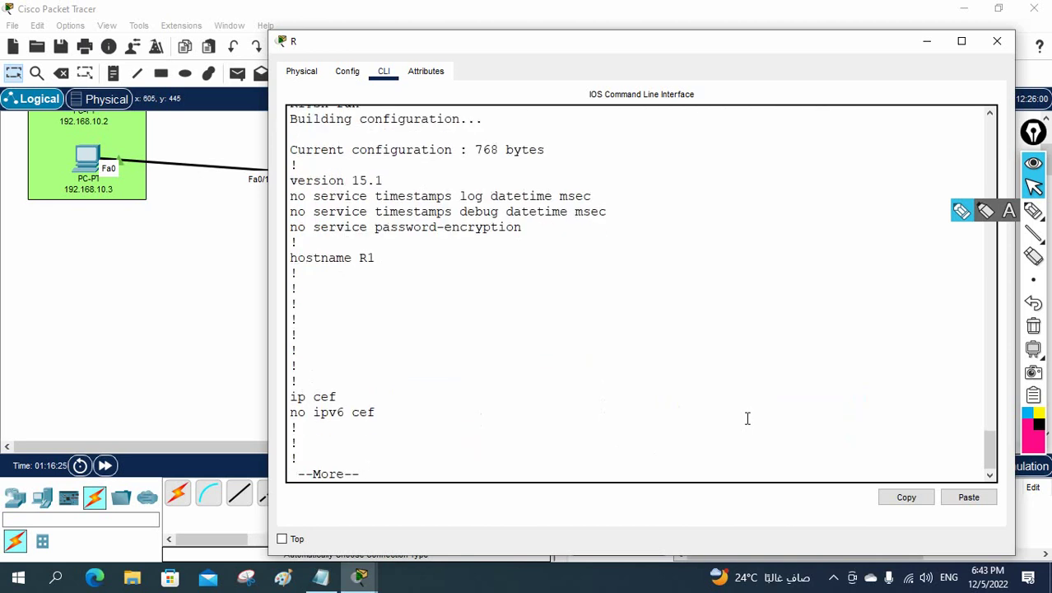
pyautogui.press('Return')
pyautogui.press('Return')
pyautogui.press('Return')
pyautogui.press('Return')
pyautogui.press('Return')
pyautogui.press('Return')
pyautogui.press('Return')
pyautogui.press('Return')
pyautogui.press('Return')
pyautogui.press('Return')
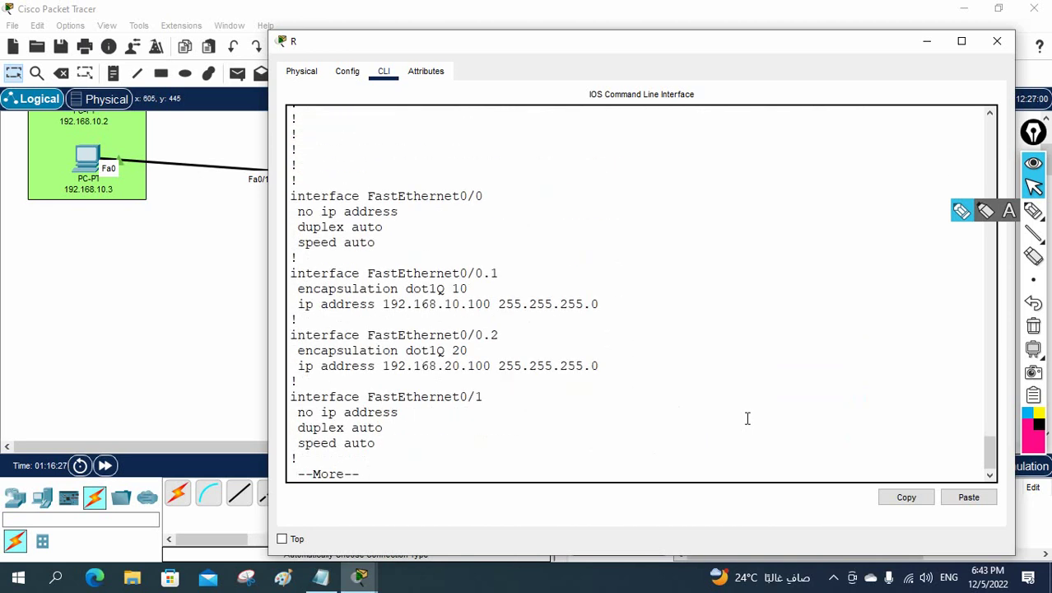
# Examine the IP addresses of subinterfaces FastEthernet0/0.1 and 0/0.2, and page the running configuration to its end
pyautogui.moveTo(601, 304); pyautogui.dragTo(314, 305)
pyautogui.moveTo(625, 372); pyautogui.dragTo(305, 366)
pyautogui.click(705, 400)
pyautogui.press('Return')
pyautogui.press('Return')
pyautogui.press('Return')
pyautogui.press('Return')
pyautogui.press('Return')
pyautogui.press('Return')
pyautogui.press('Return')
pyautogui.press('Return')
pyautogui.press('Return')
pyautogui.press('Return')
pyautogui.press('Return')
pyautogui.press('Return')
pyautogui.press('Return')
pyautogui.press('Return')
pyautogui.press('Return')
pyautogui.press('Return')
pyautogui.press('Return')
pyautogui.press('Return')
pyautogui.press('Return')
pyautogui.press('Return')
pyautogui.press('Return')
pyautogui.press('Return')
pyautogui.press('Return')
pyautogui.press('Return')
pyautogui.press('Return')
pyautogui.press('Return')
pyautogui.press('Return')
pyautogui.press('Return')
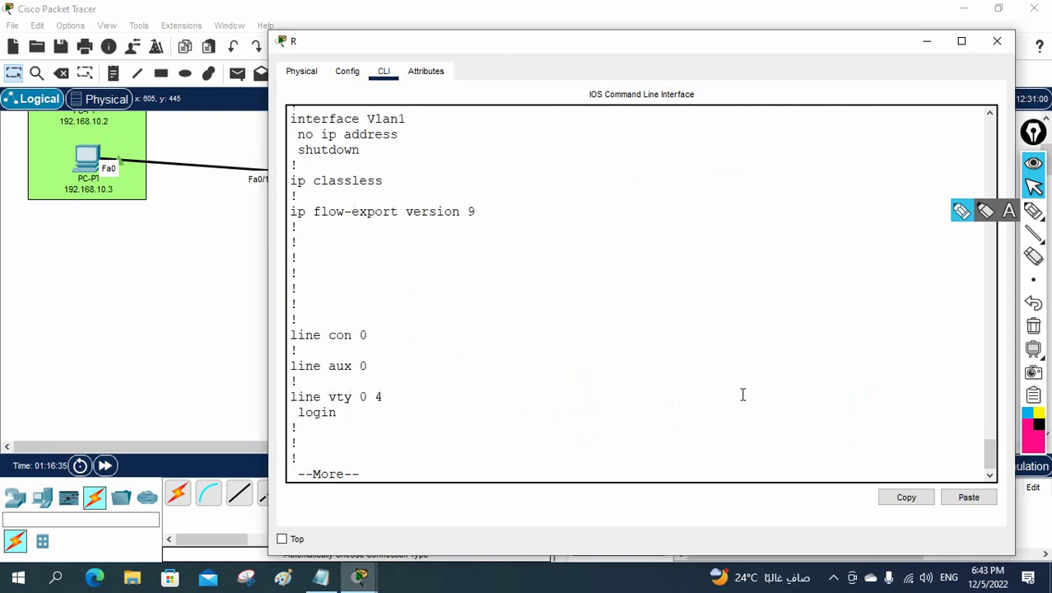
# Save the router's configuration with wr and restart the router with reload, confirming the restart
pyautogui.write('wr')
pyautogui.press('Return')
pyautogui.press('Return')
pyautogui.press('Return')
pyautogui.press('Return')
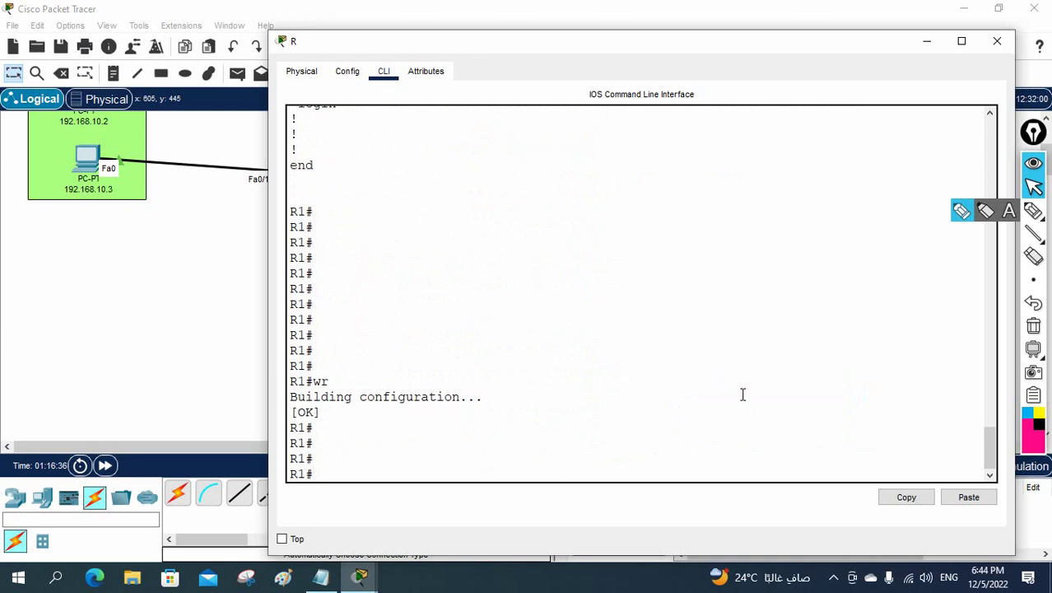
pyautogui.write('reload')
pyautogui.press('Return')
pyautogui.press('Return')
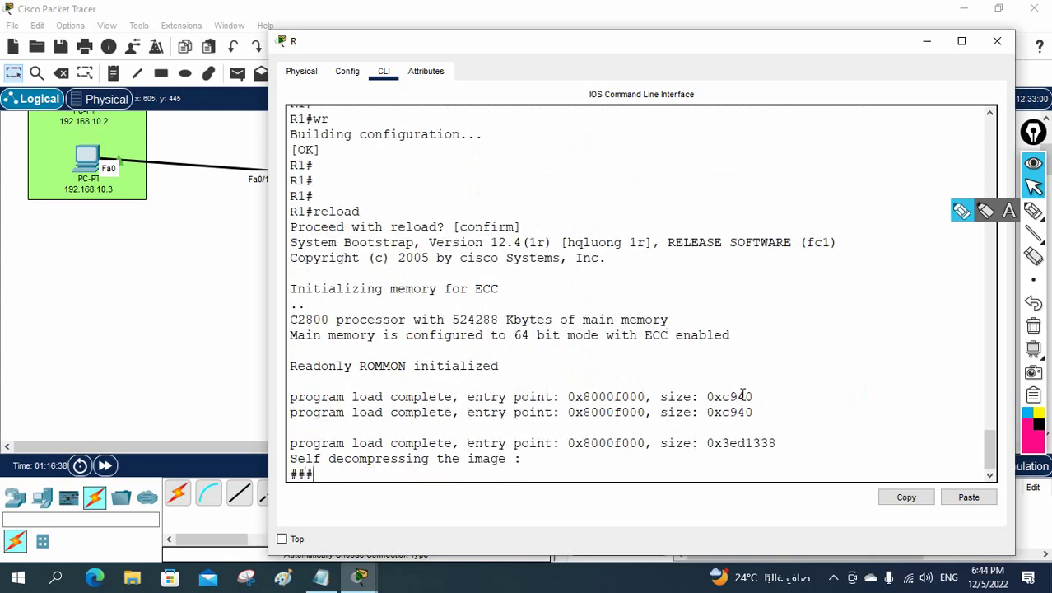
# Bring up SW2's CLI and run sh vlan br to check the VLAN port assignments
pyautogui.click(207, 298)
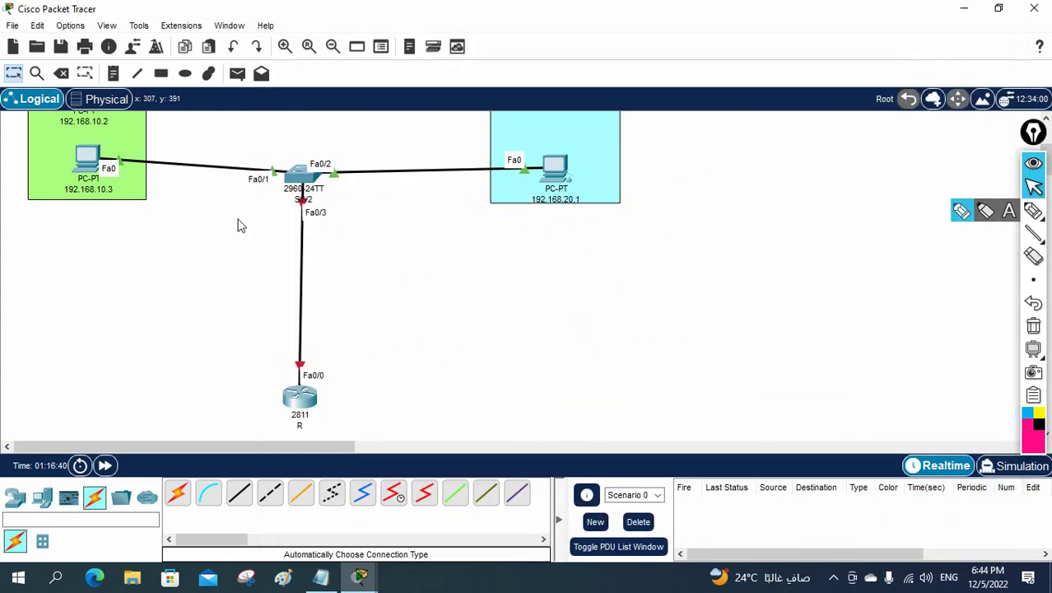
pyautogui.click(303, 177)
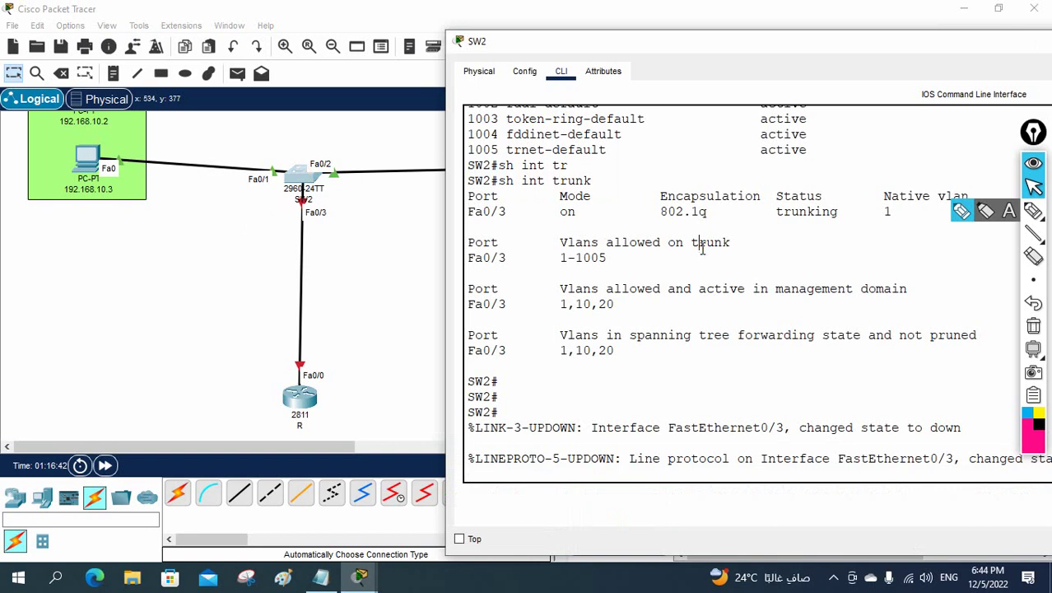
pyautogui.press('Return')
pyautogui.press('Return')
pyautogui.press('Return')
pyautogui.press('Return')
pyautogui.write('sh vlan br')
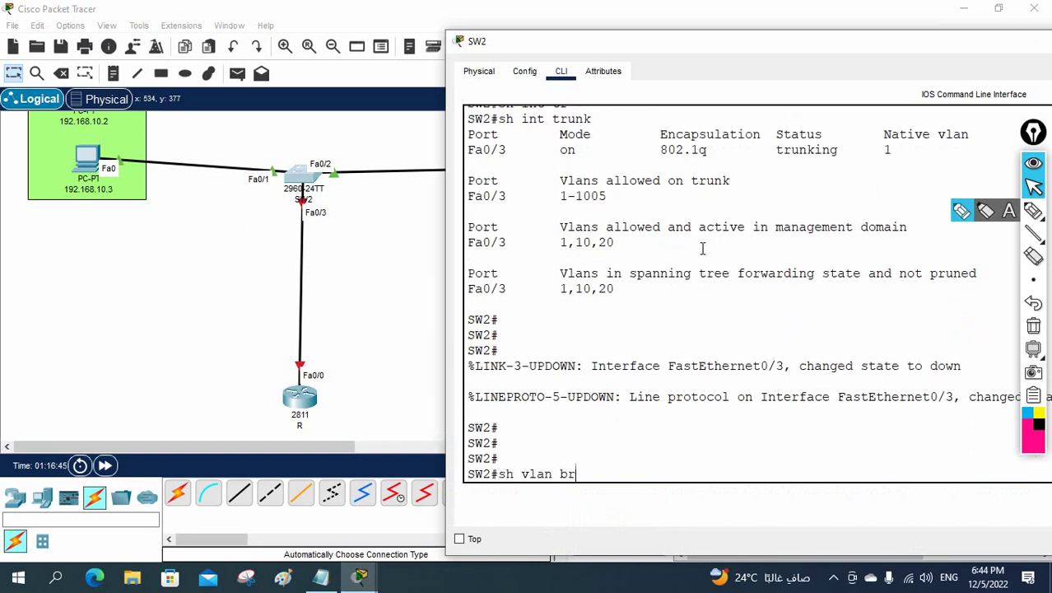
pyautogui.press('Return')
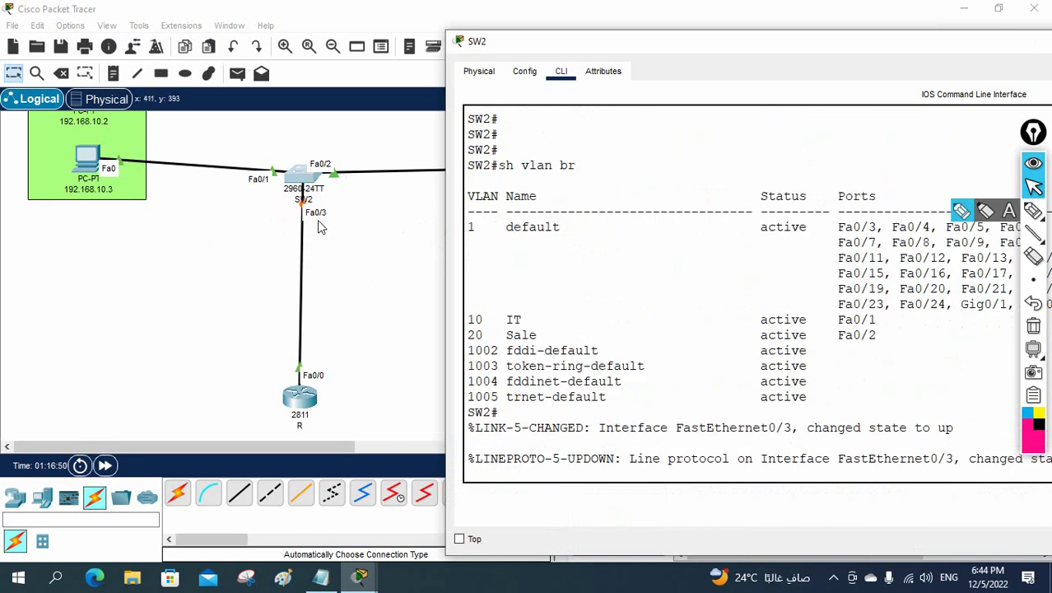
pyautogui.press('Return')
pyautogui.press('Return')
pyautogui.press('Return')
pyautogui.press('Return')
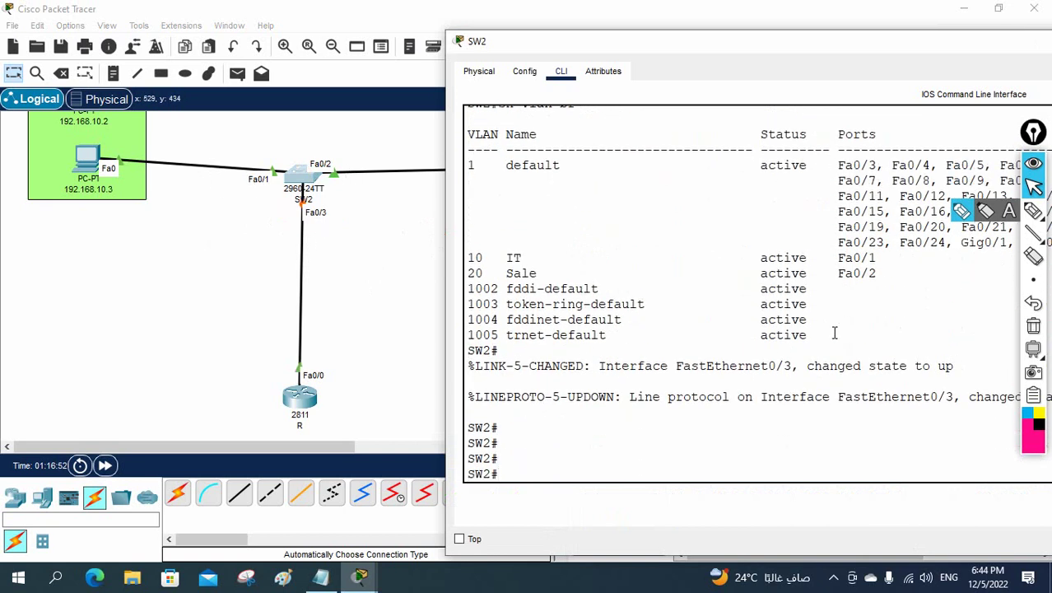
# Run sh int trunk on SW2 to check the trunk state of Fa0/3
pyautogui.write('sh int tr')
pyautogui.press('Tab')
pyautogui.press('Return')
pyautogui.press('Return')
pyautogui.press('Return')
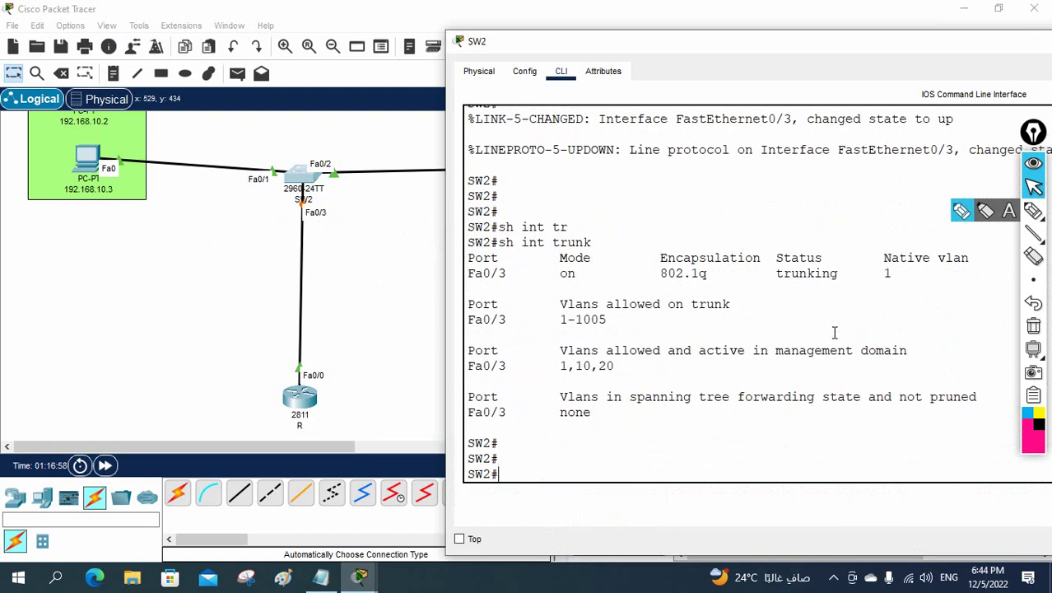
# Save SW2's configuration with wr and restart the switch with reload, confirming the restart
pyautogui.write('wr')
pyautogui.press('Return')
pyautogui.press('Return')
pyautogui.press('Return')
pyautogui.press('Return')
pyautogui.write('r')
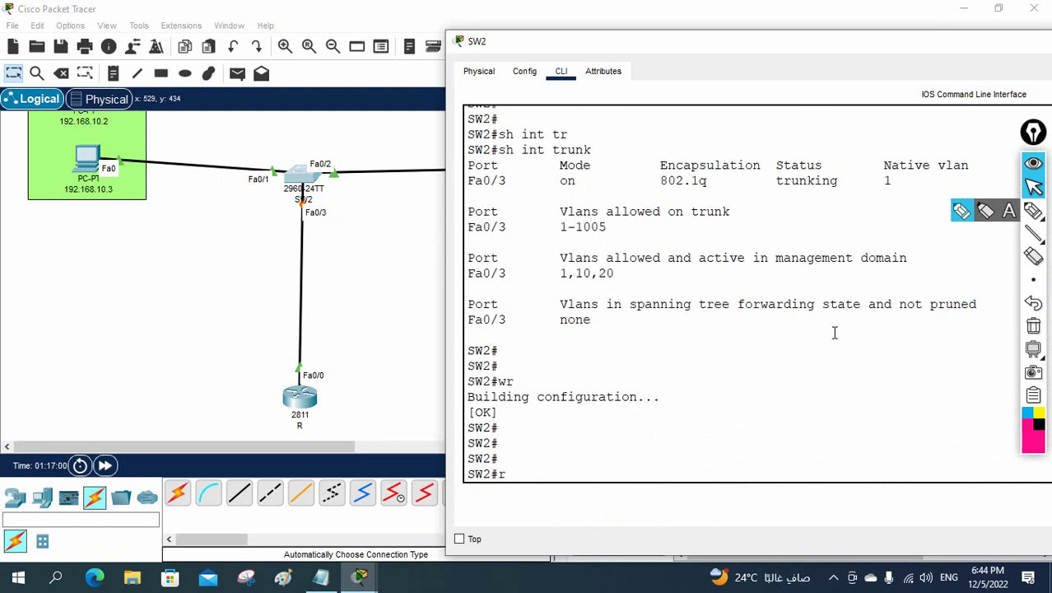
pyautogui.write('eload')
pyautogui.press('Return')
pyautogui.press('Return')
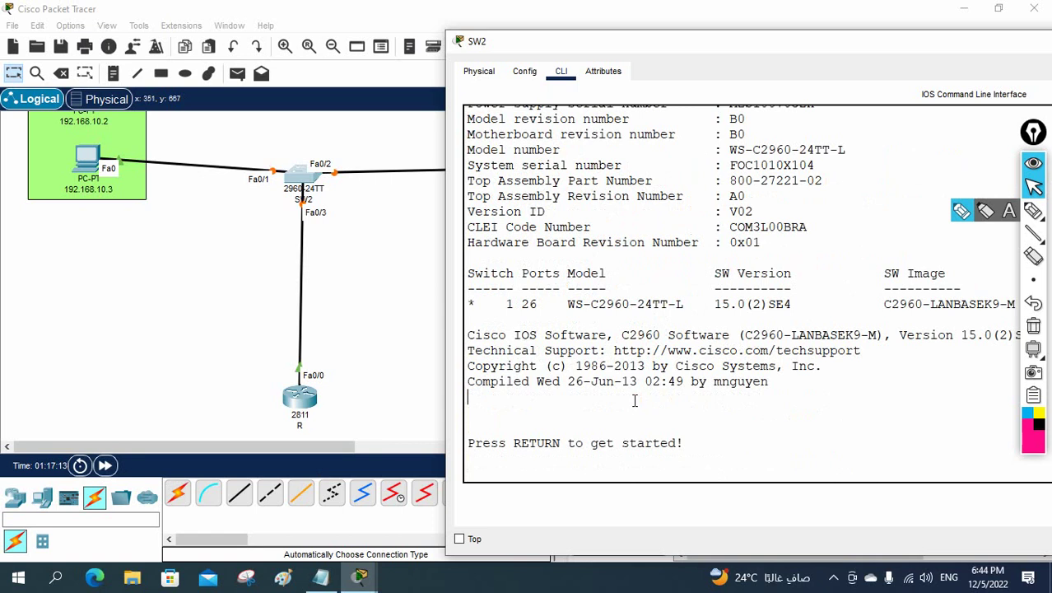
# Start the console session on the restarted SW2 and enter privileged mode with en
pyautogui.press('Return')
pyautogui.press('Return')
pyautogui.press('Return')
pyautogui.press('Return')
pyautogui.press('Return')
pyautogui.write('en')
pyautogui.press('Return')
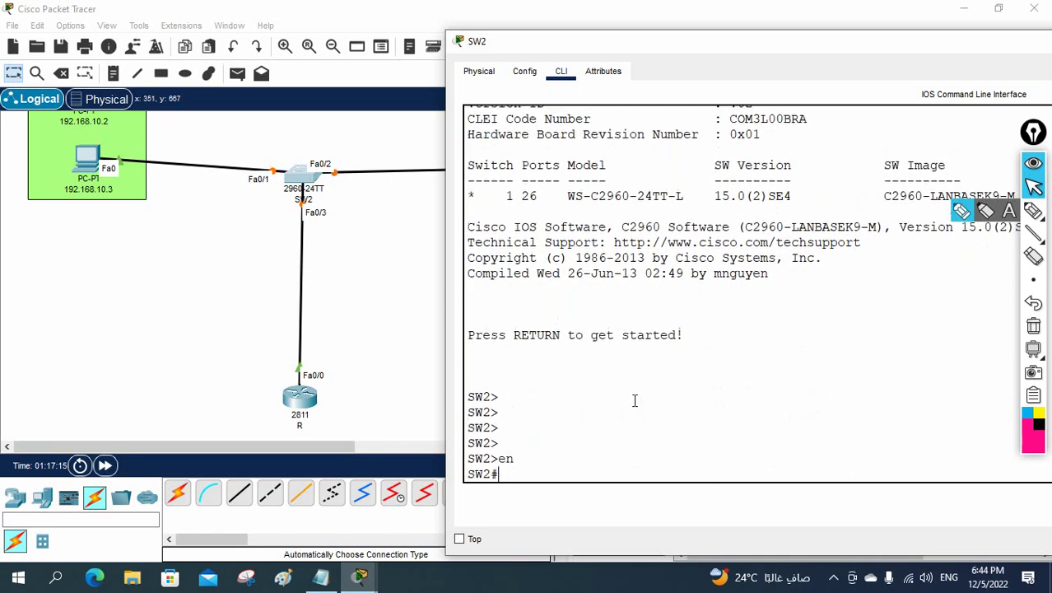
# Run sh ip int br on SW2 and page through the interface list to its end
pyautogui.write('sh ip int br')
pyautogui.press('Return')
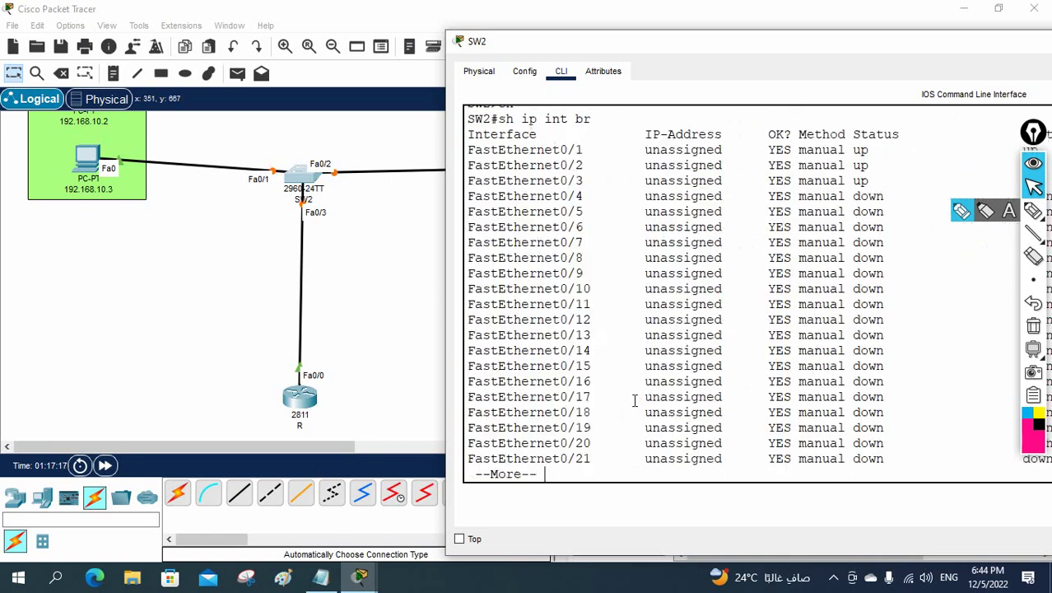
pyautogui.press('Return')
pyautogui.press('Return')
pyautogui.press('Return')
pyautogui.press('Return')
pyautogui.press('Return')
pyautogui.press('Return')
pyautogui.press('Return')
pyautogui.press('Return')
pyautogui.press('Return')
pyautogui.press('Return')
# Run sh vlan br on SW2 to check the VLAN port assignments after the restart
pyautogui.write('sh vlan br')
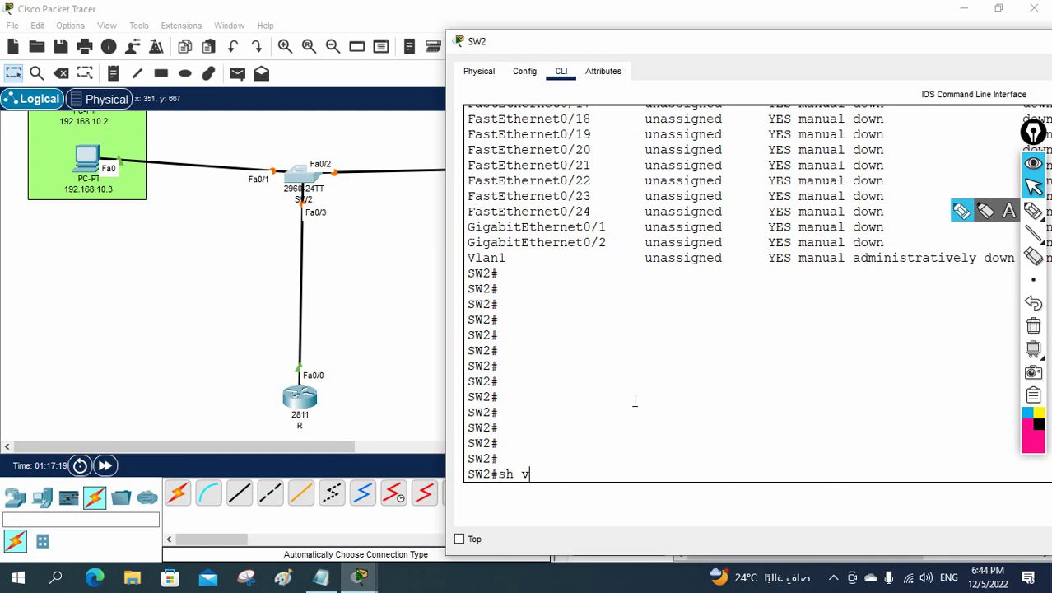
pyautogui.press('Return')
pyautogui.press('Return')
pyautogui.press('Return')
pyautogui.press('Return')
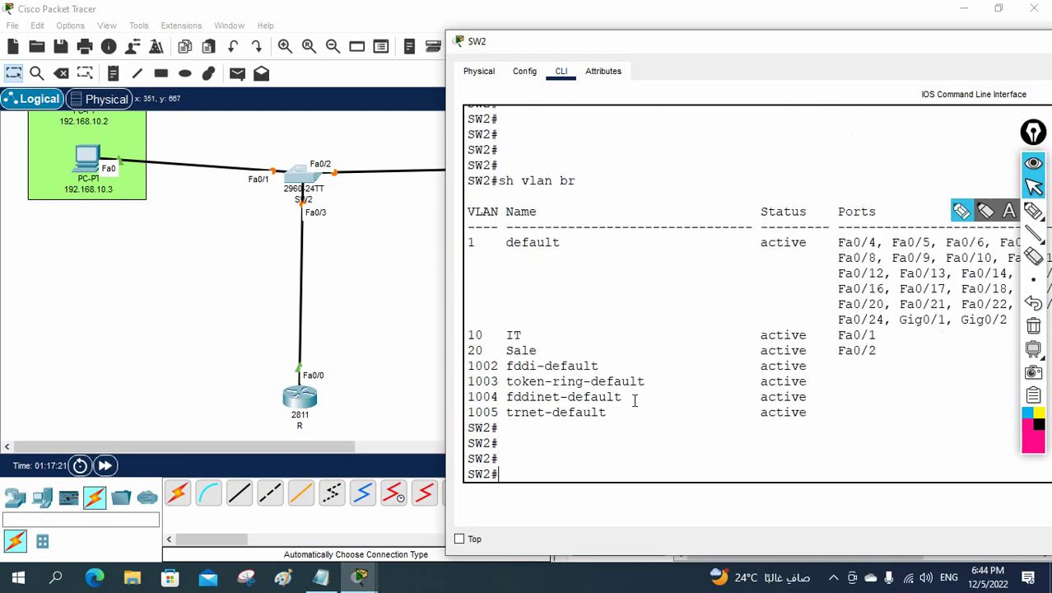
# Enable interface VLAN 1 on SW2 with no sh and return to privileged mode
pyautogui.write('config t')
pyautogui.press('Return')
pyautogui.write('int')
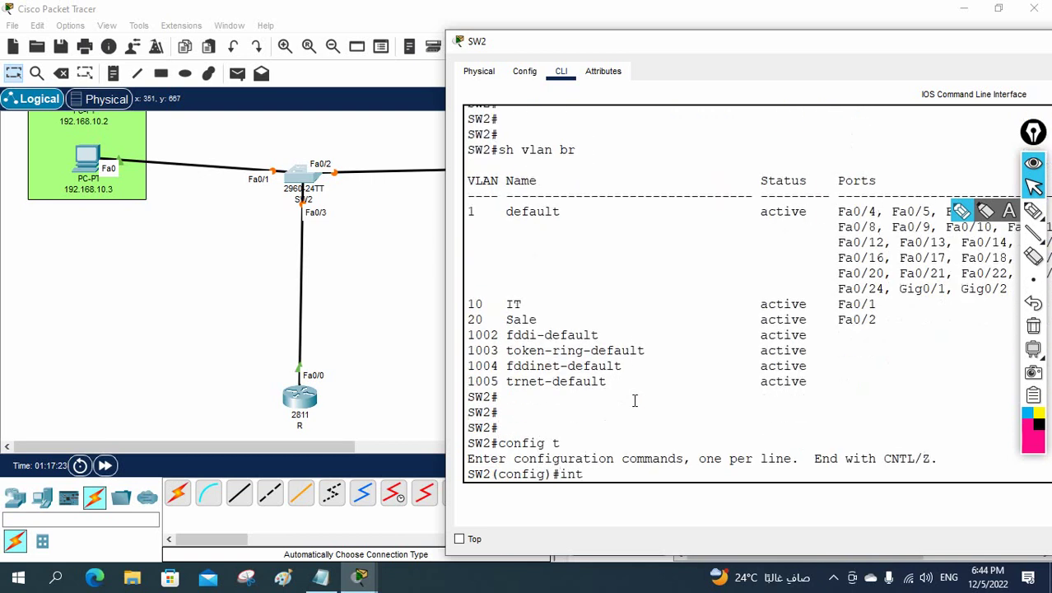
pyautogui.write(' vlan 1')
pyautogui.press('Return')
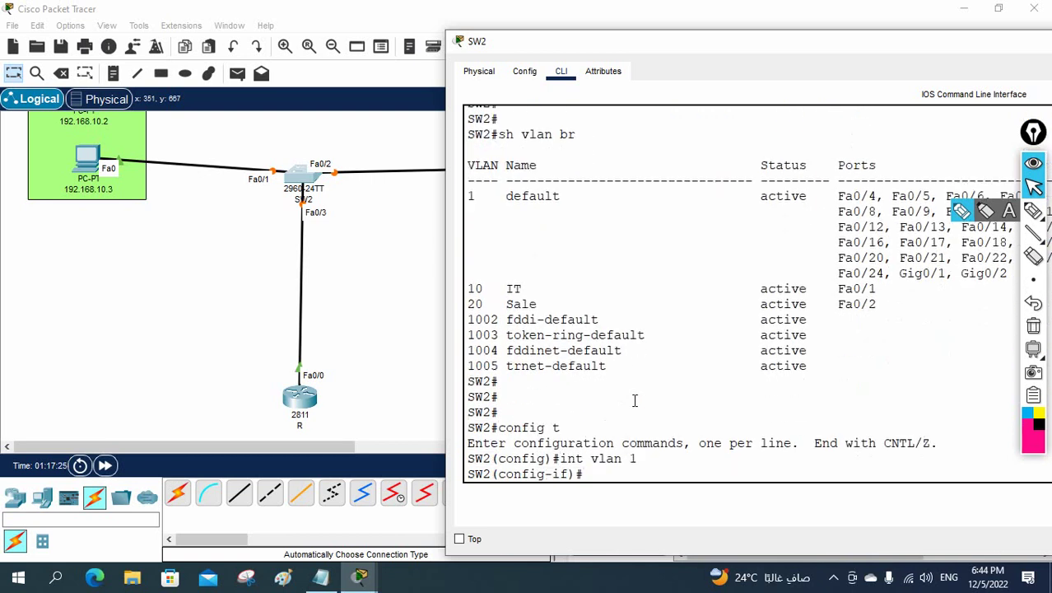
pyautogui.write('no sh')
pyautogui.press('Return')
pyautogui.press('Return')
pyautogui.hotkey('ctrl', 'z')
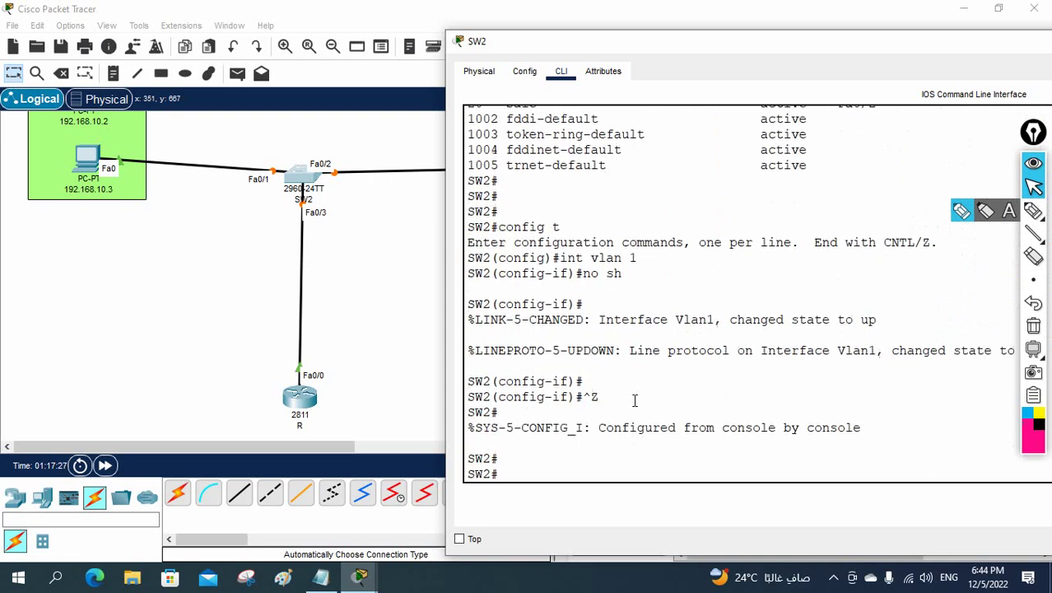
# Run sh vlan br on SW2 to recheck the VLAN port assignments with interface VLAN 1 enabled
pyautogui.press('Return')
pyautogui.press('Return')
pyautogui.press('Return')
pyautogui.write('sh vla')
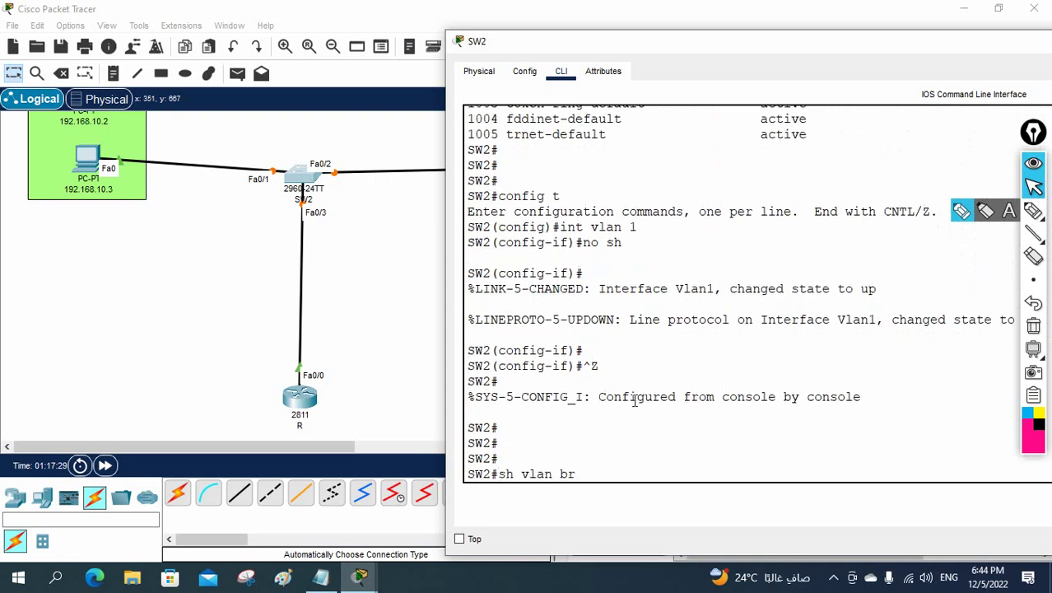
pyautogui.write('n br')
pyautogui.press('Return')
pyautogui.press('Return')
pyautogui.press('Return')
pyautogui.press('Return')
pyautogui.press('Return')
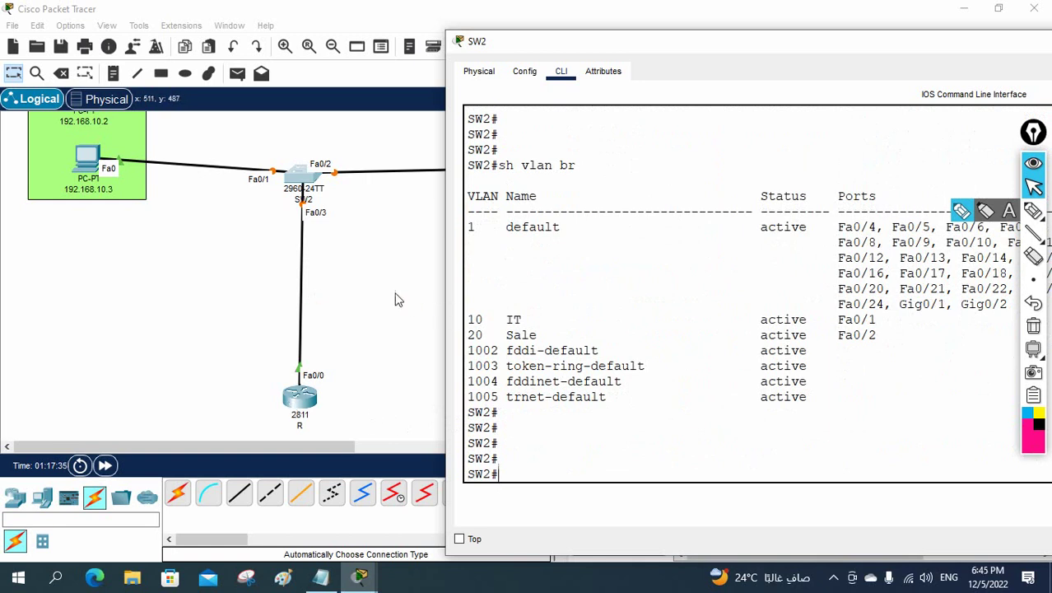
# Start the console session on the restarted router R and enter privileged mode with en
pyautogui.click(299, 398)
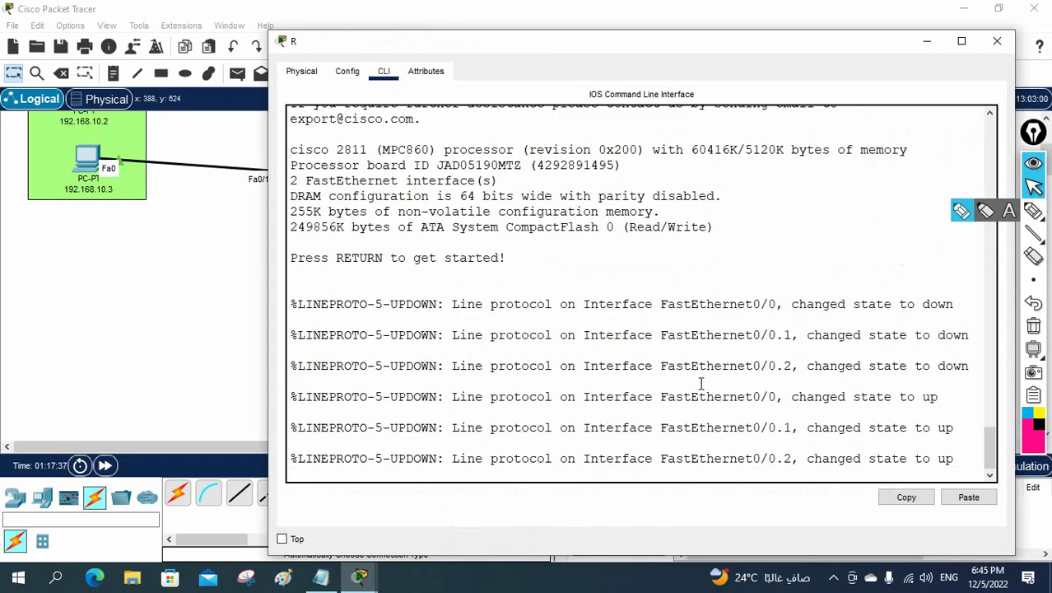
pyautogui.press('Return')
pyautogui.press('Return')
pyautogui.press('Return')
pyautogui.press('Return')
pyautogui.press('Return')
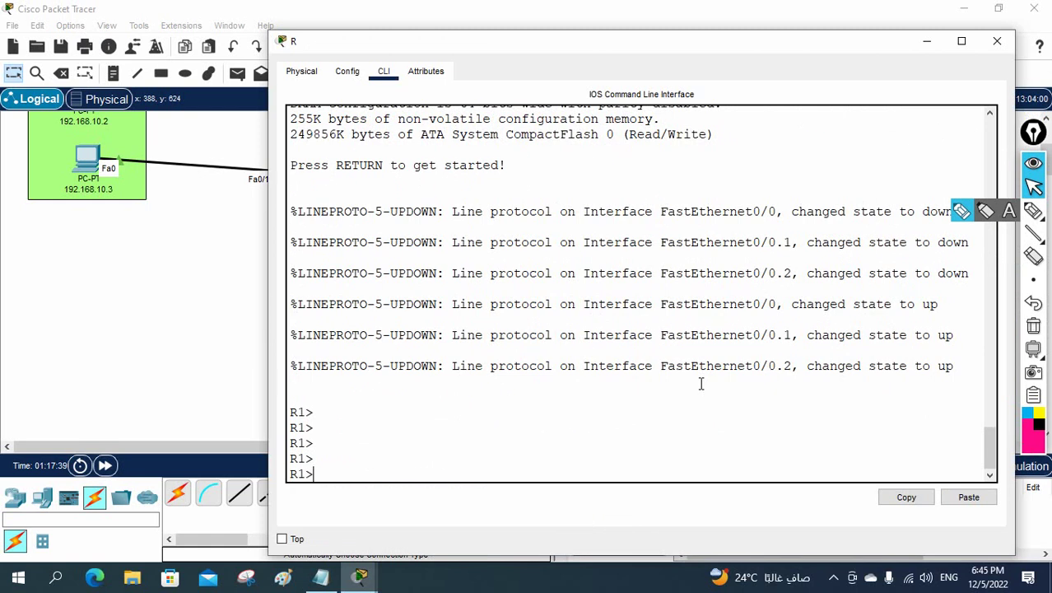
pyautogui.write('en')
pyautogui.press('Return')
# Run sh ip int br on the router to check the status of its interfaces and subinterfaces
pyautogui.write('sh vla')
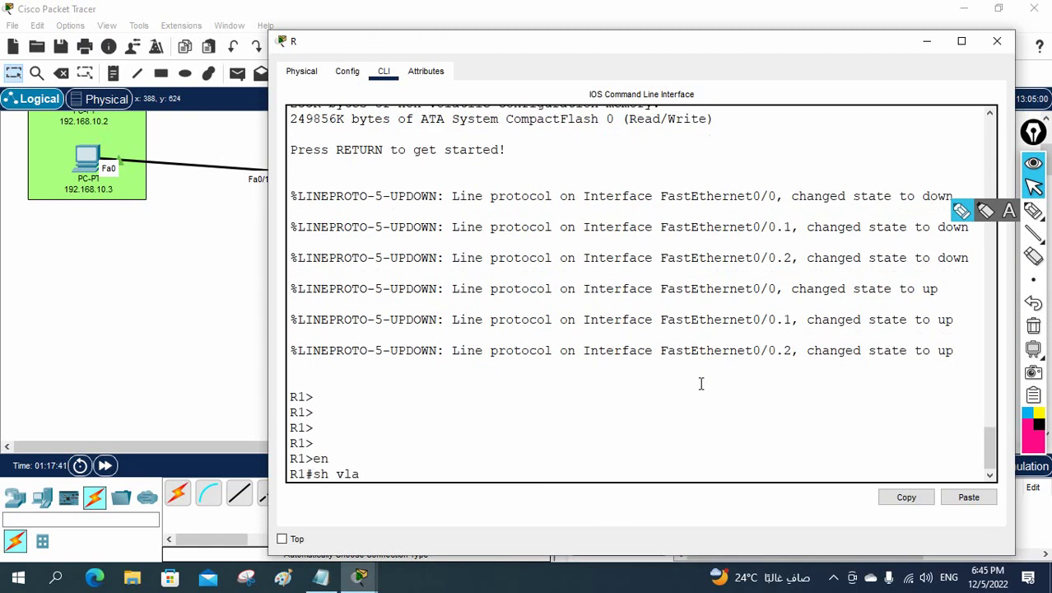
pyautogui.press('BackSpace')
pyautogui.press('BackSpace')
pyautogui.press('BackSpace')
pyautogui.press('BackSpace')
pyautogui.press('BackSpace')
pyautogui.press('BackSpace')
pyautogui.write('sh ip int br')
pyautogui.press('Return')
pyautogui.press('Return')
pyautogui.press('Return')
pyautogui.press('Return')
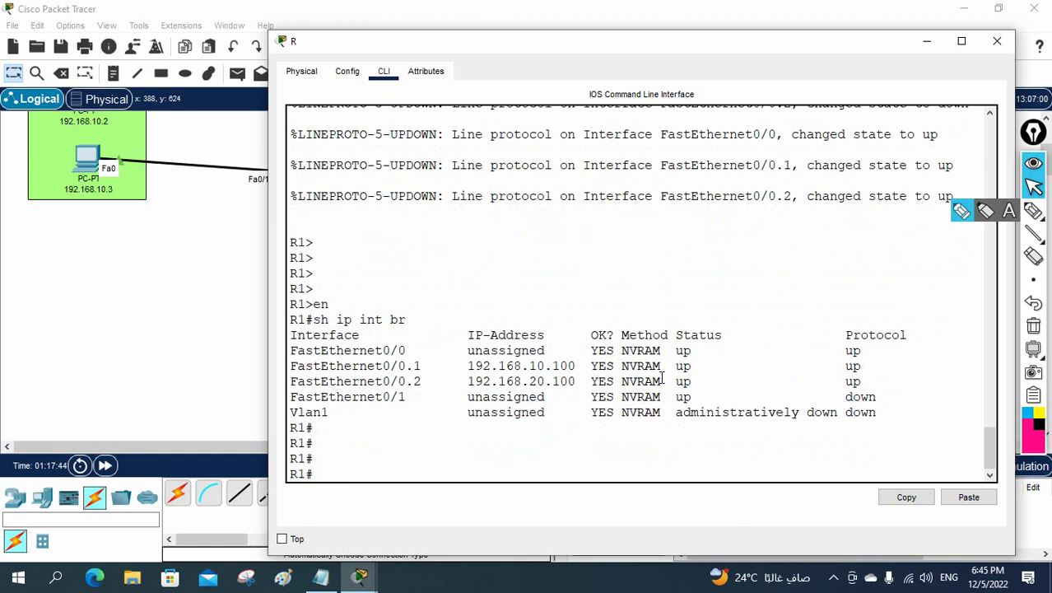
# Ping 192.168.20.1 twice from the command prompt of the PC 192.168.10.3
pyautogui.click(92, 161)
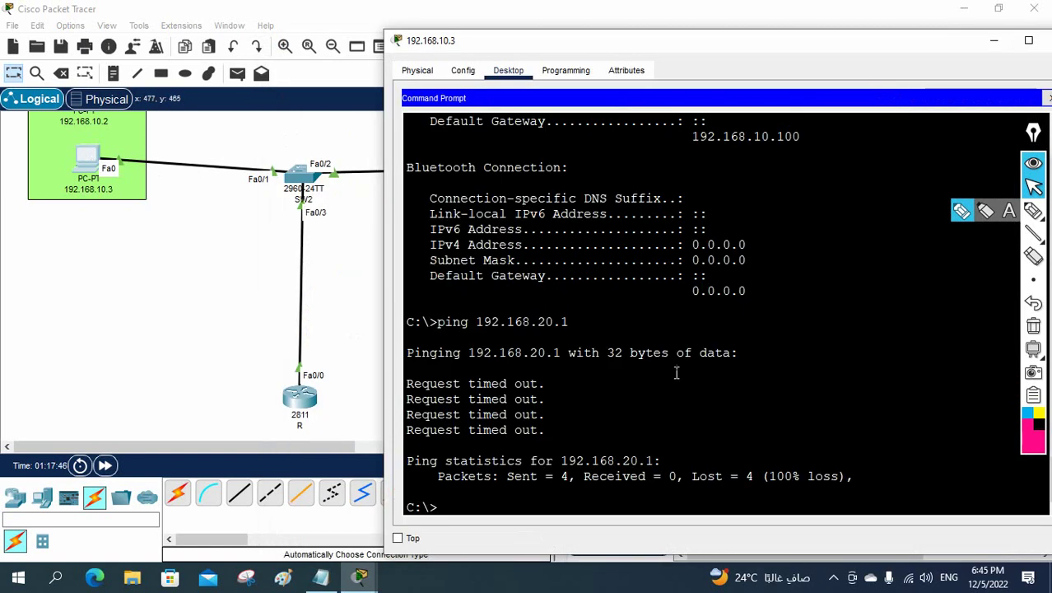
pyautogui.press('Return')
pyautogui.press('Return')
pyautogui.press('Up')
pyautogui.press('Return')
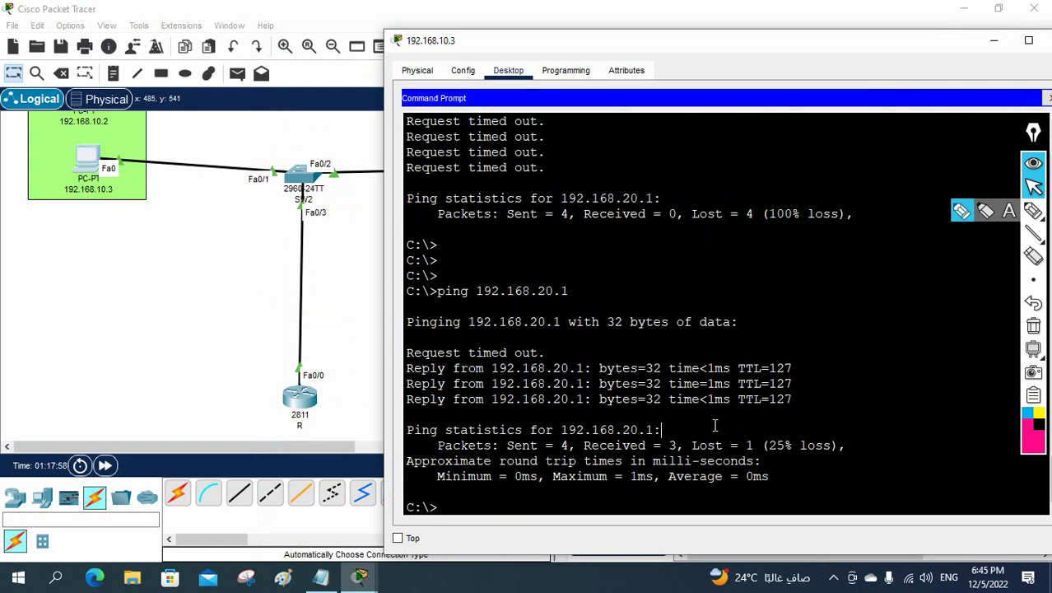
pyautogui.press('Up')
pyautogui.press('Return')
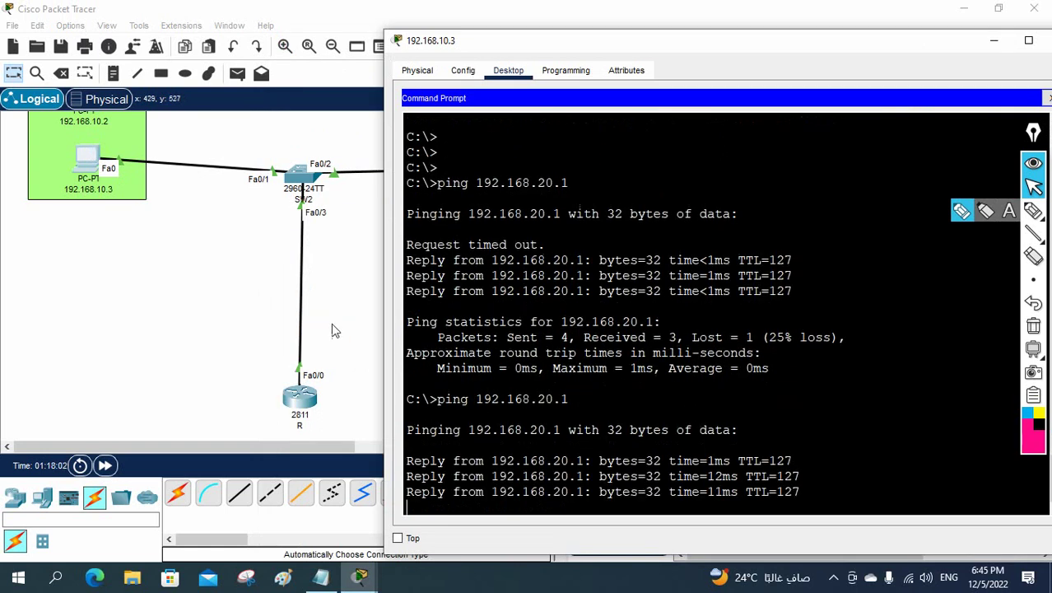
# Review the earlier VLAN 1 commands on SW2 and shut that interface down with config t, int vlan 1 and sh
pyautogui.click(303, 175)
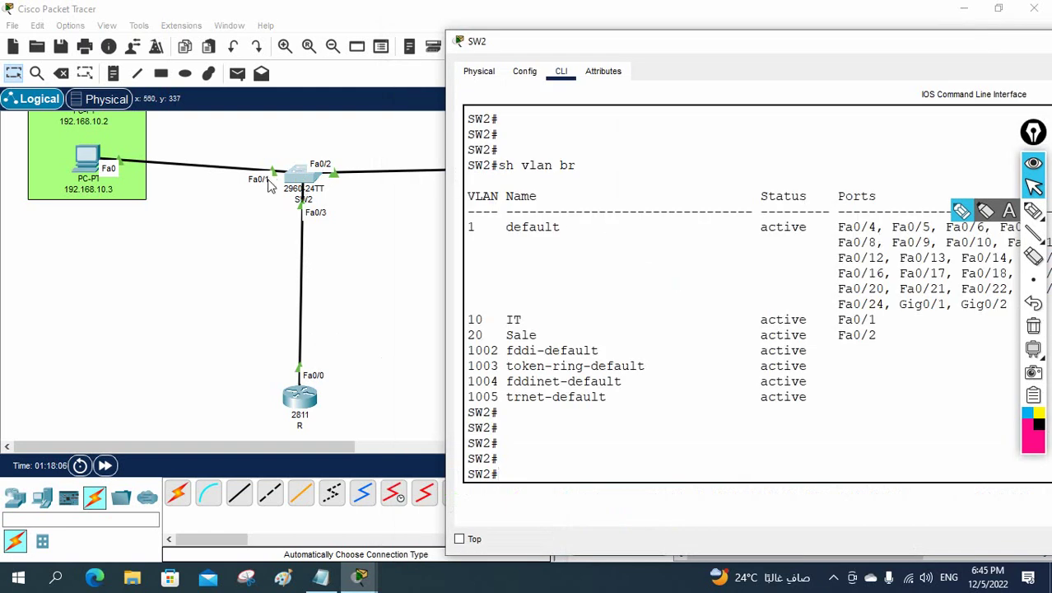
pyautogui.moveTo(647, 45); pyautogui.dragTo(429, 52)
pyautogui.scroll(4, 637, 314)
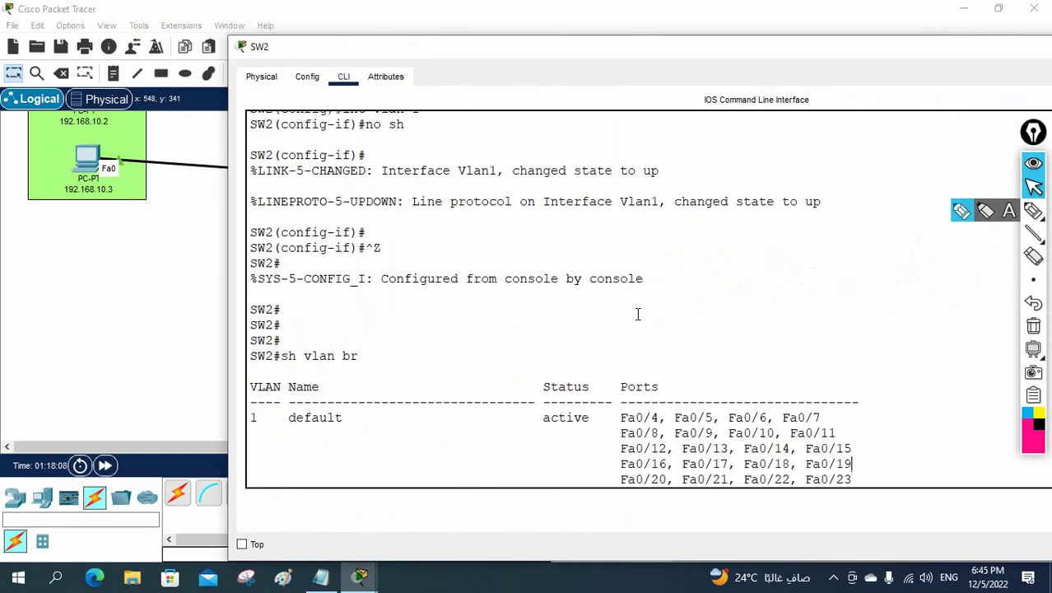
pyautogui.scroll(1, 610, 240)
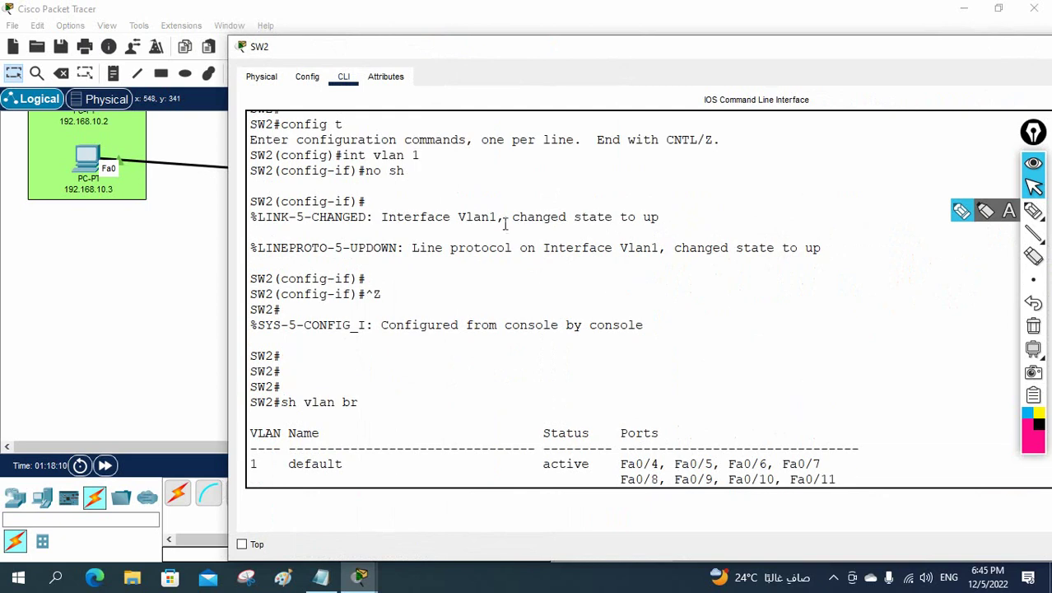
pyautogui.moveTo(420, 156); pyautogui.dragTo(336, 156)
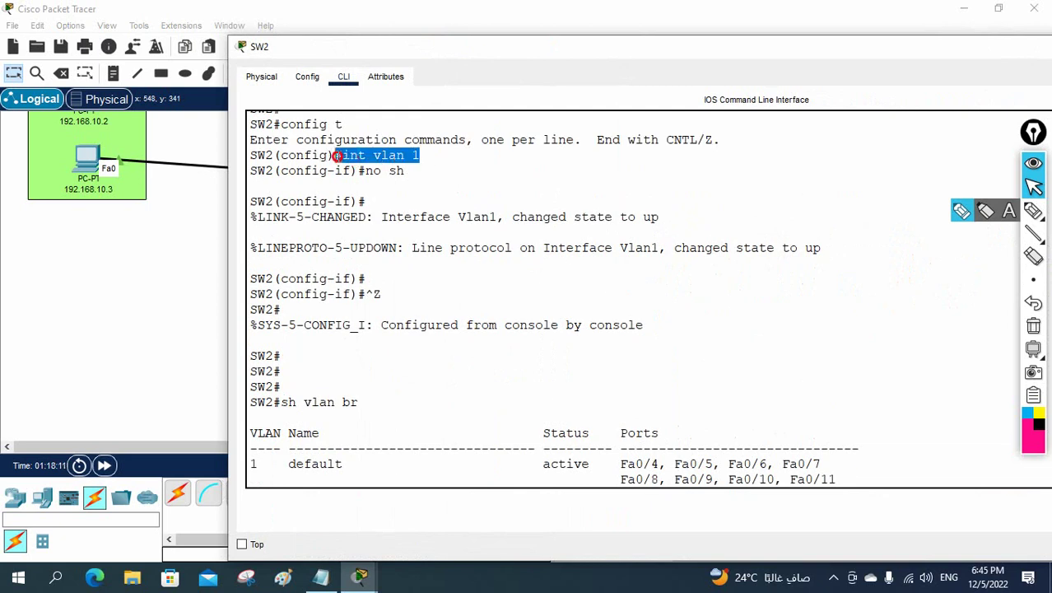
pyautogui.scroll(-5, 612, 288)
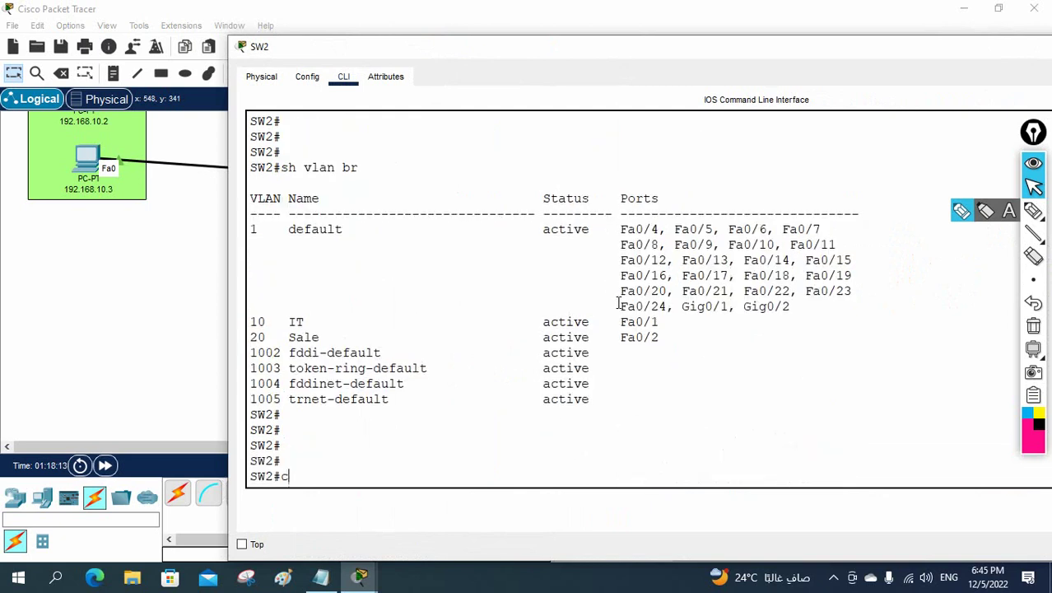
pyautogui.write('onfig t')
pyautogui.press('Return')
pyautogui.write('int vlan 1')
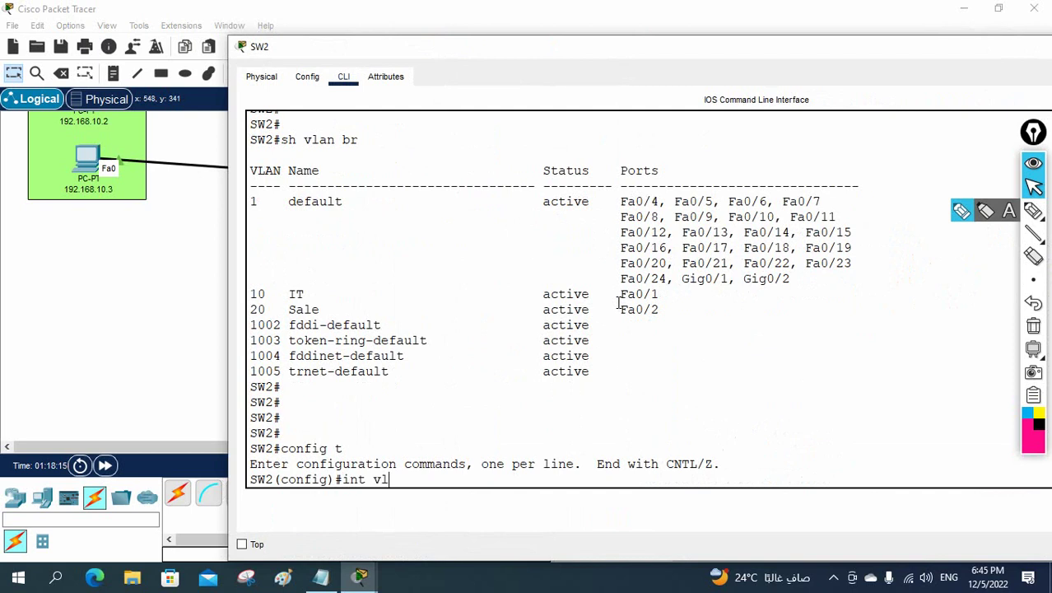
pyautogui.press('Return')
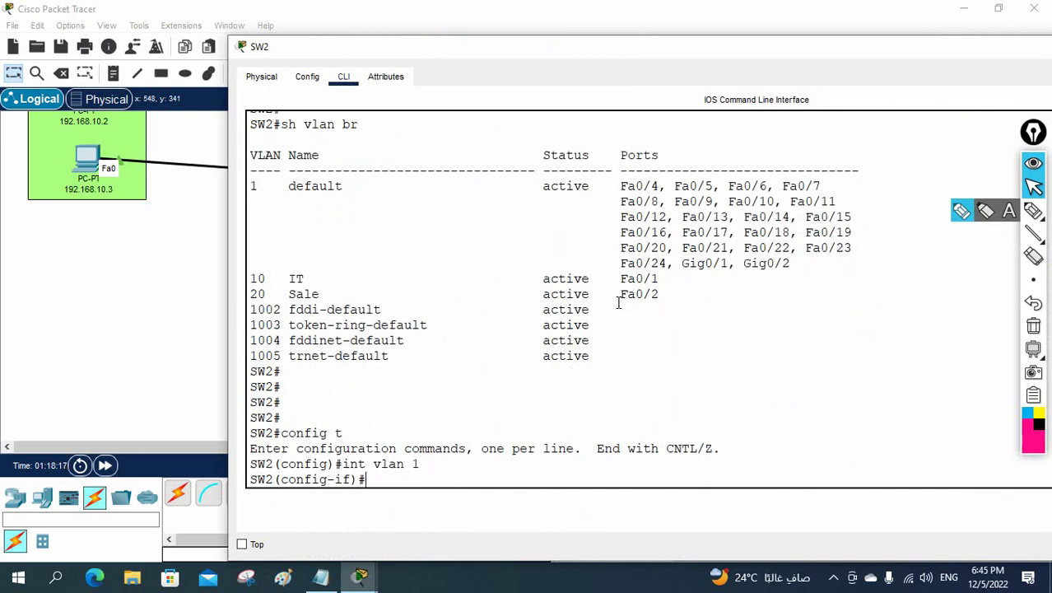
pyautogui.write('sh')
pyautogui.press('Return')
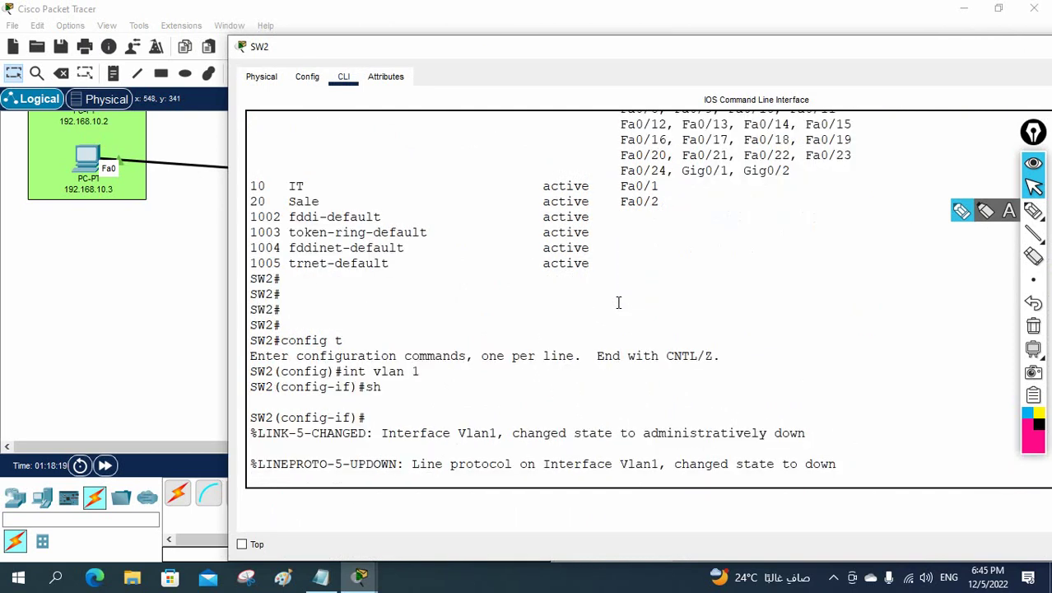
# Ping 192.168.20.1 again from the PC 192.168.10.3 with VLAN 1 shut down on SW2
pyautogui.click(190, 282)
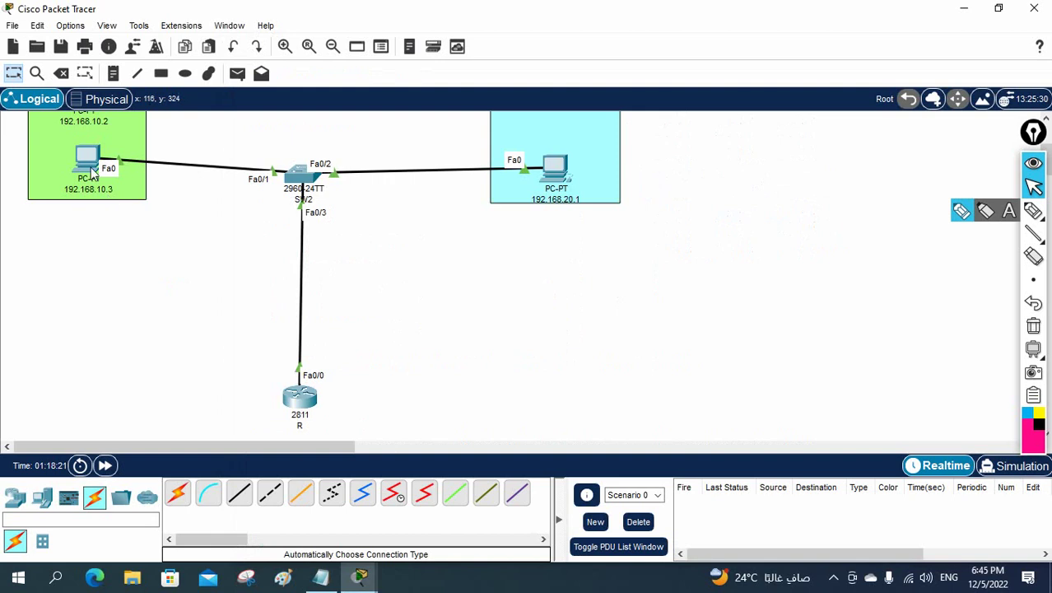
pyautogui.click(91, 163)
pyautogui.moveTo(407, 303); pyautogui.dragTo(797, 312)
pyautogui.press('Up')
pyautogui.press('Return')
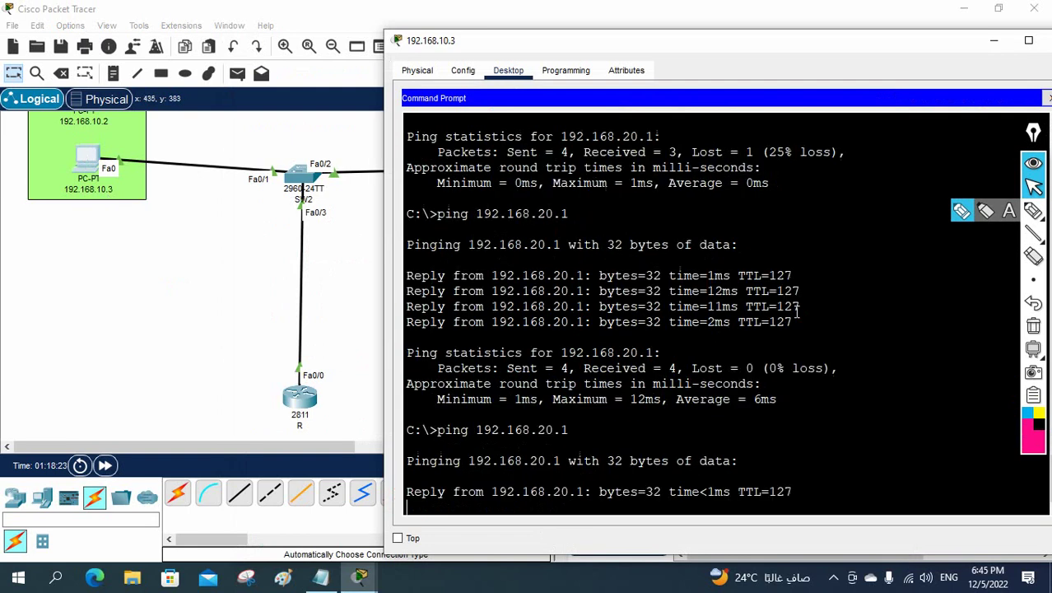
# Review SW2's VLAN 1 status messages and the router's interface summary, and close the router window
pyautogui.click(296, 177)
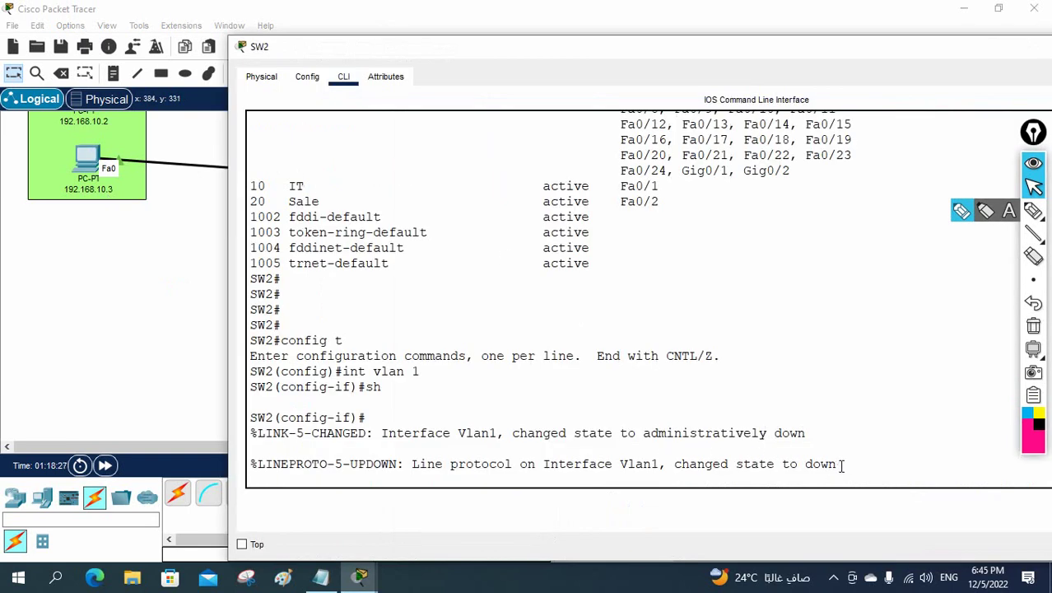
pyautogui.moveTo(838, 464); pyautogui.dragTo(520, 449)
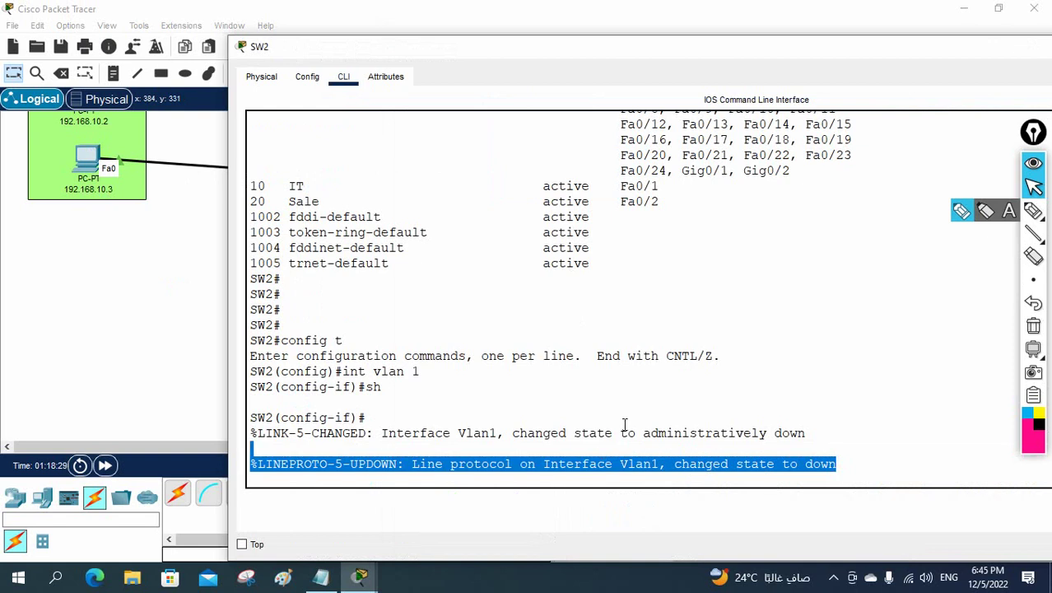
pyautogui.click(105, 158)
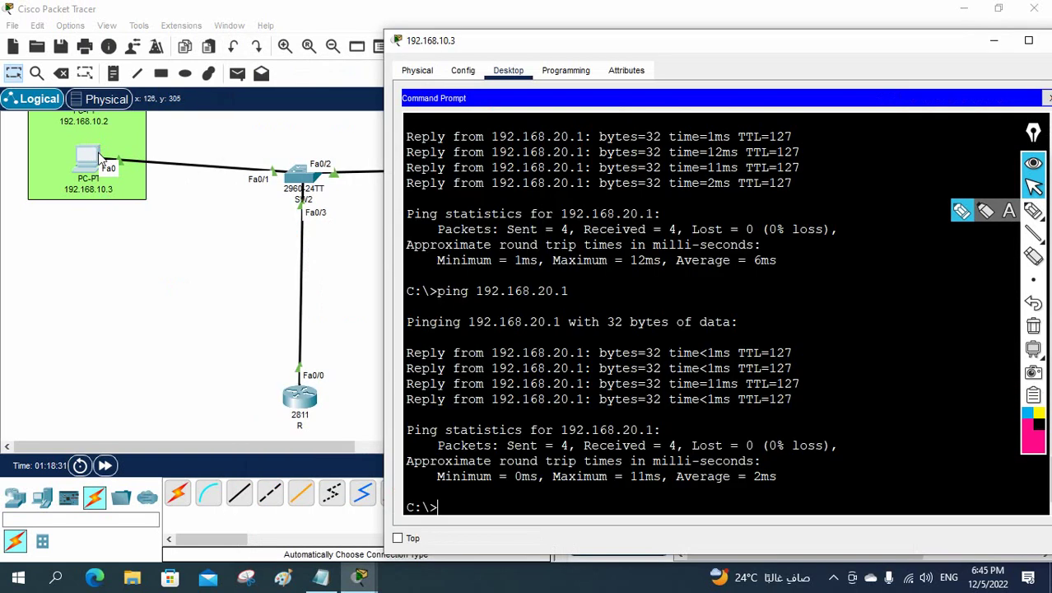
pyautogui.click(312, 401)
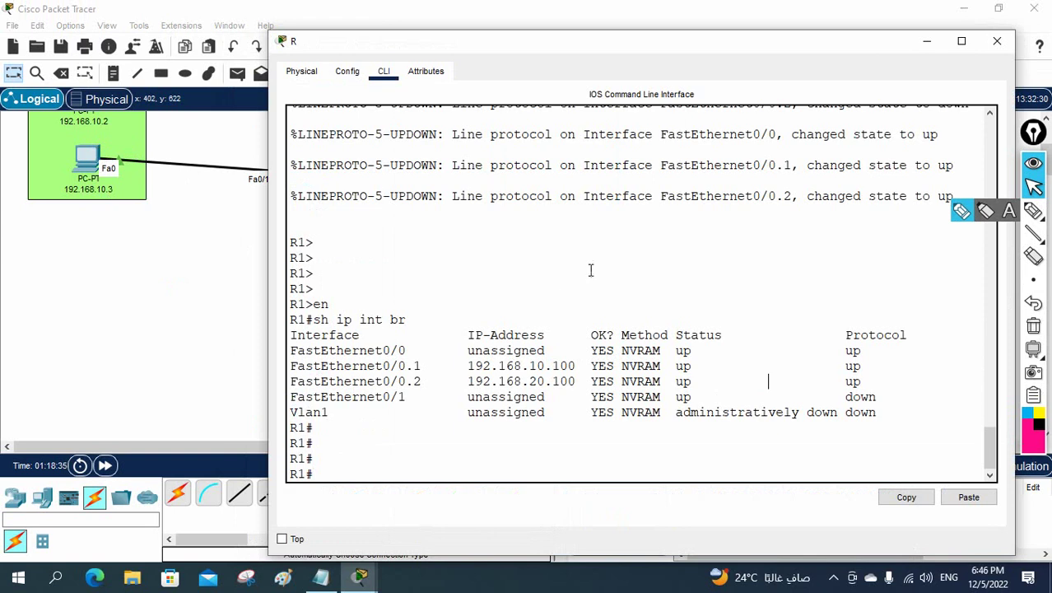
pyautogui.click(995, 45)
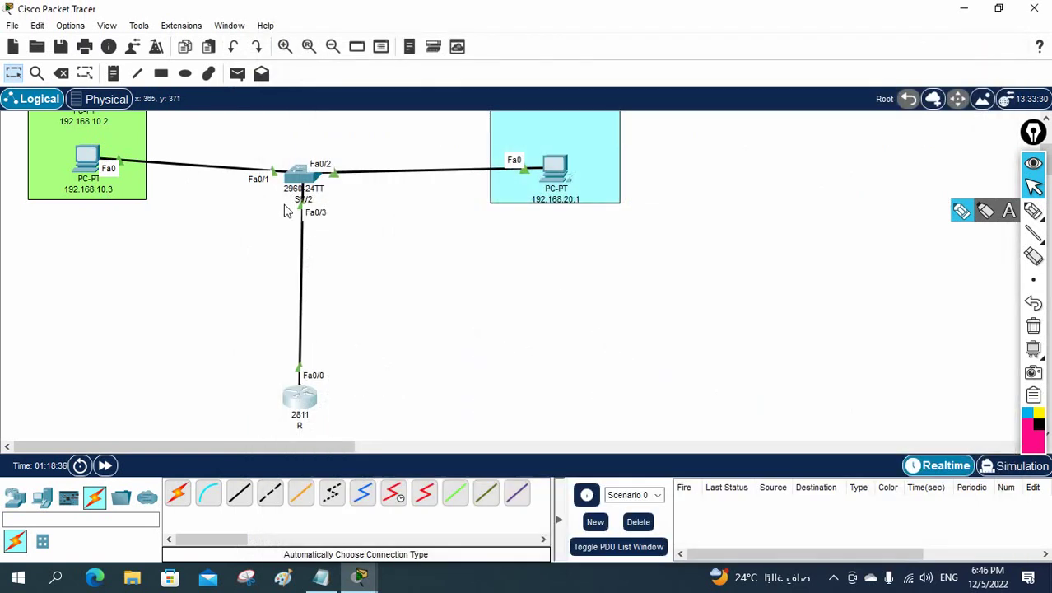
# Repeat the ping to 192.168.20.1 from the PC 192.168.10.3 and look through its output
pyautogui.click(87, 158)
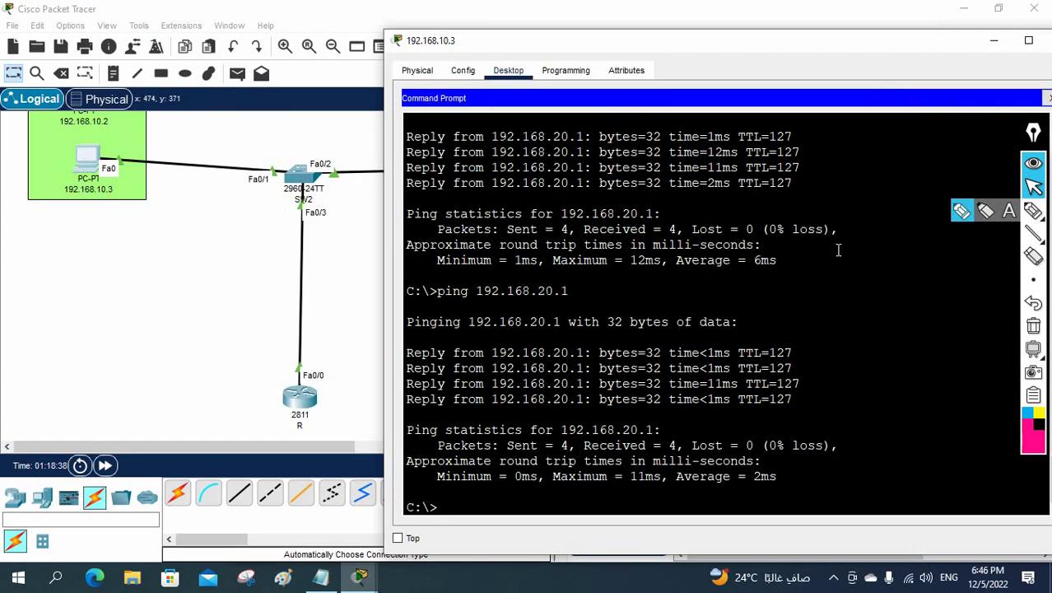
pyautogui.press('Up')
pyautogui.press('Return')
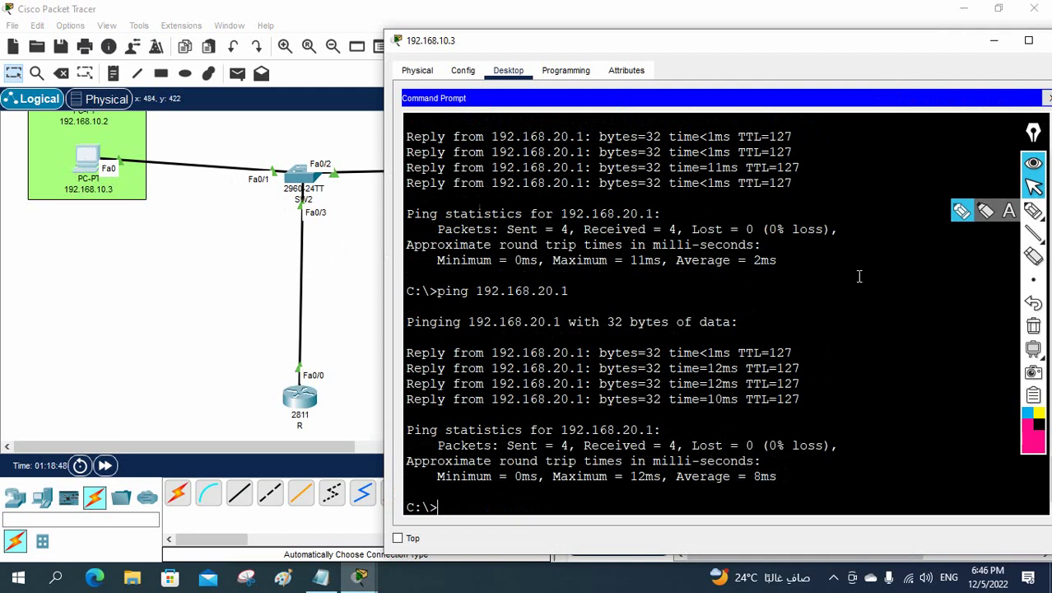
pyautogui.scroll(5, 857, 276)
pyautogui.scroll(-5, 856, 277)
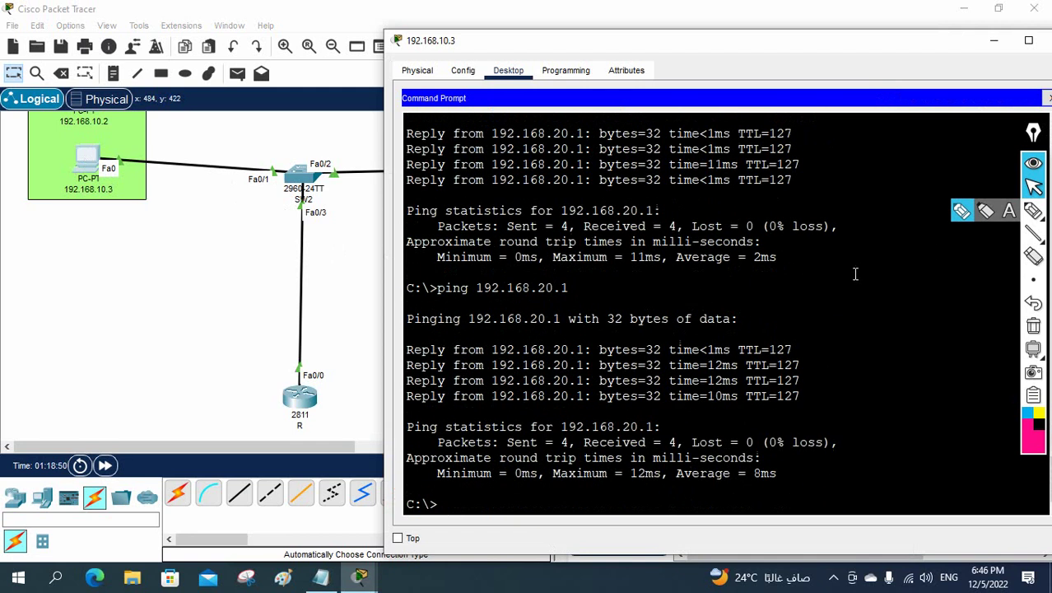